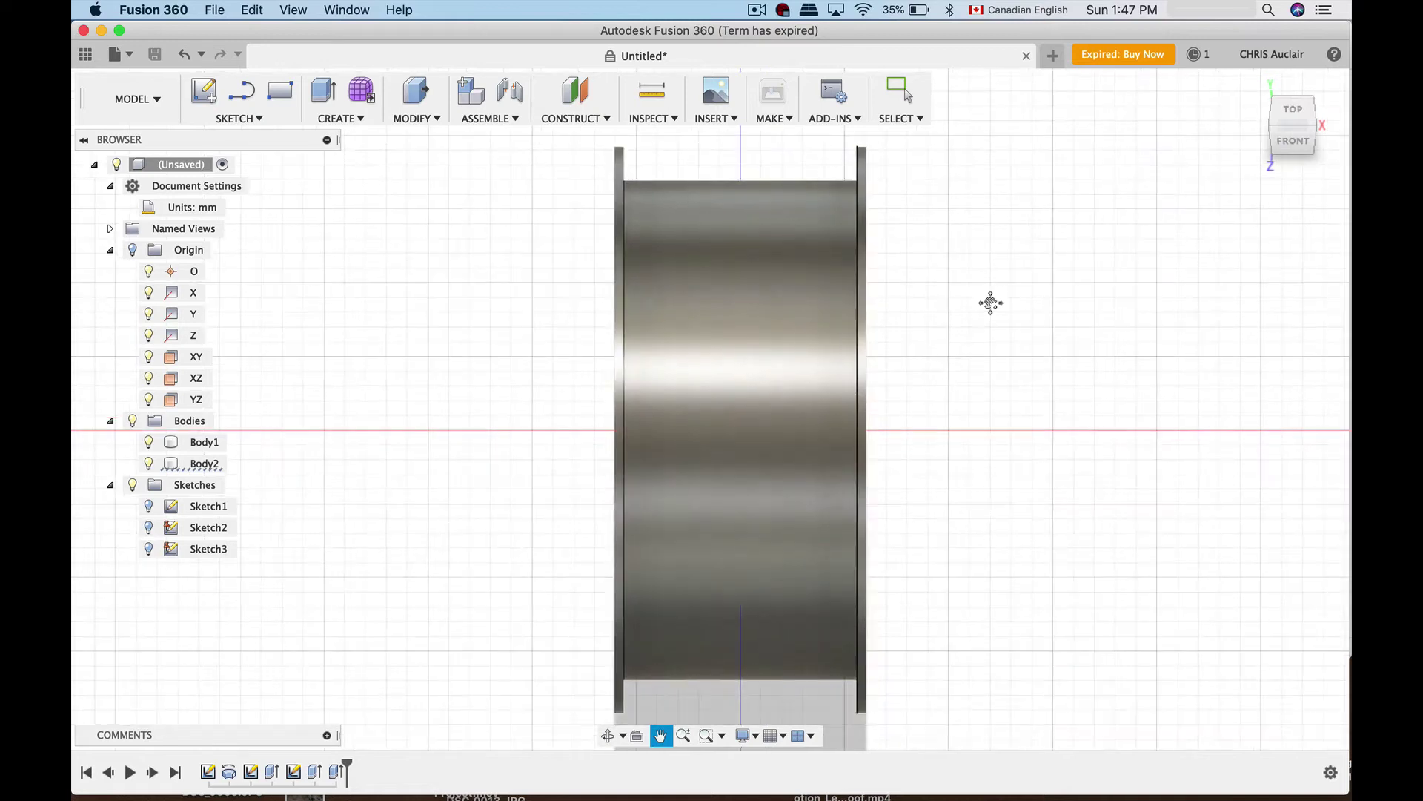
Step: Examine the finished spool model and the bar running through its central opening from several angles
scroll(990, 302, "down", 2)
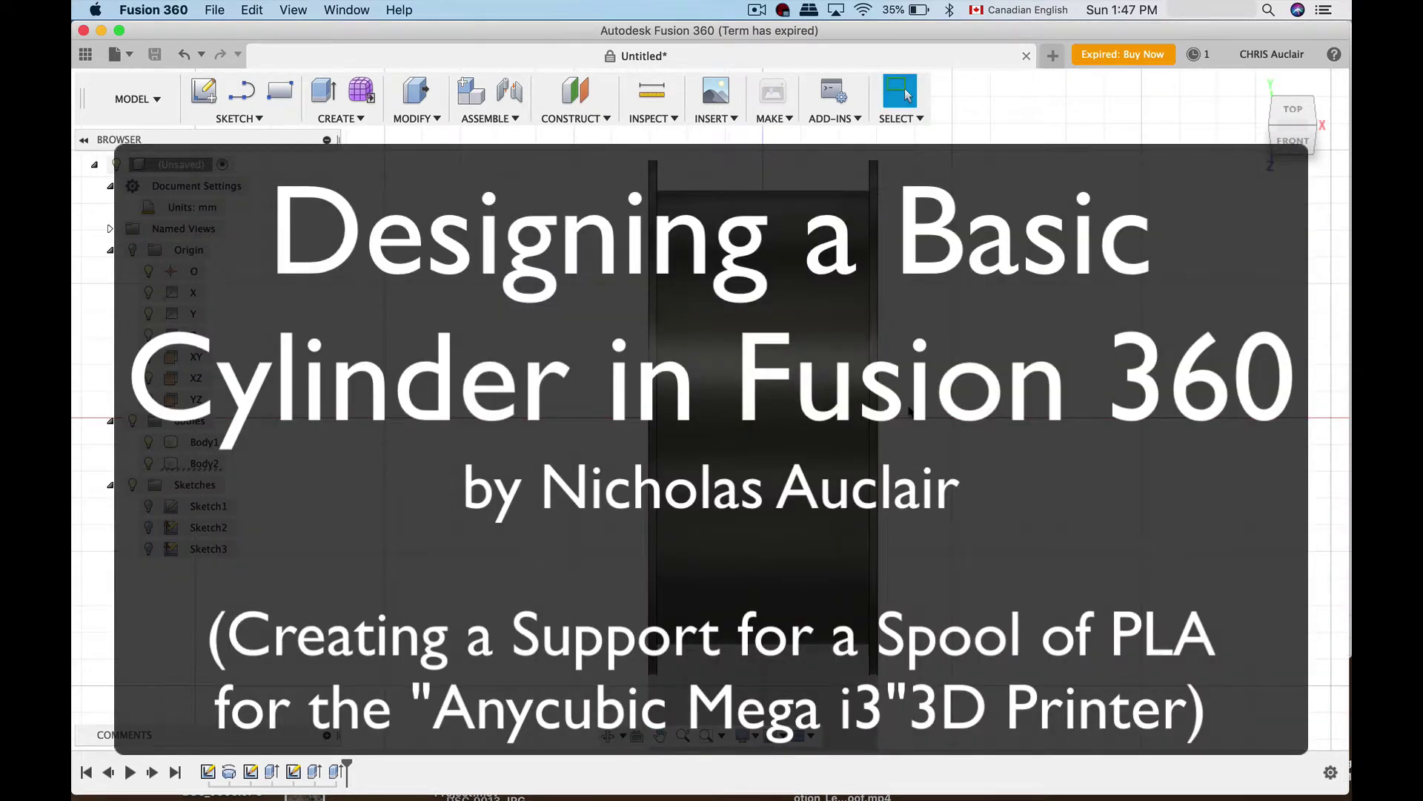
middle_click_drag(911, 412, 851, 418)
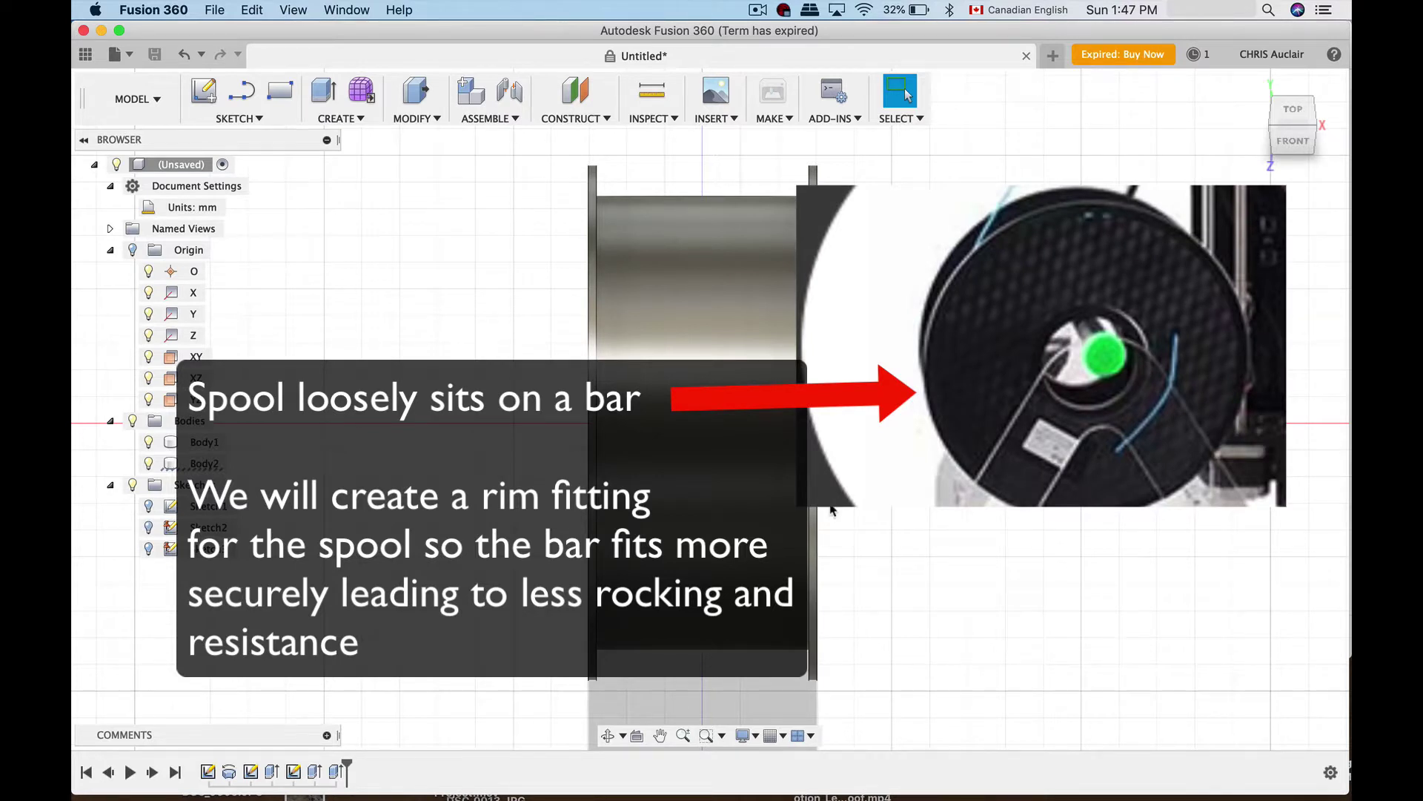
left_click(608, 735)
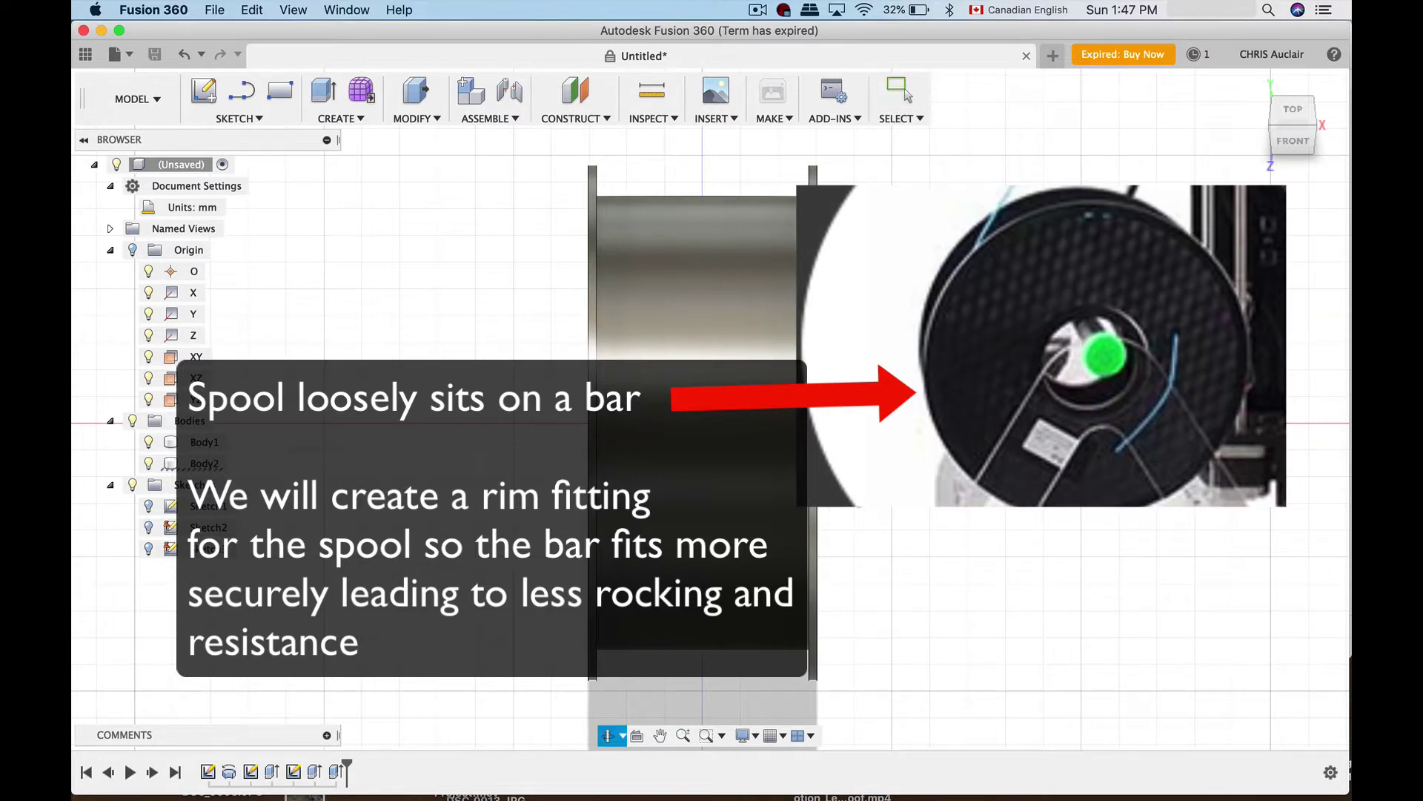
left_click(901, 91)
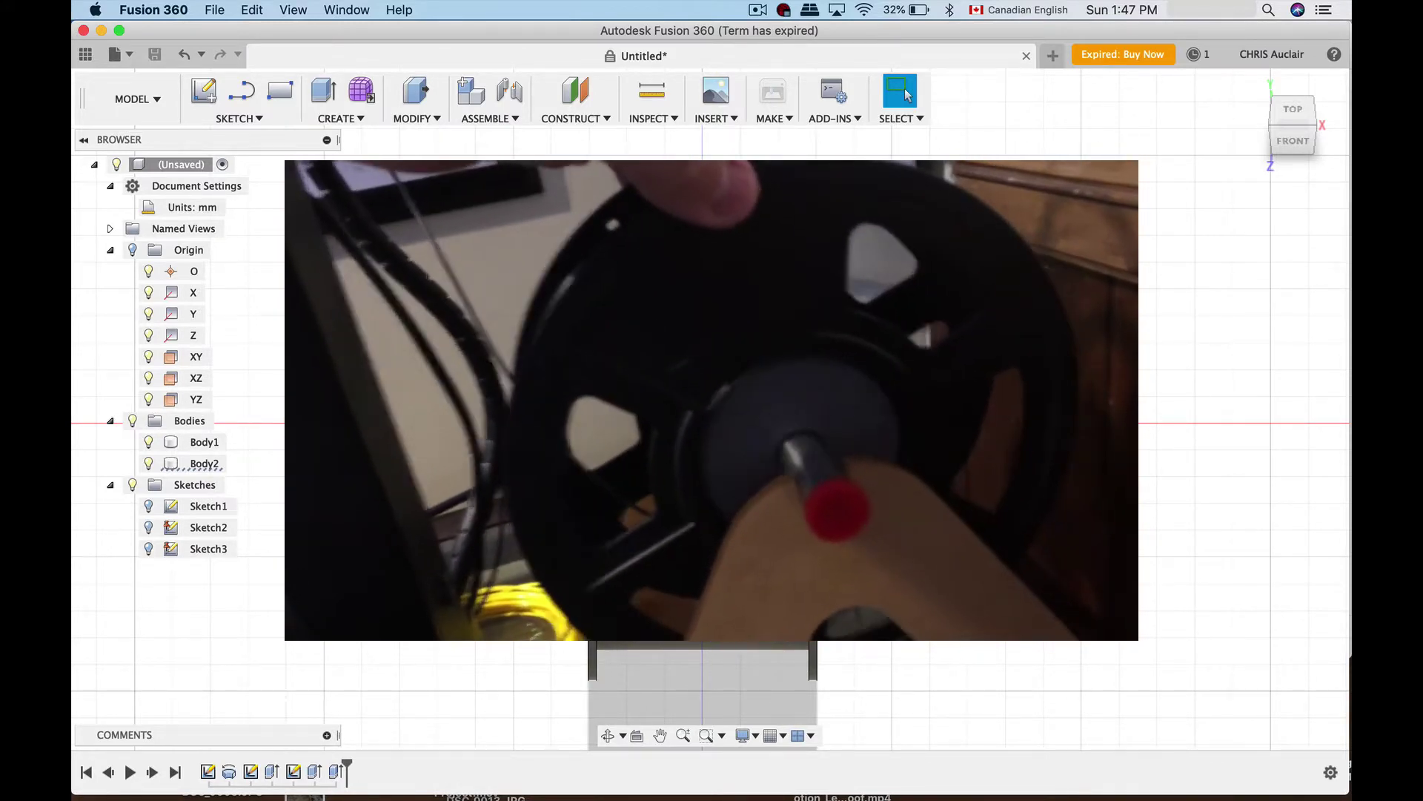
middle_click_drag(711, 400, 571, 320, "shift")
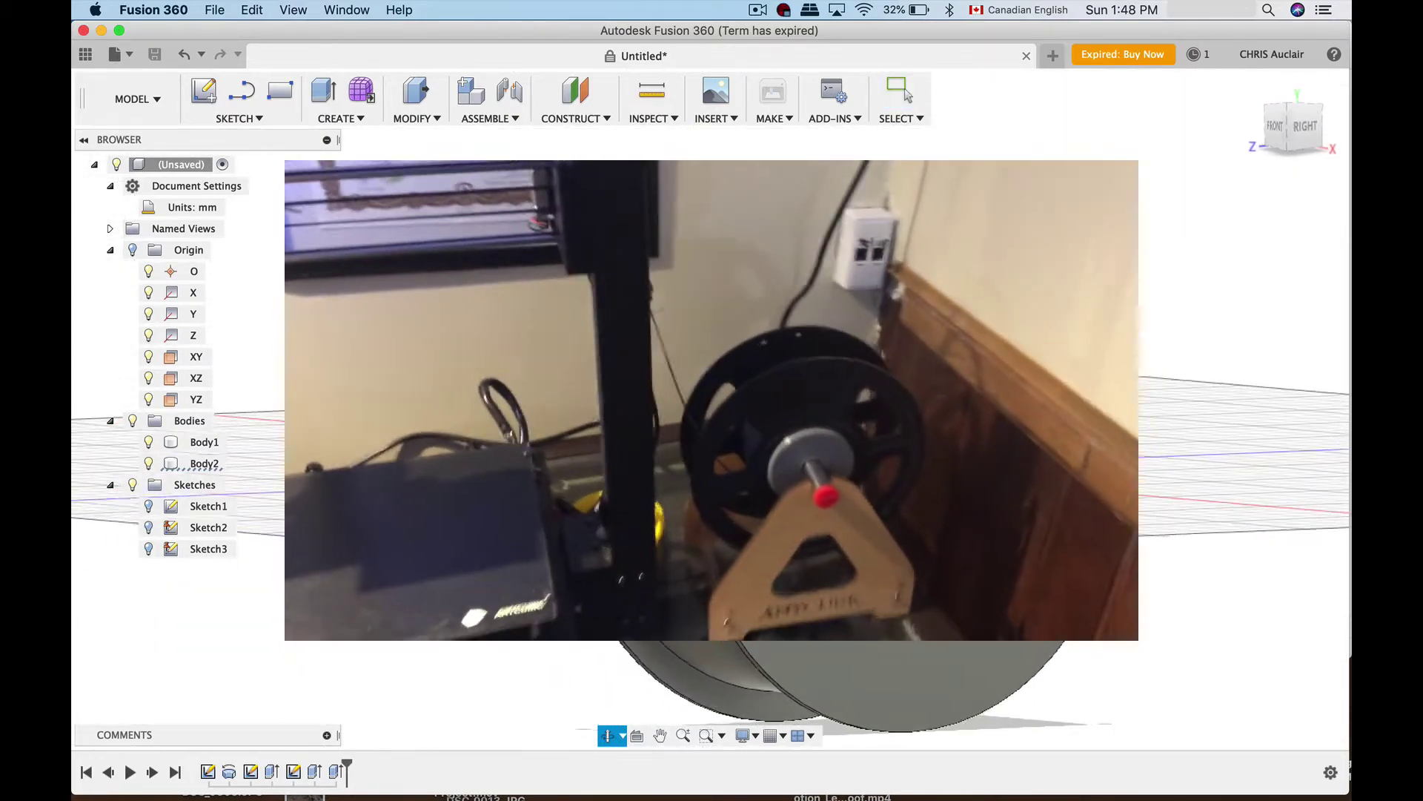
middle_click_drag(797, 491, 759, 502, "shift")
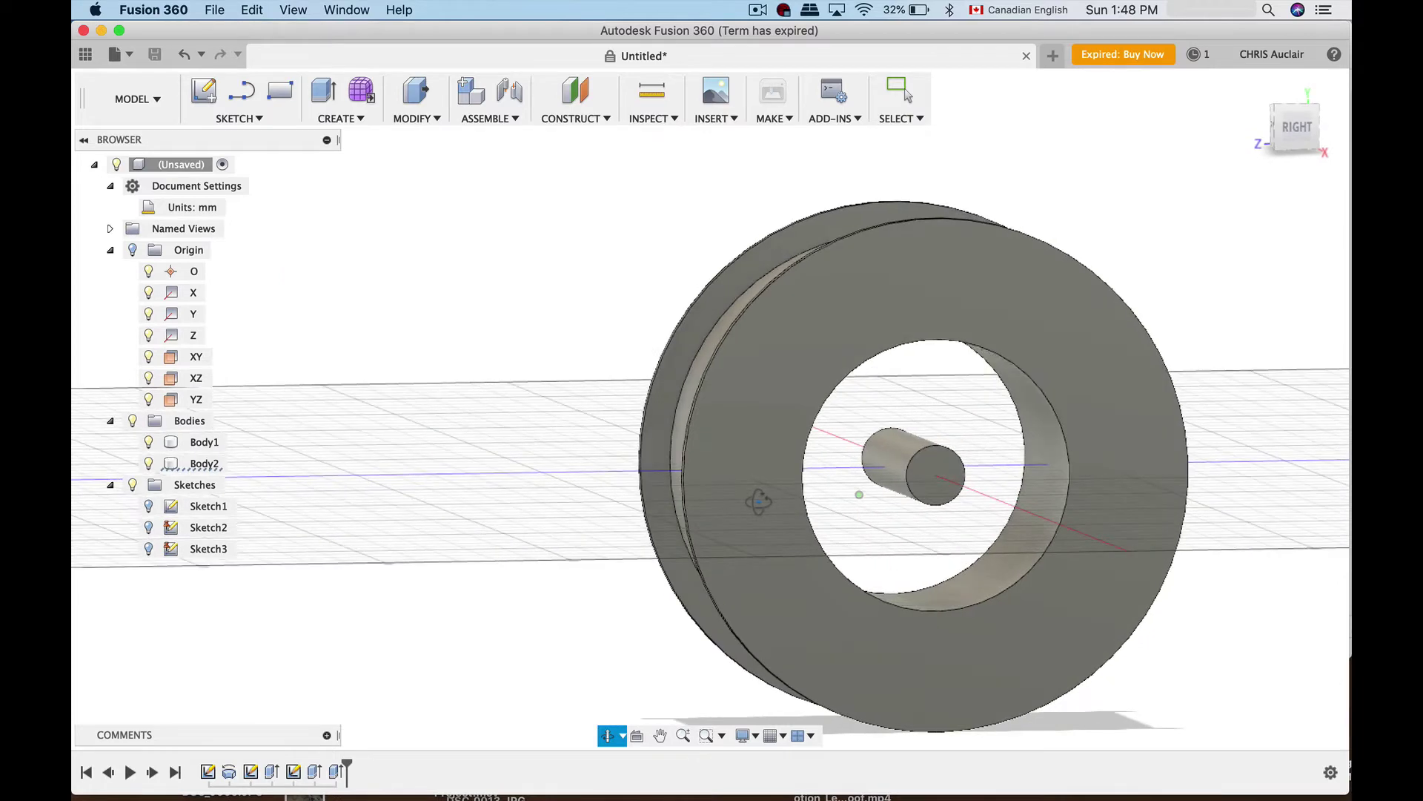
left_click_drag(758, 502, 775, 516)
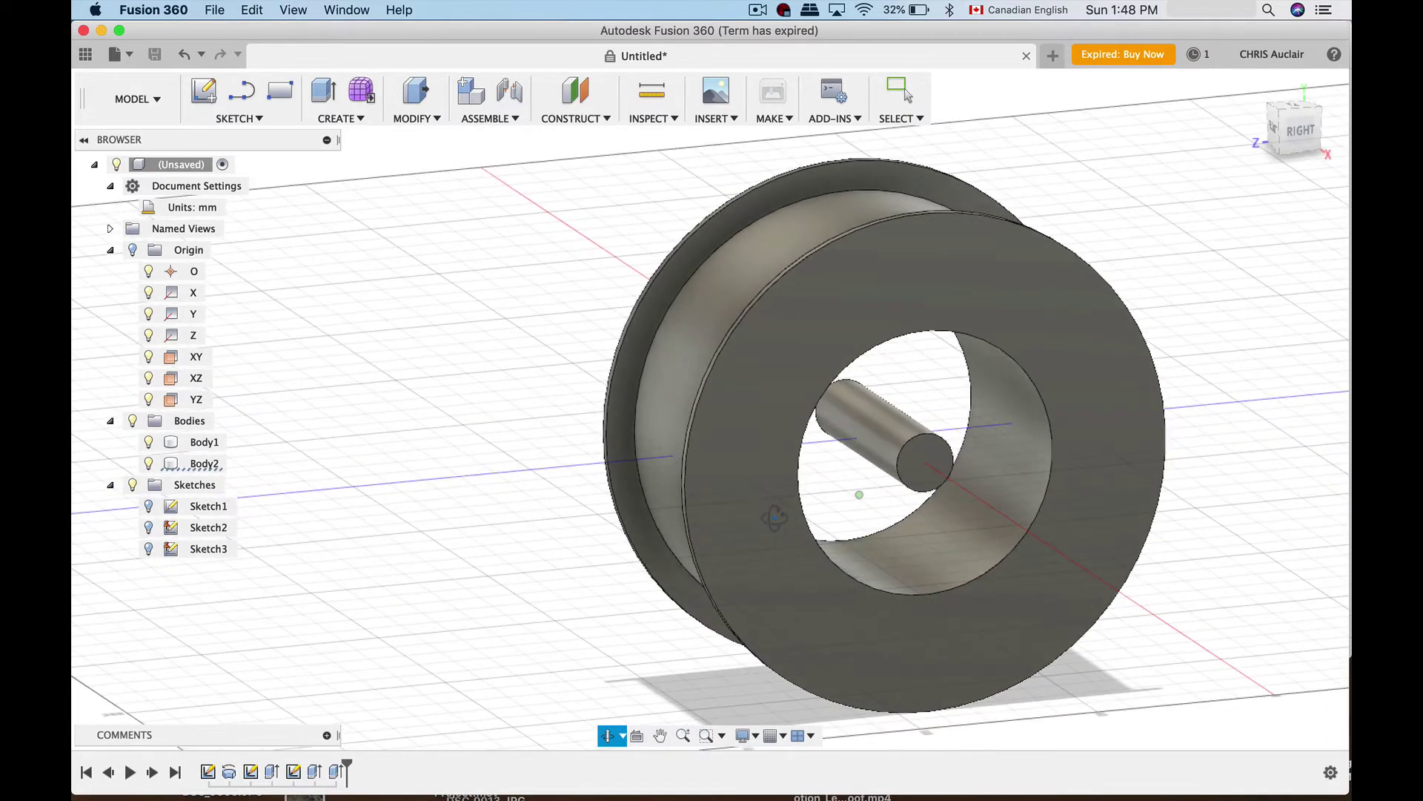
key("Escape")
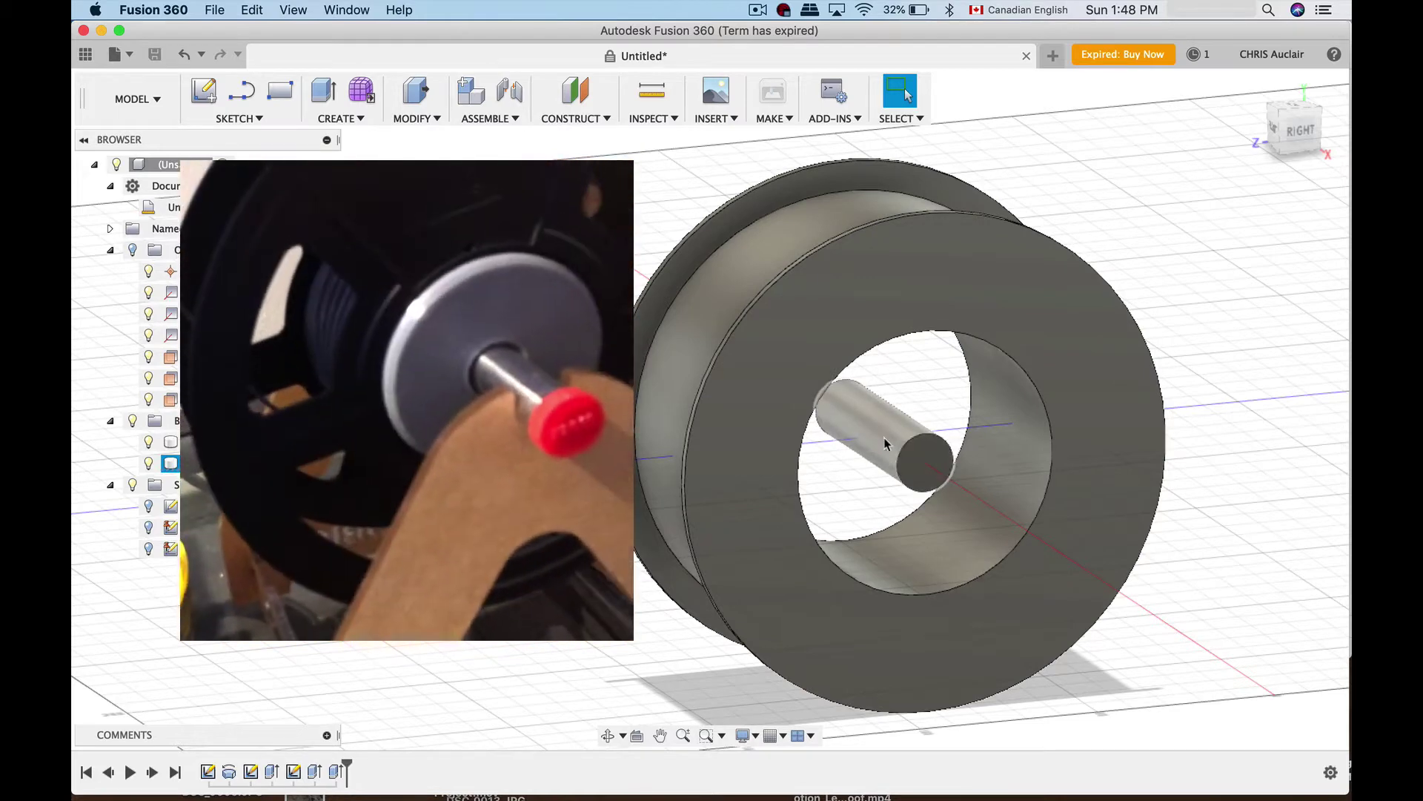
middle_click_drag(859, 449, 842, 443, "shift")
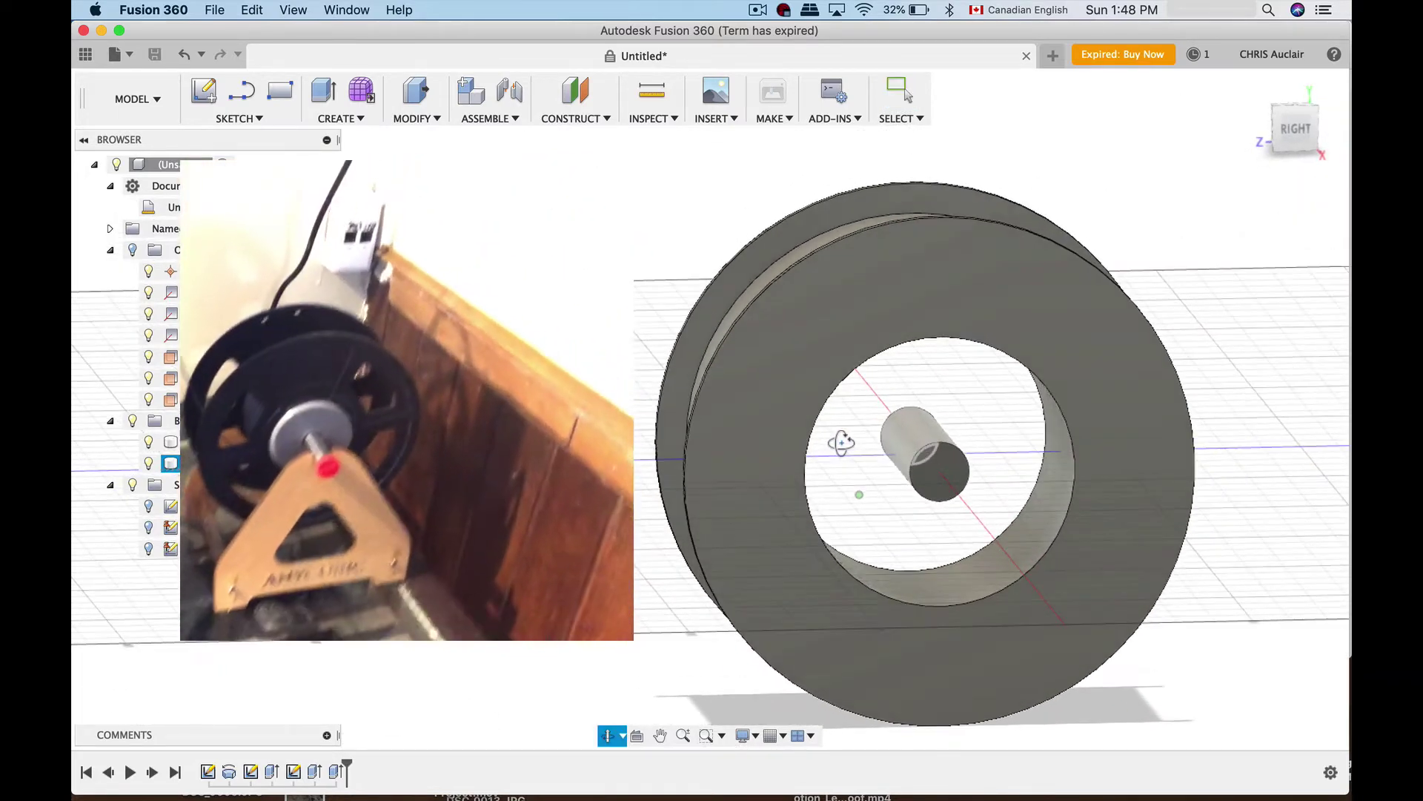
key("Escape")
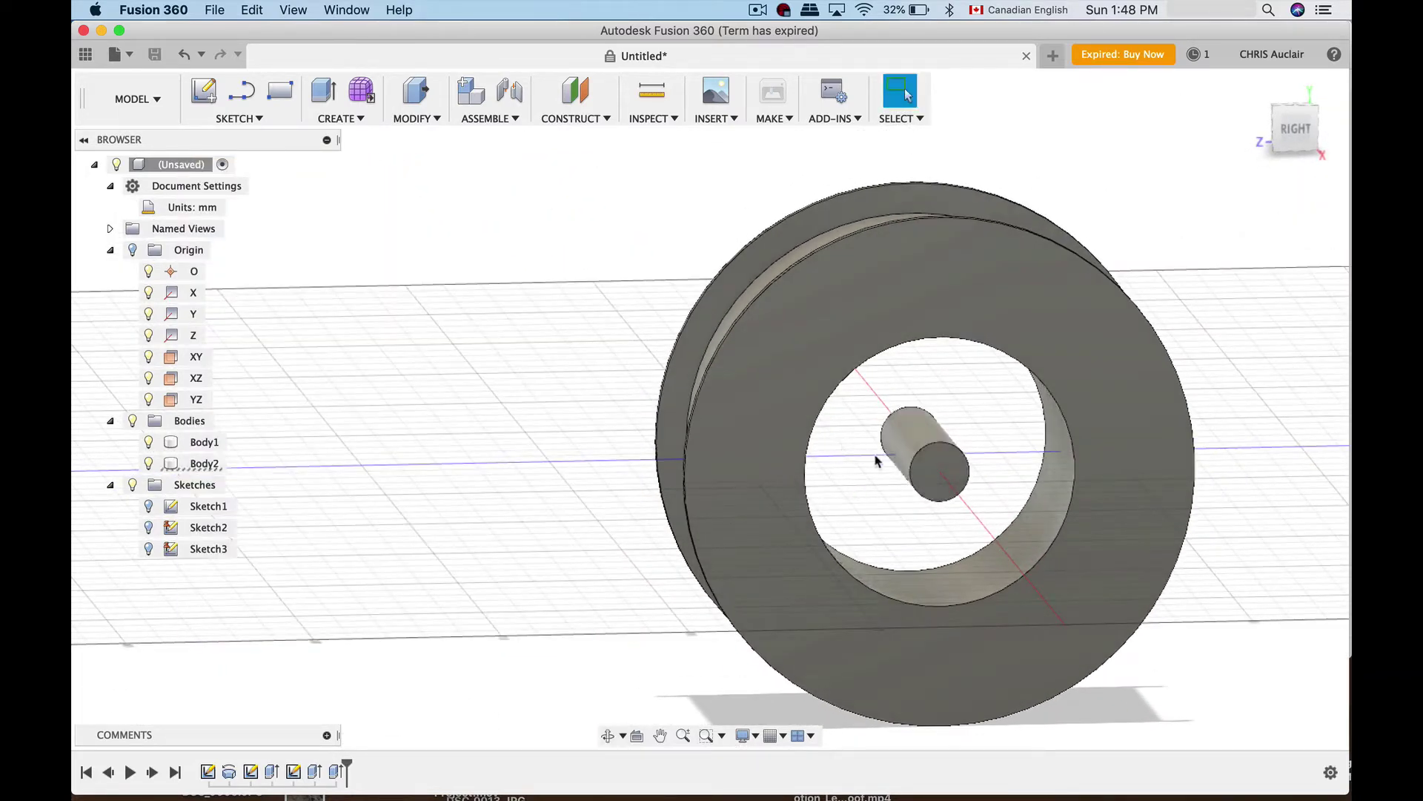
left_click(957, 479)
left_click(936, 342)
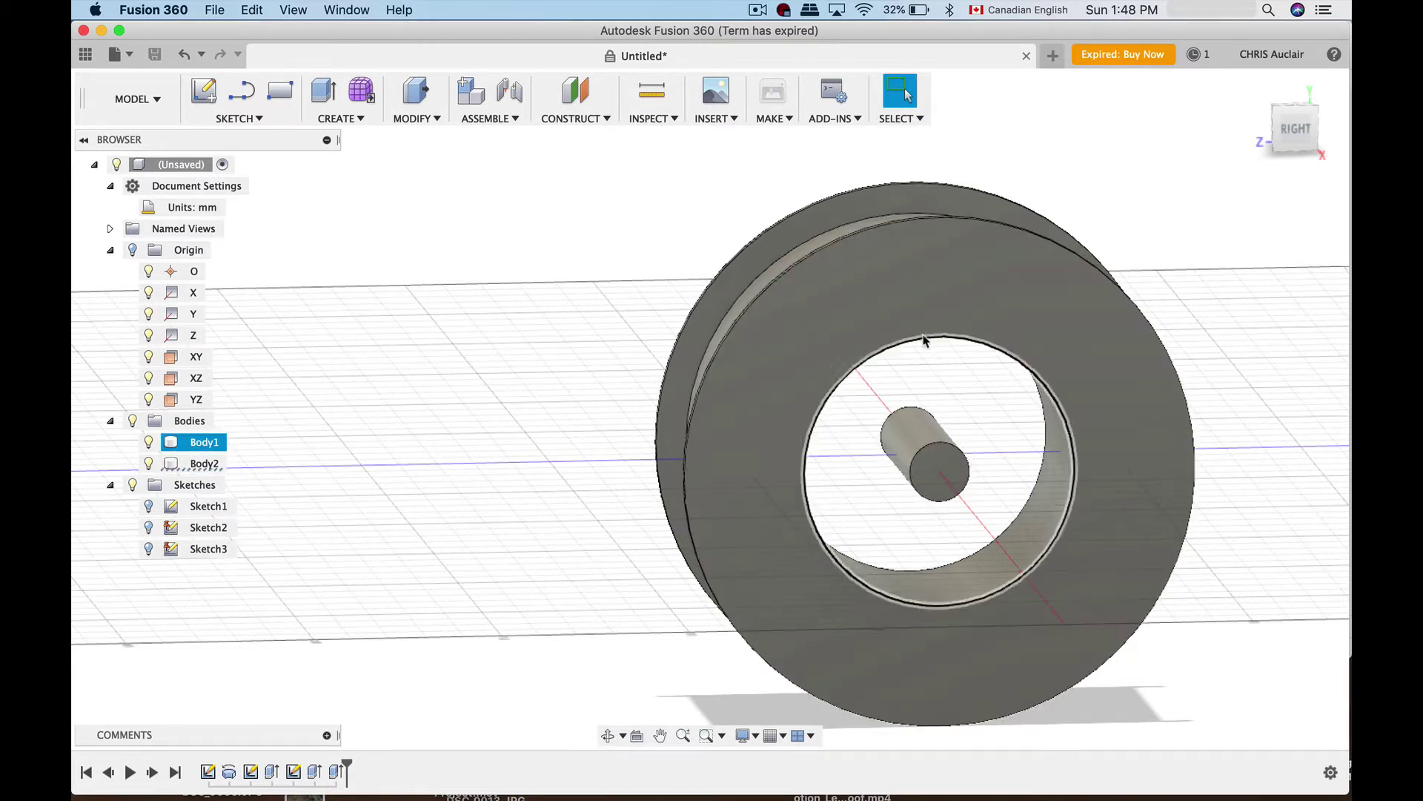
left_click(913, 434)
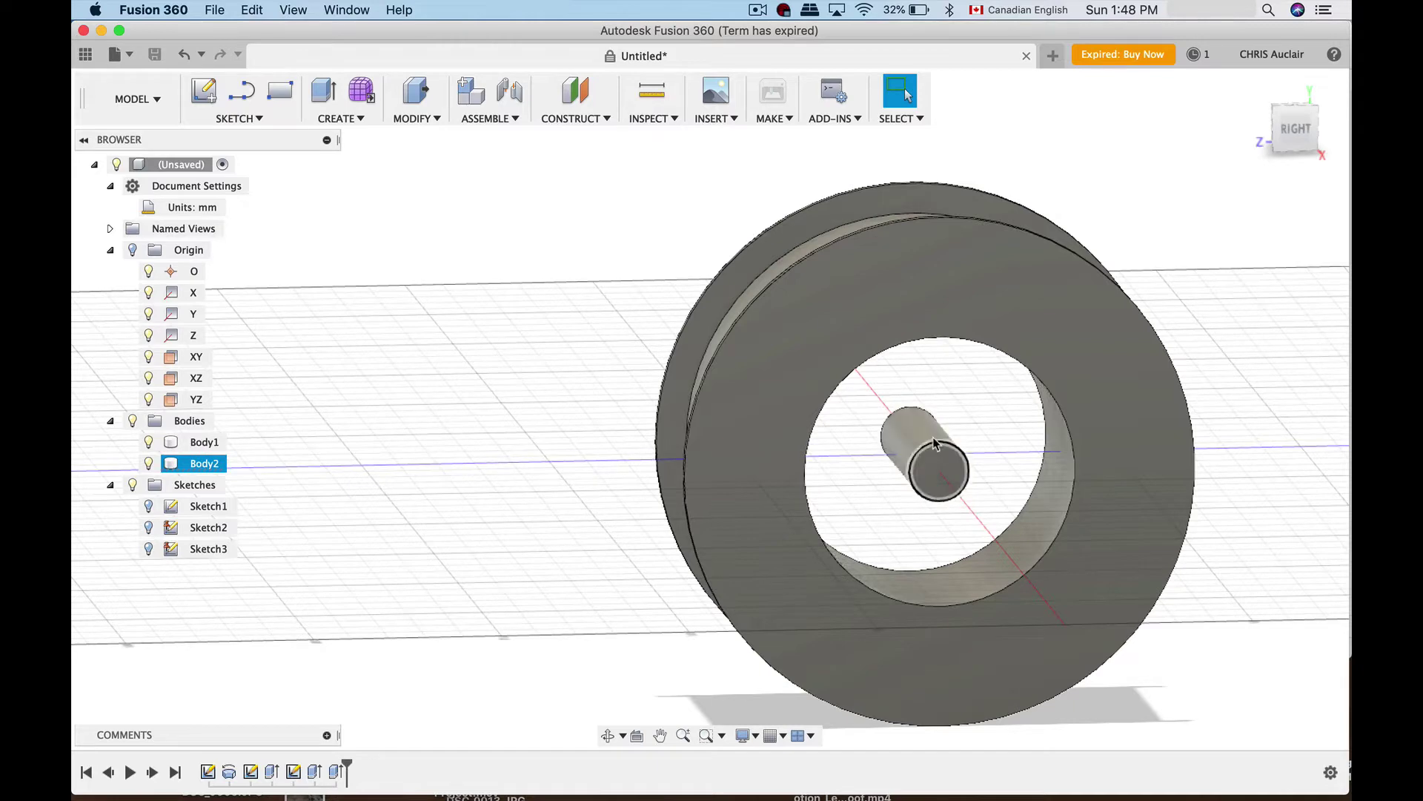
left_click(872, 405)
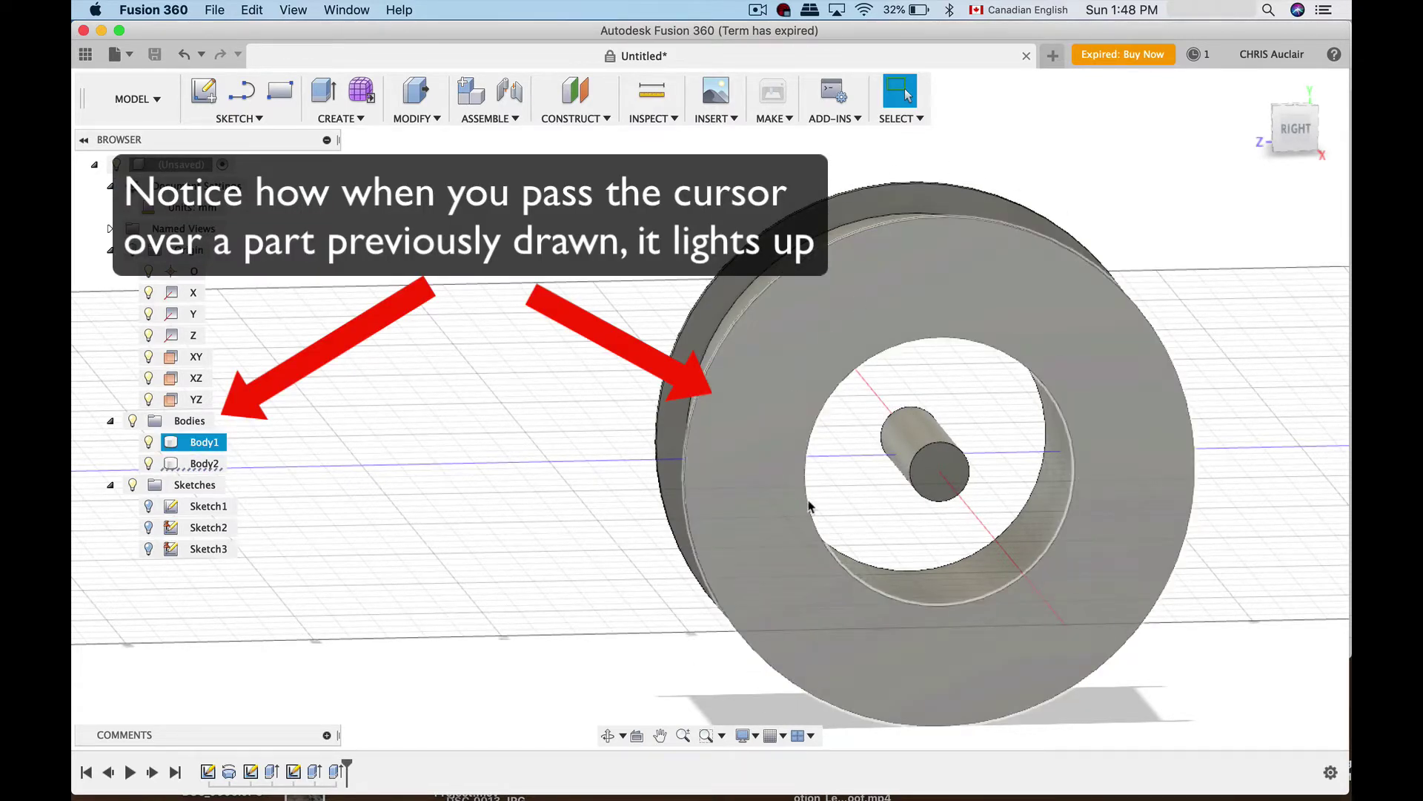
middle_click_drag(718, 413, 745, 427, "shift")
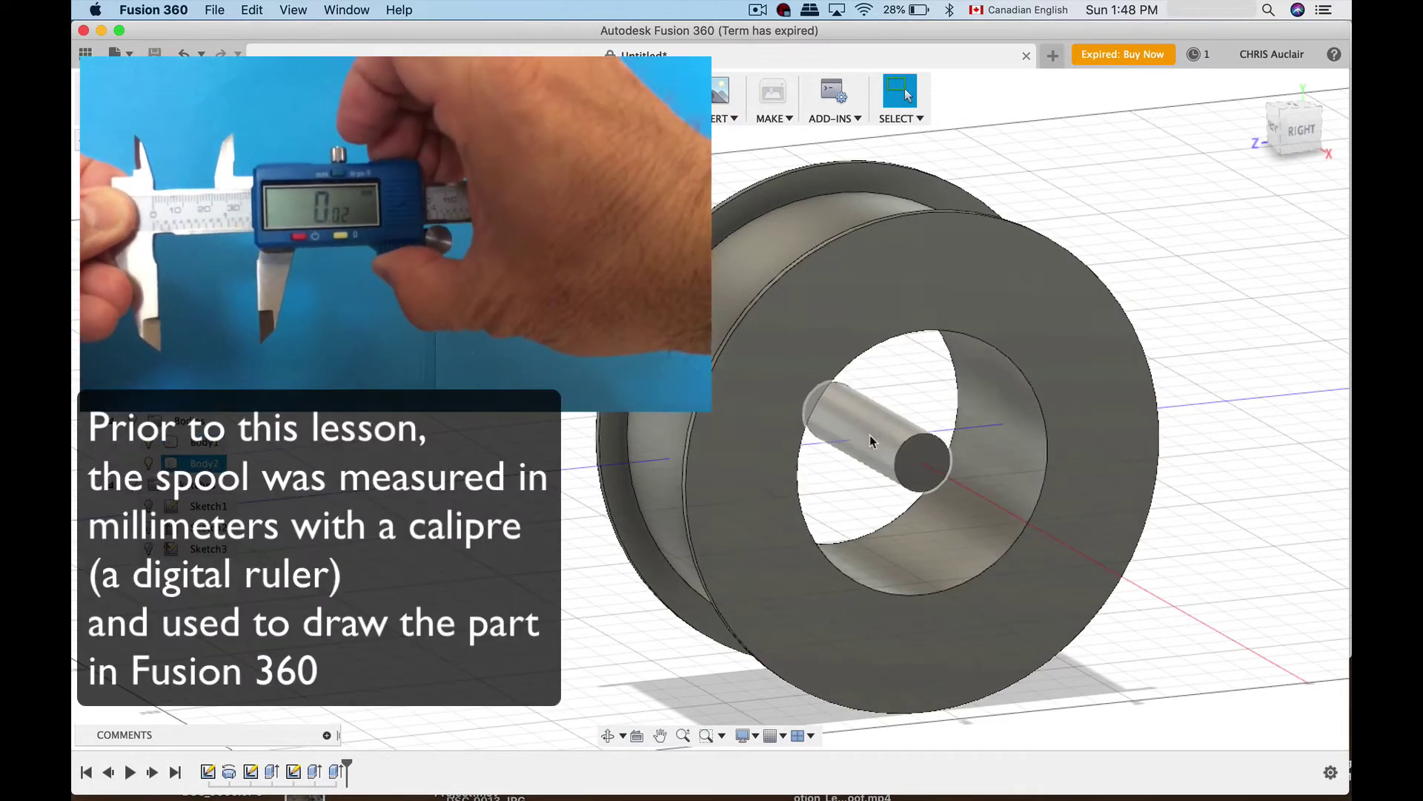
middle_click_drag(871, 441, 961, 461, "shift")
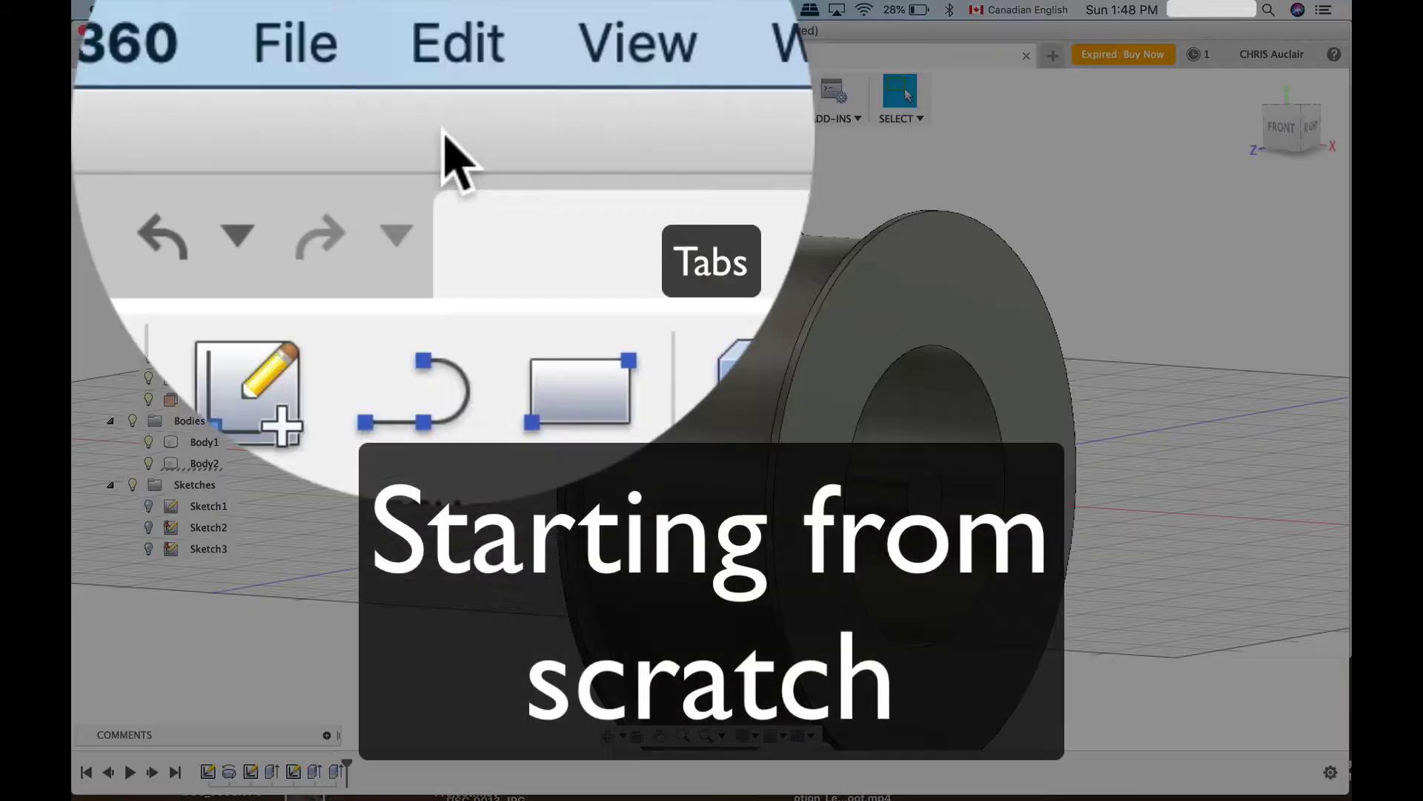
Step: Create a new design and check its active unit type in the document settings, leaving it at Millimeter
left_click(214, 10)
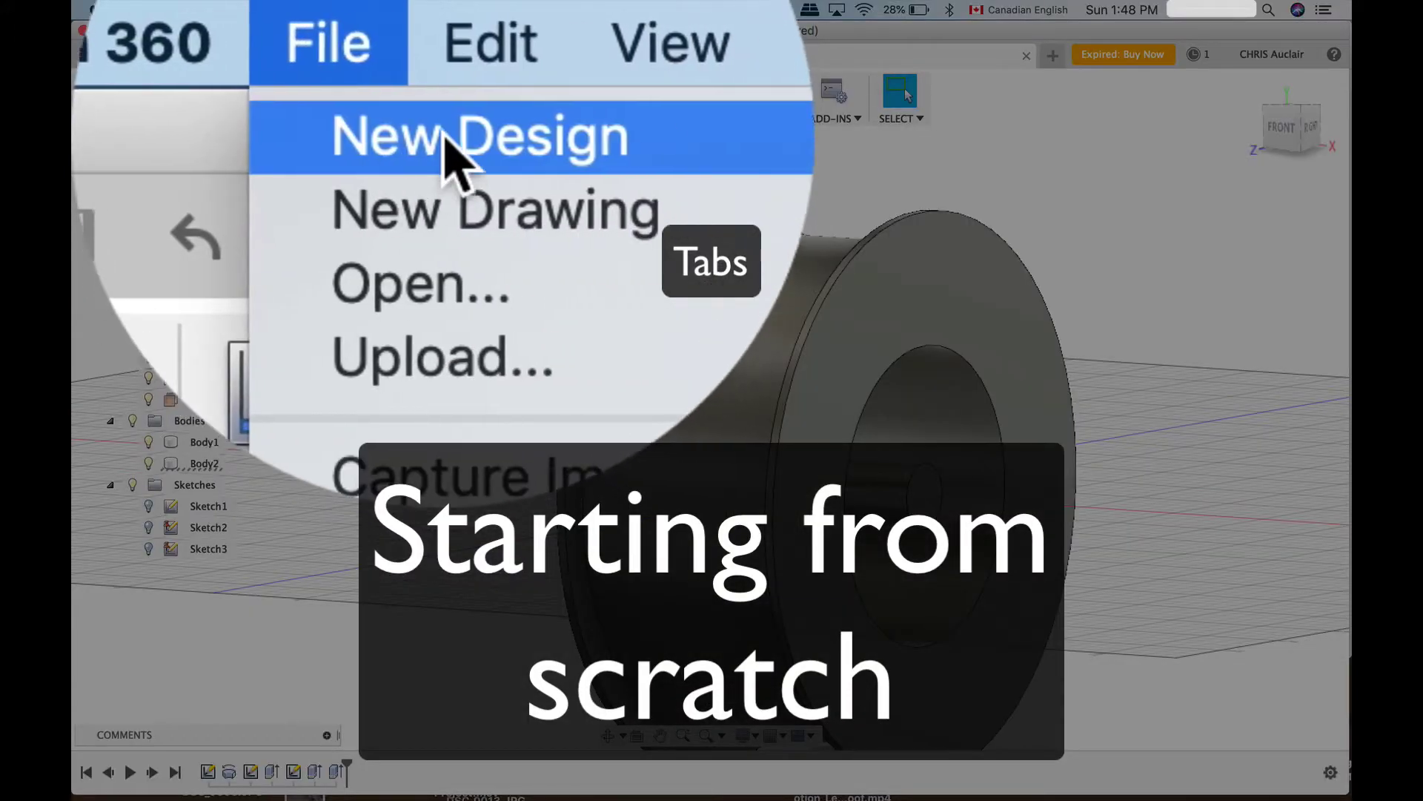
left_click(226, 26)
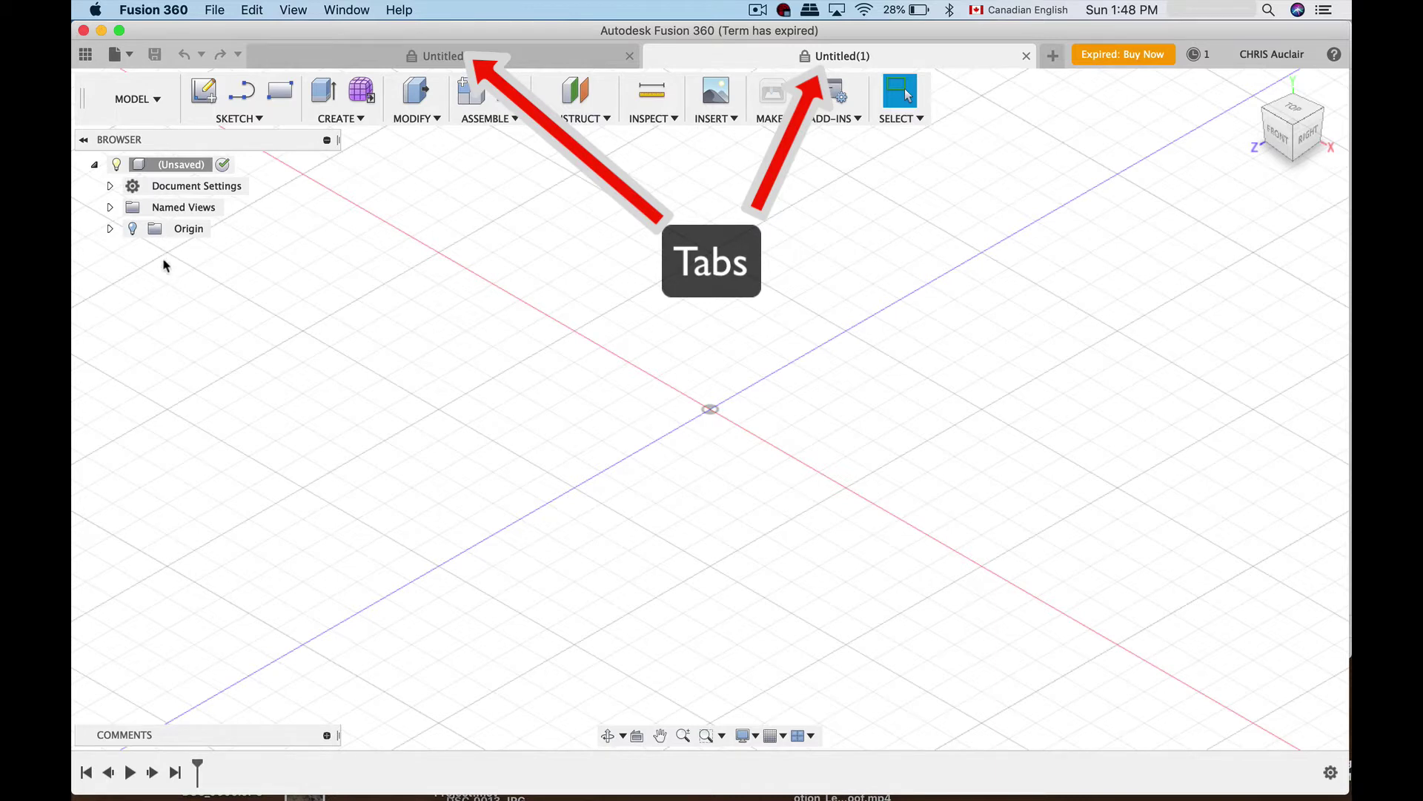
left_click(110, 185)
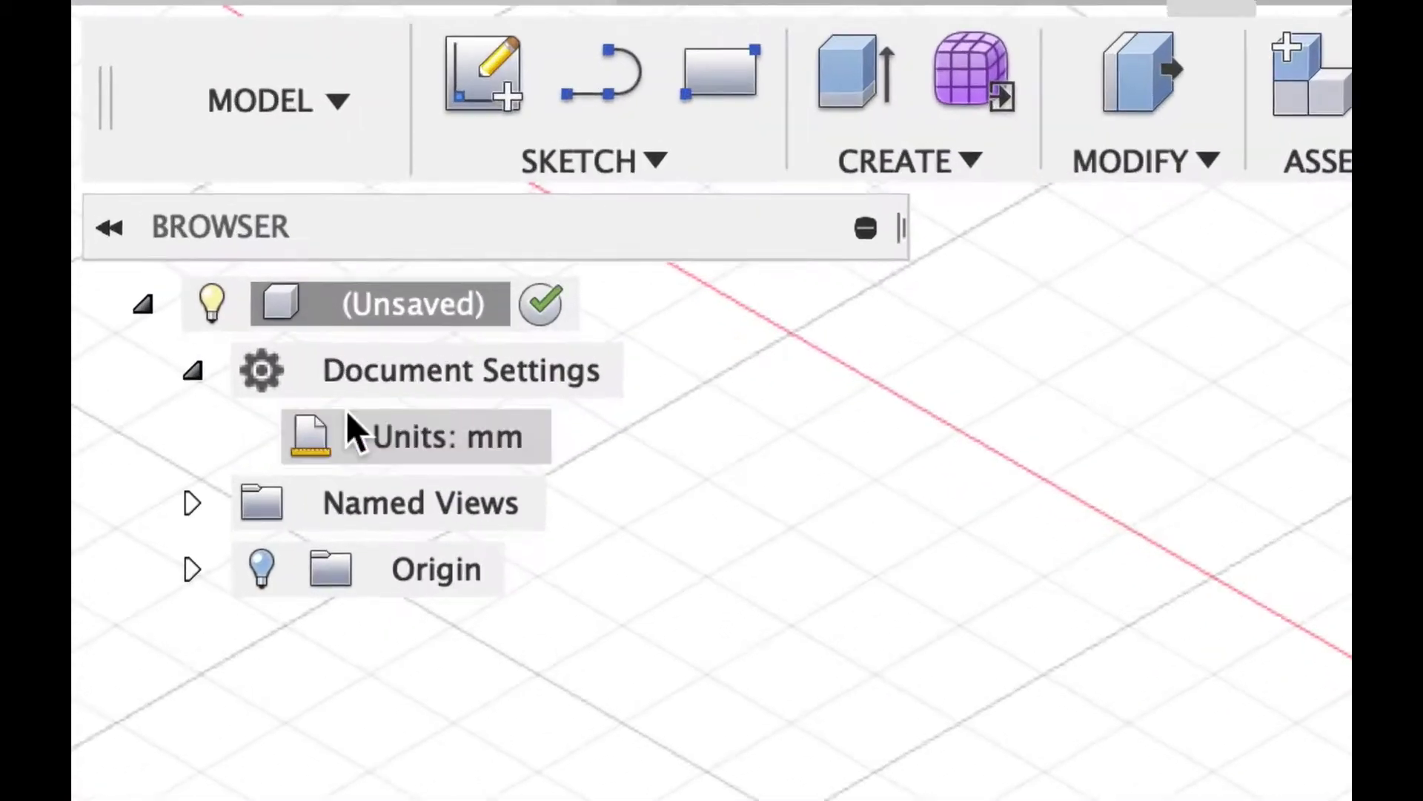
mouse_move(383, 443)
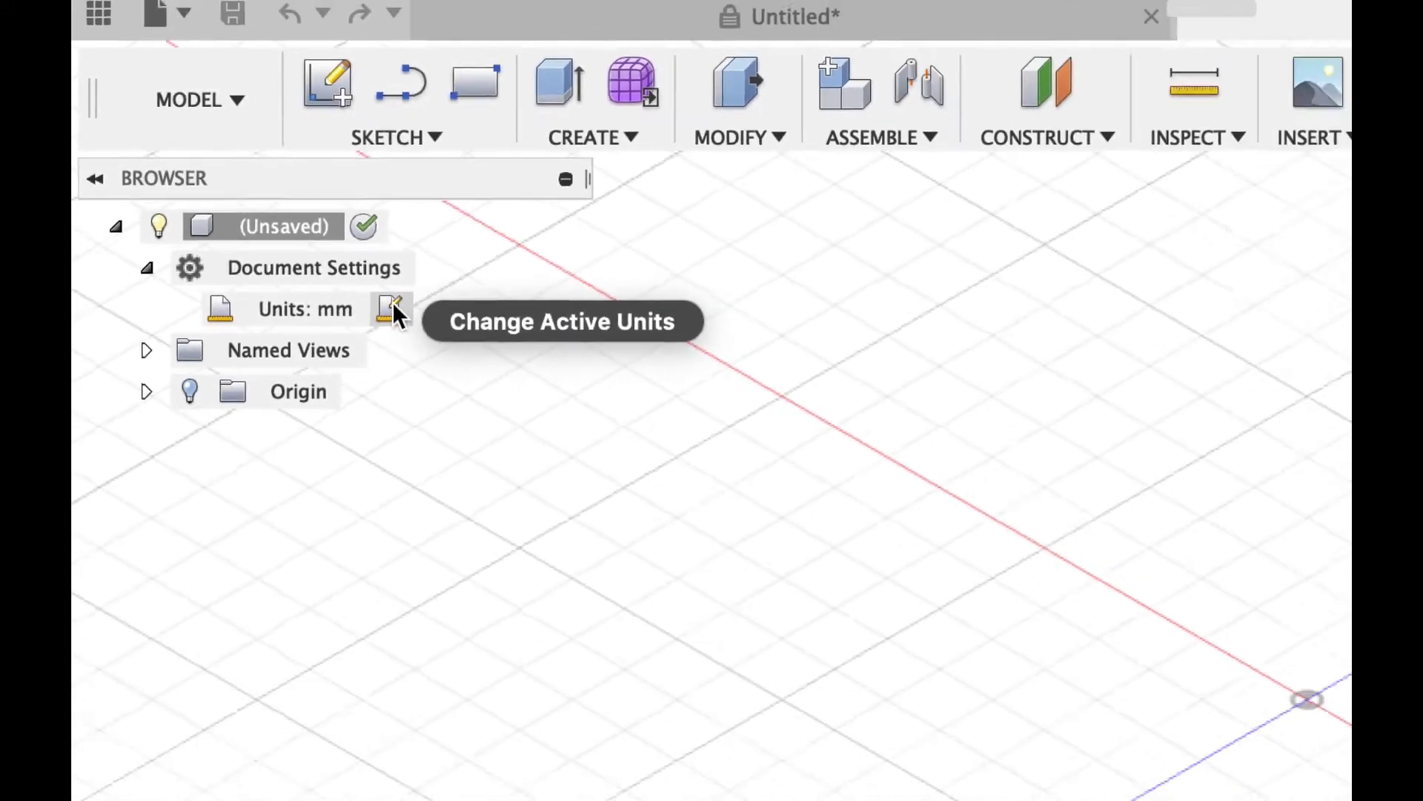
left_click(621, 451)
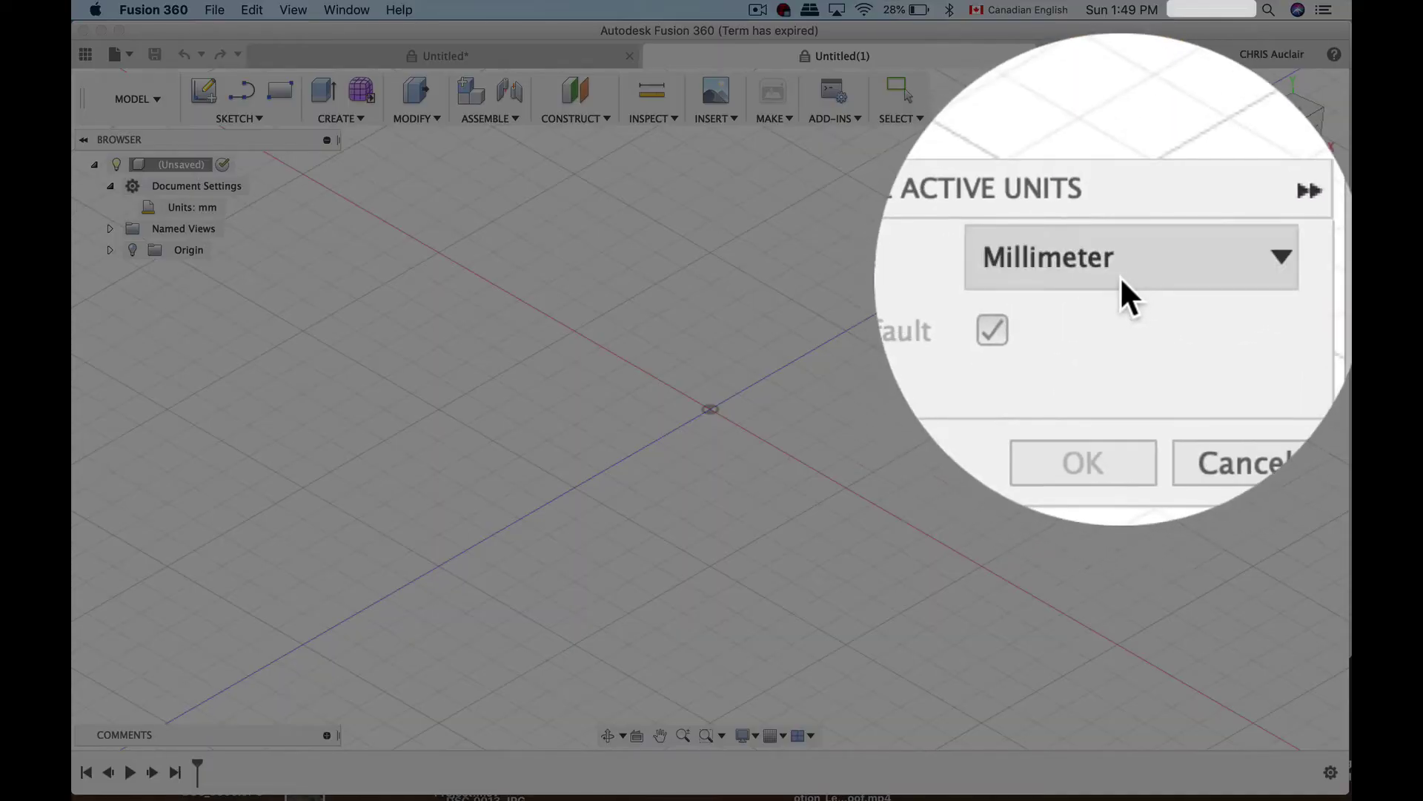
left_click(1270, 276)
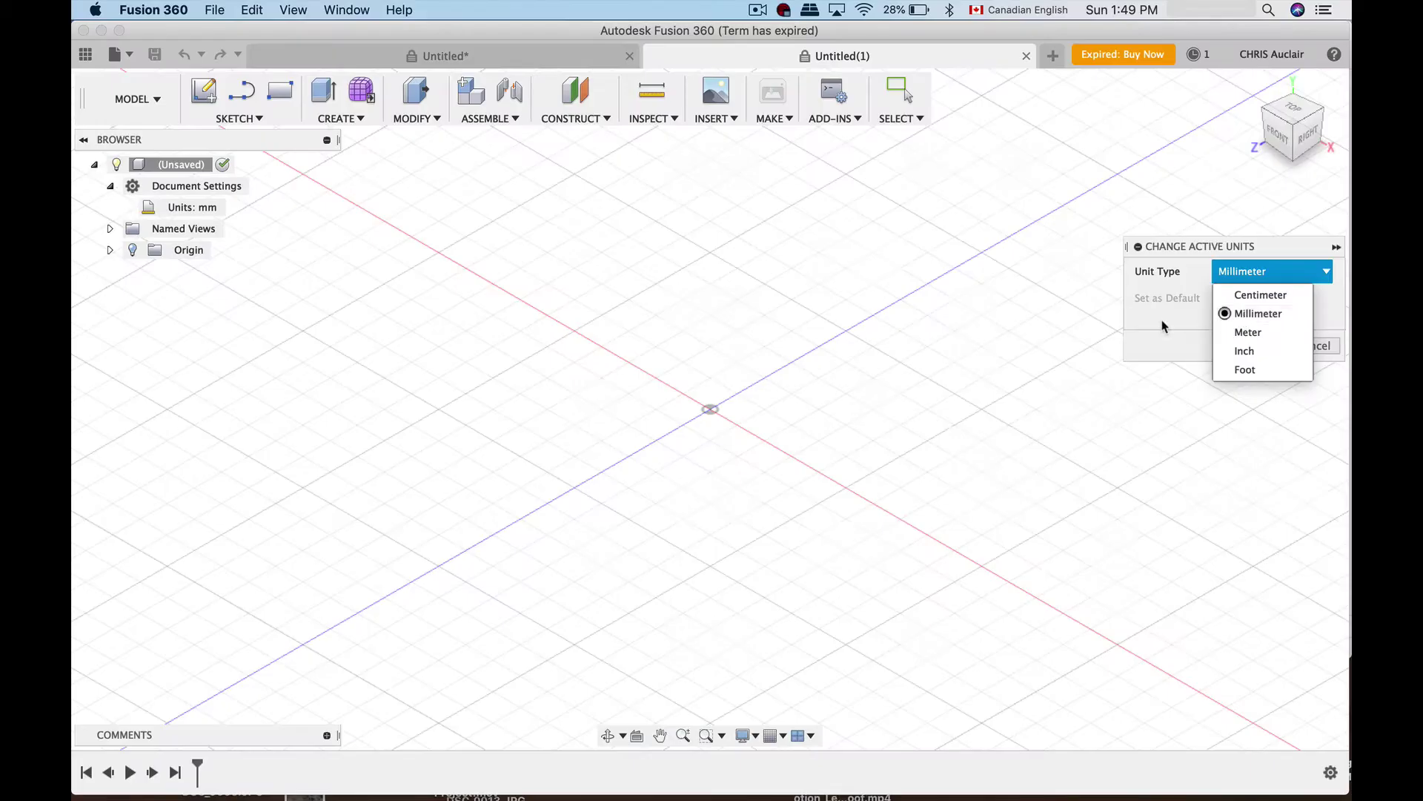
left_click(1172, 324)
left_click(1304, 347)
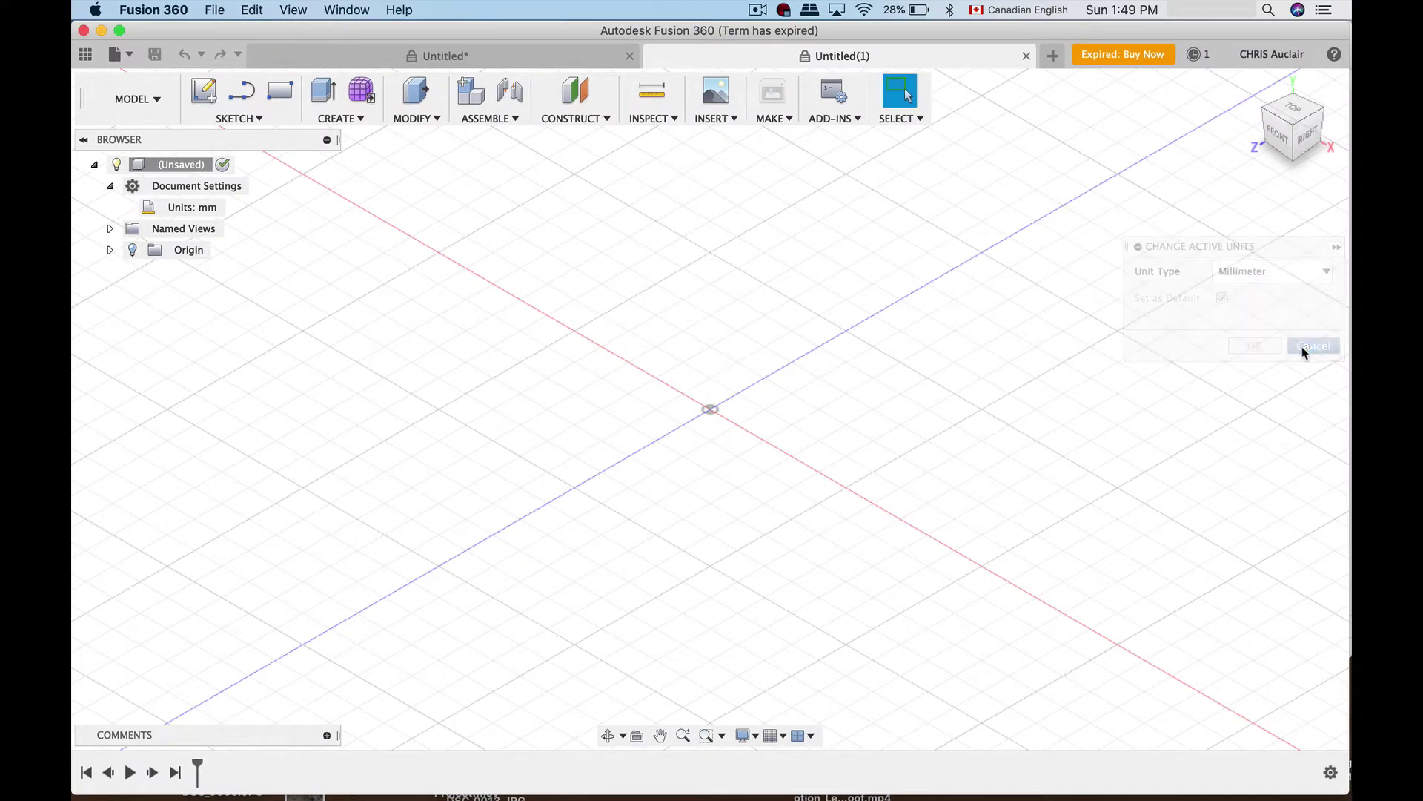
left_click(110, 186)
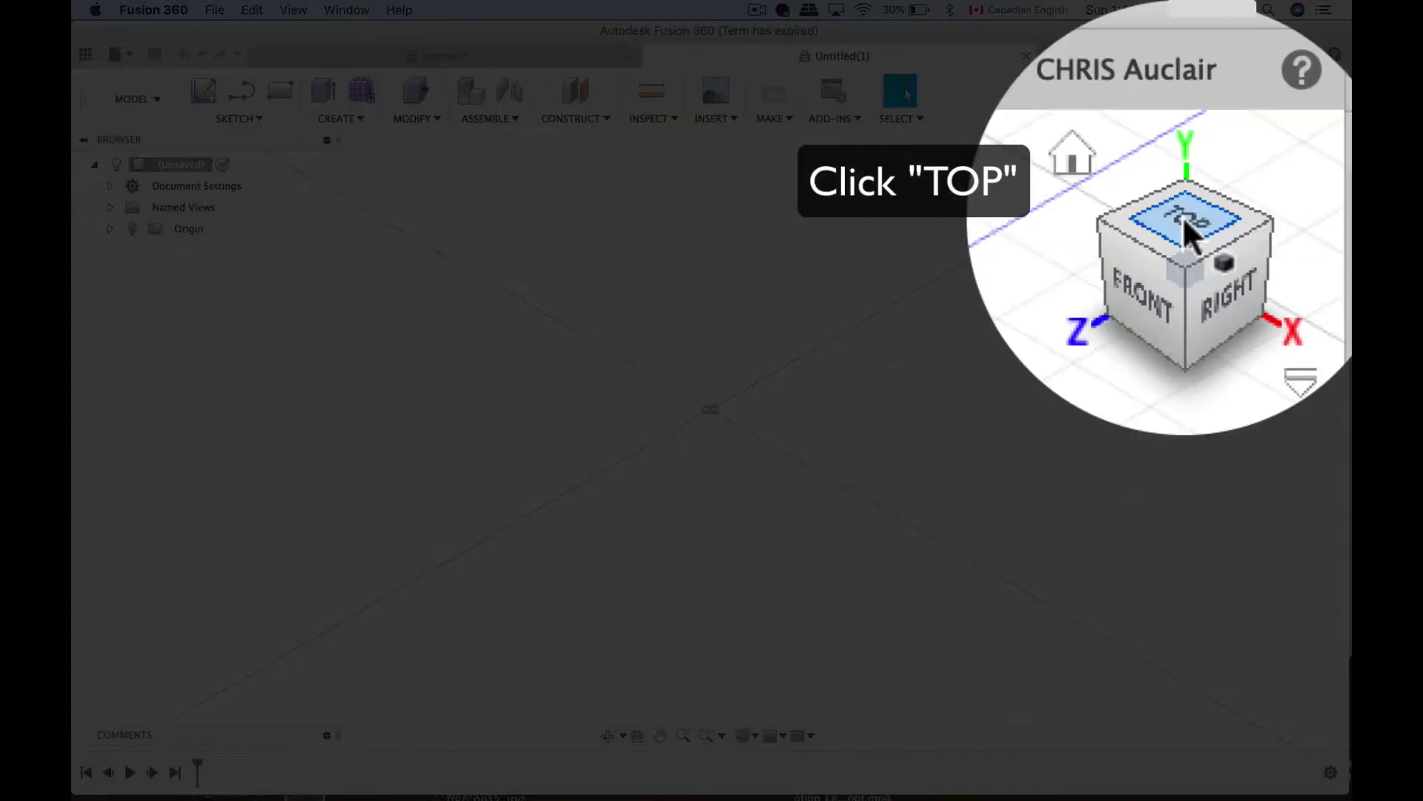
Step: Create a sketch on the horizontal origin plane, the one facing the top view
left_click(1294, 117)
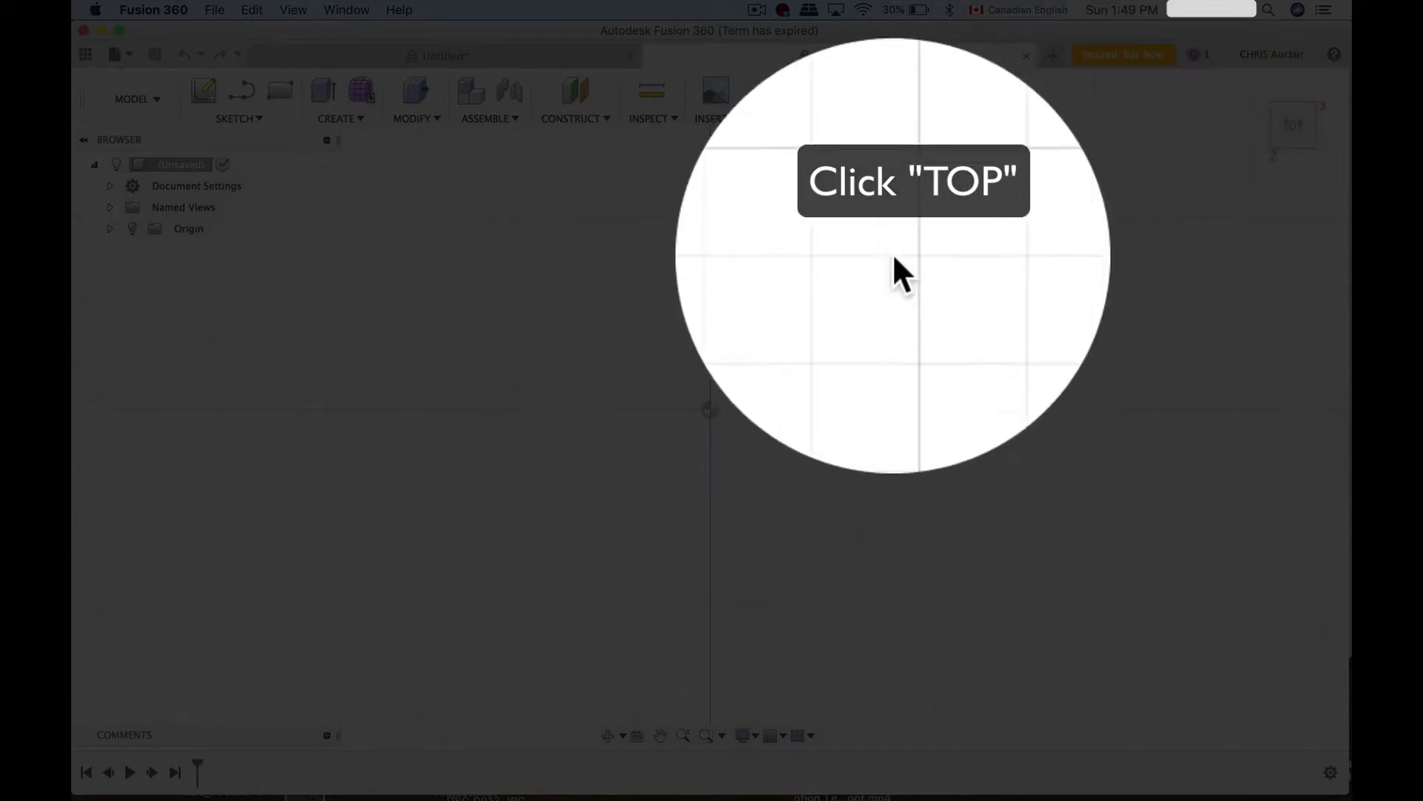
middle_click_drag(739, 394, 447, 197, "shift")
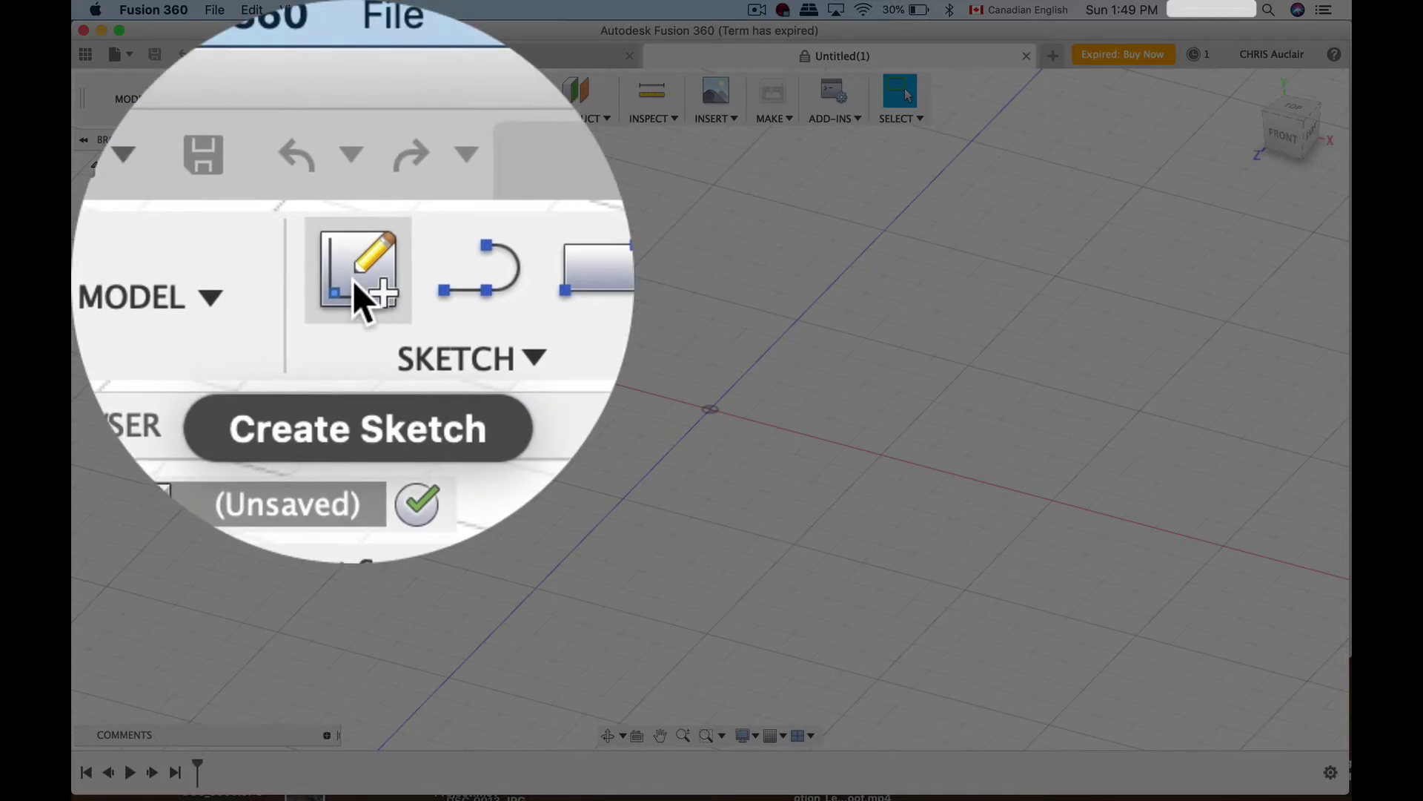
left_click(204, 92)
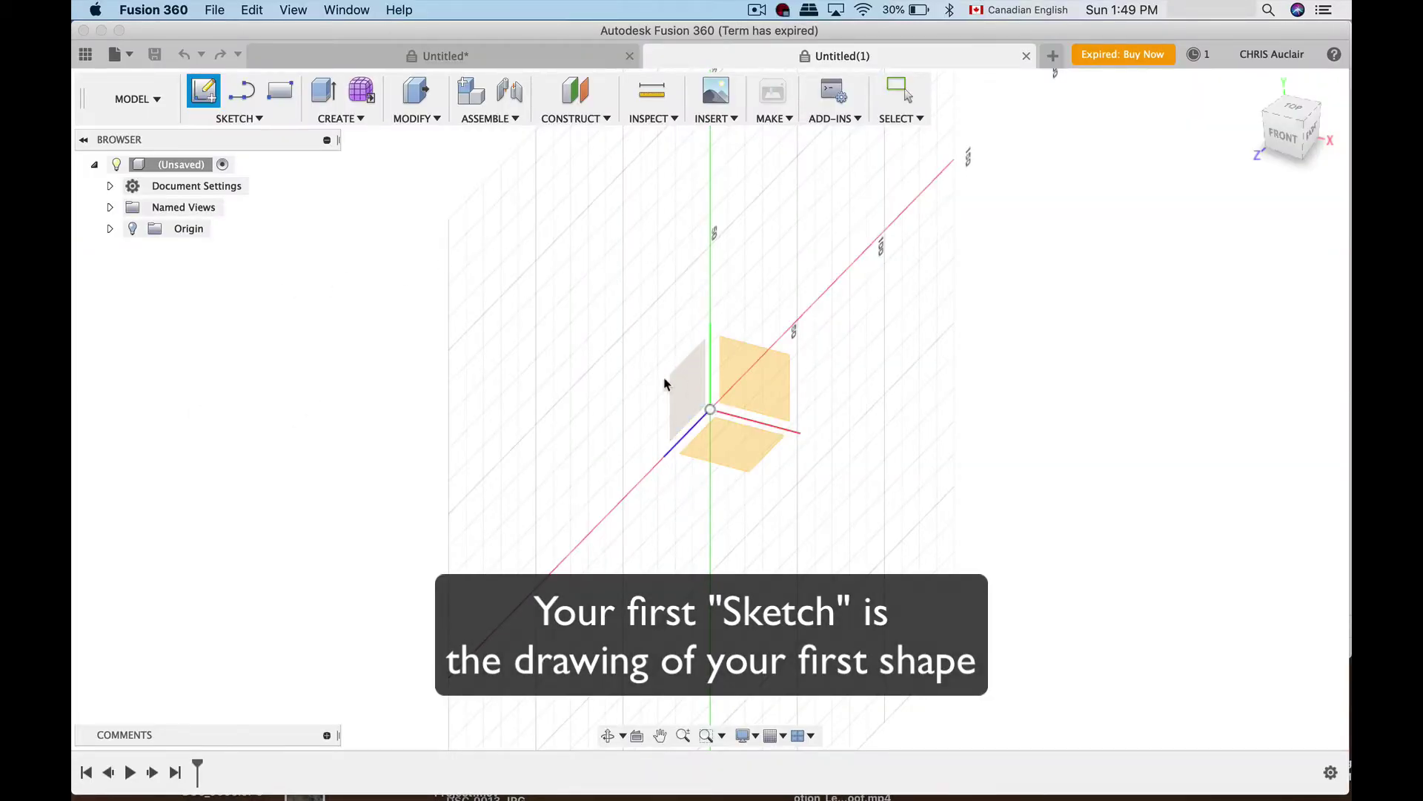
left_click(738, 451)
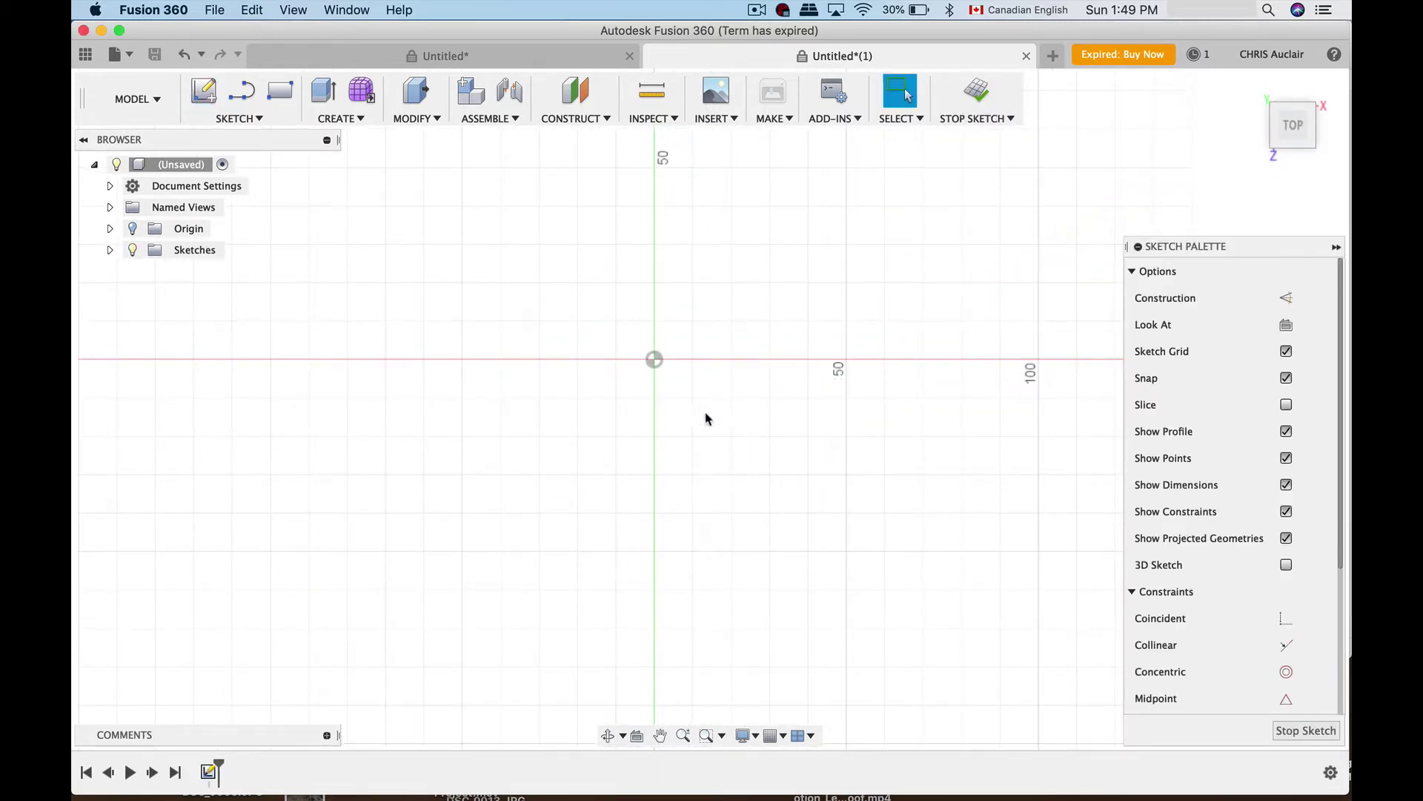
middle_click_drag(654, 316, 681, 339)
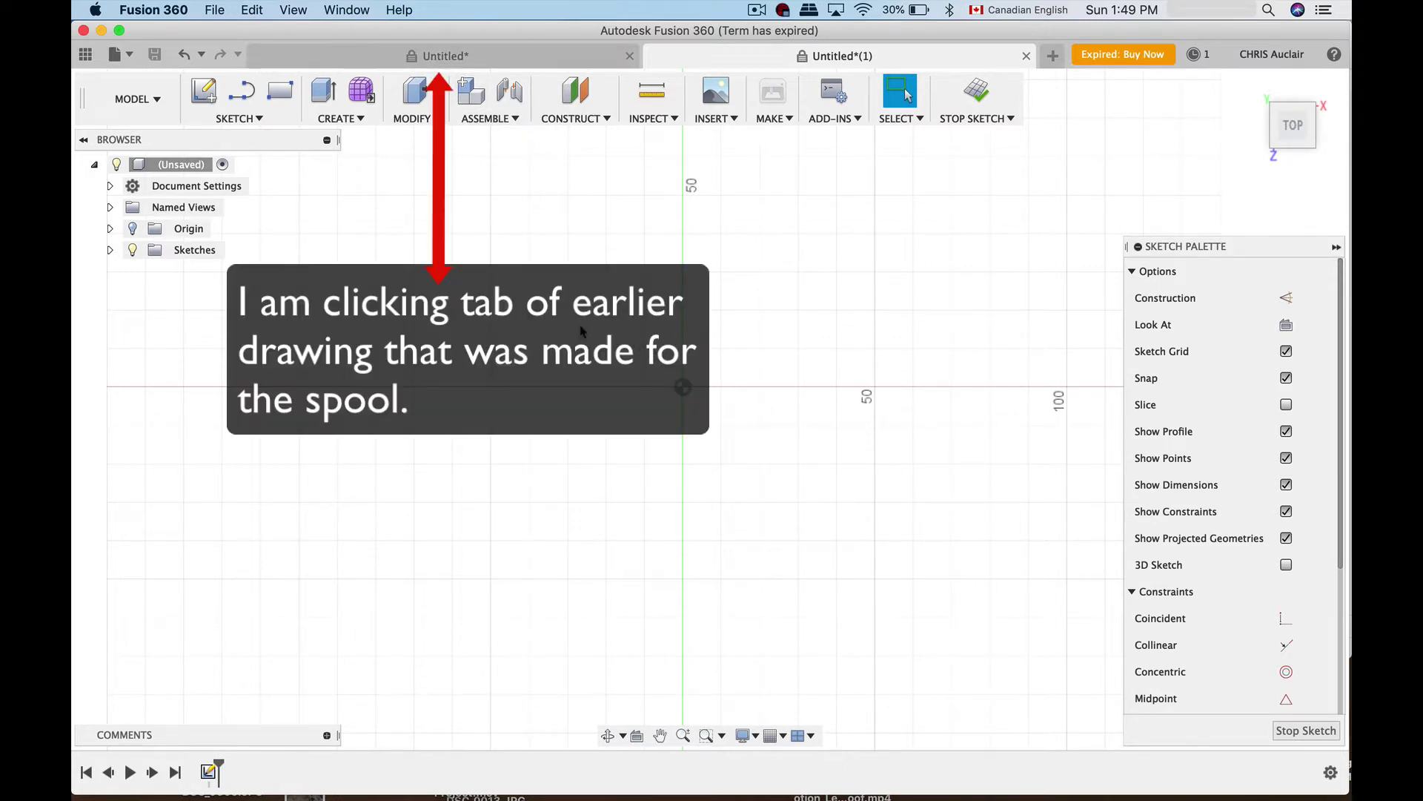
Step: Switch to the earlier spool design and measure the circular edge of its central opening
left_click(374, 57)
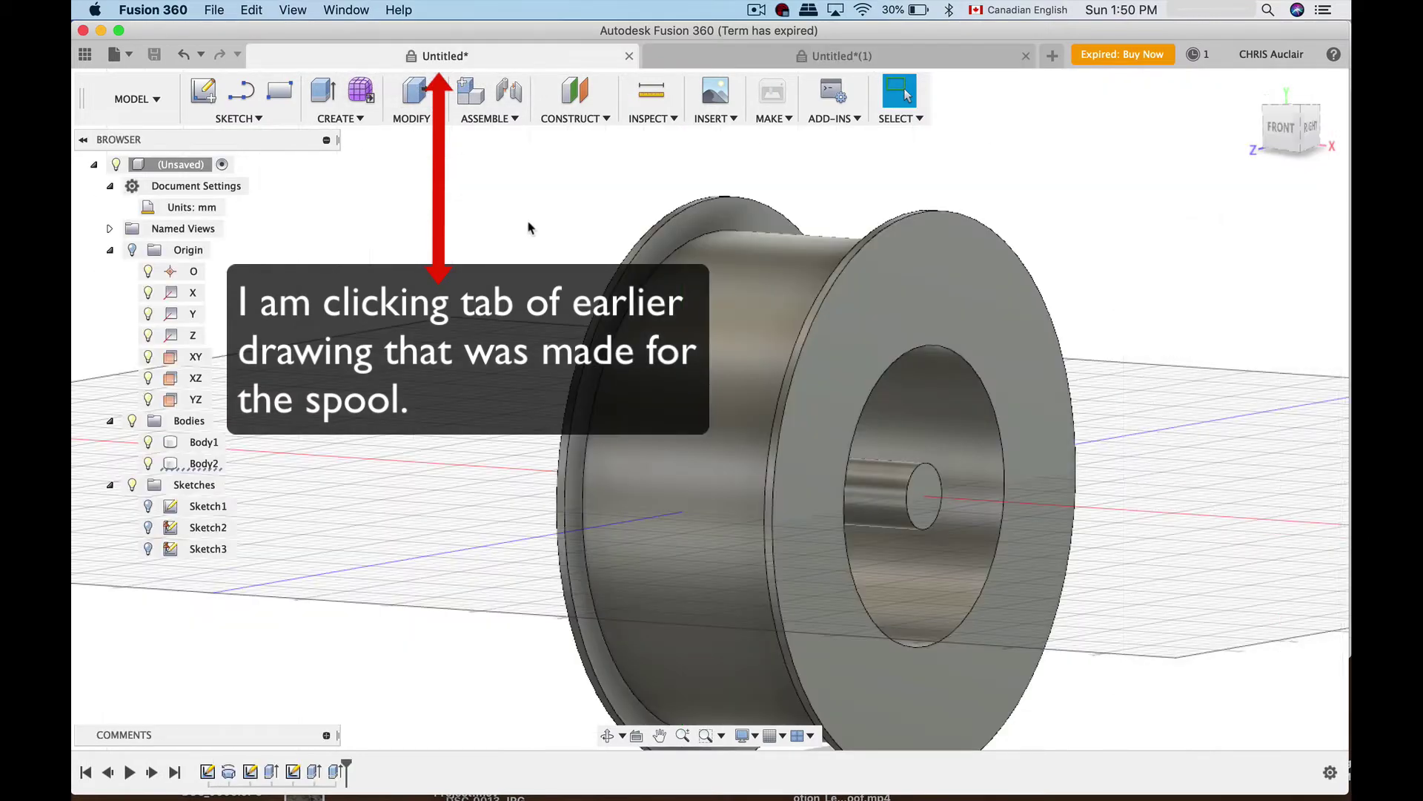
middle_click_drag(708, 384, 734, 437, "shift")
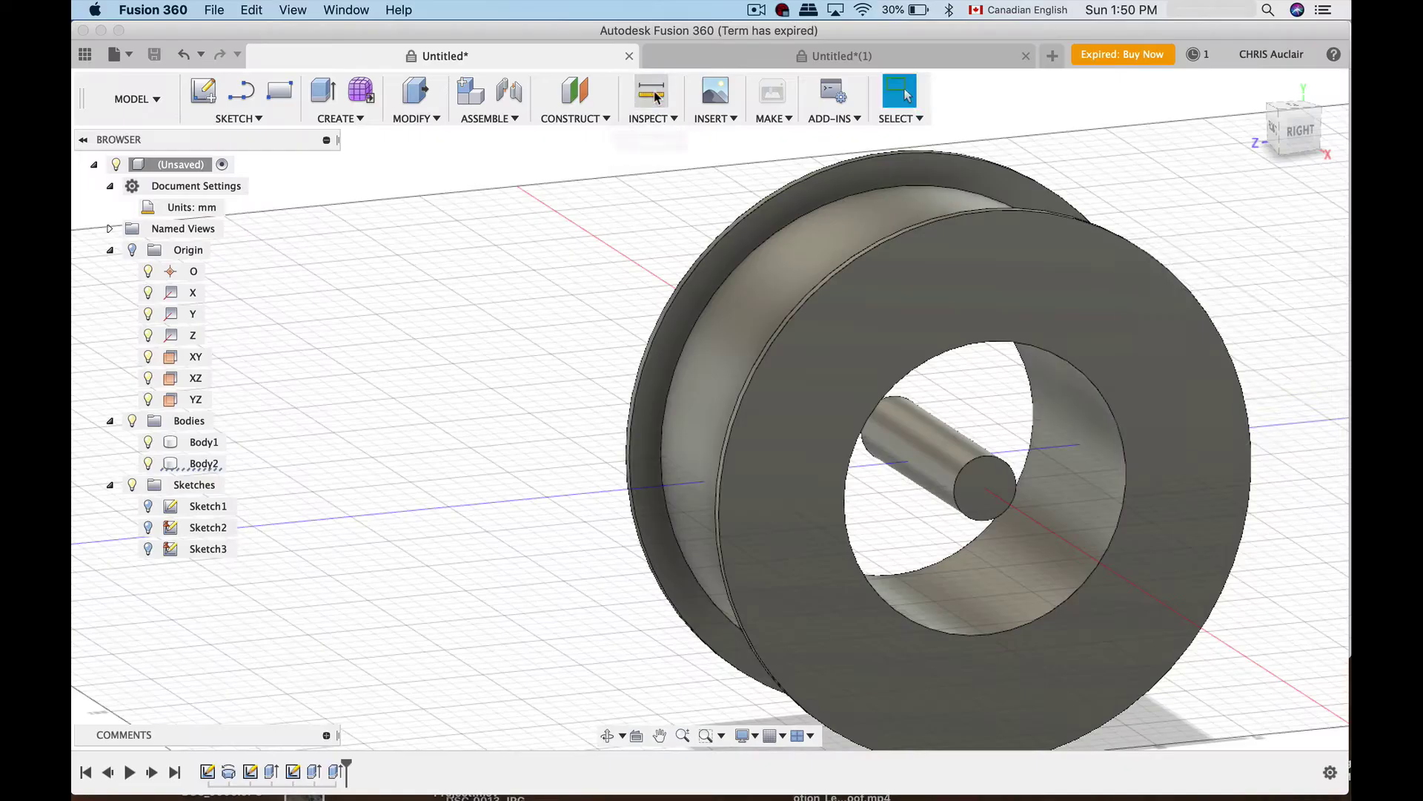
left_click(651, 92)
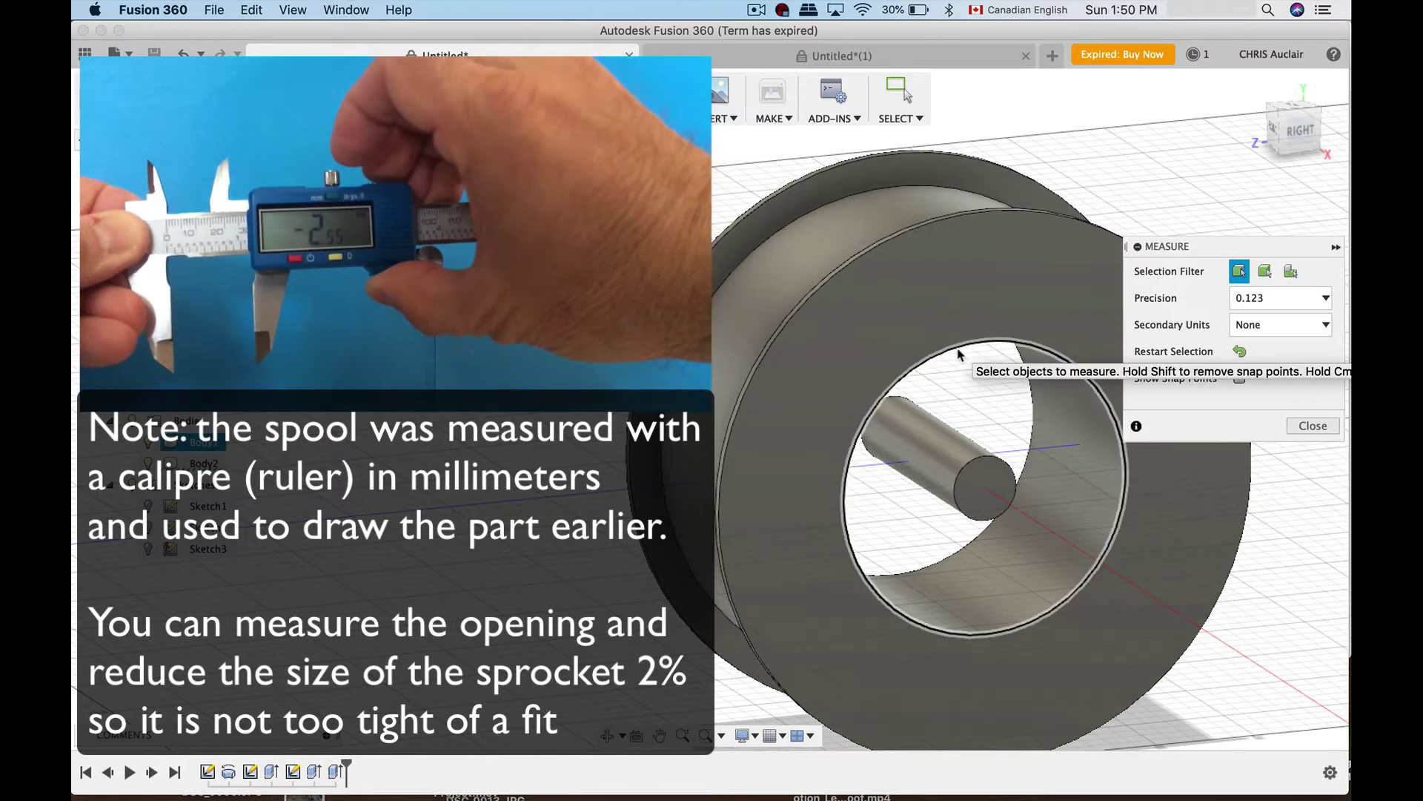
left_click(959, 353)
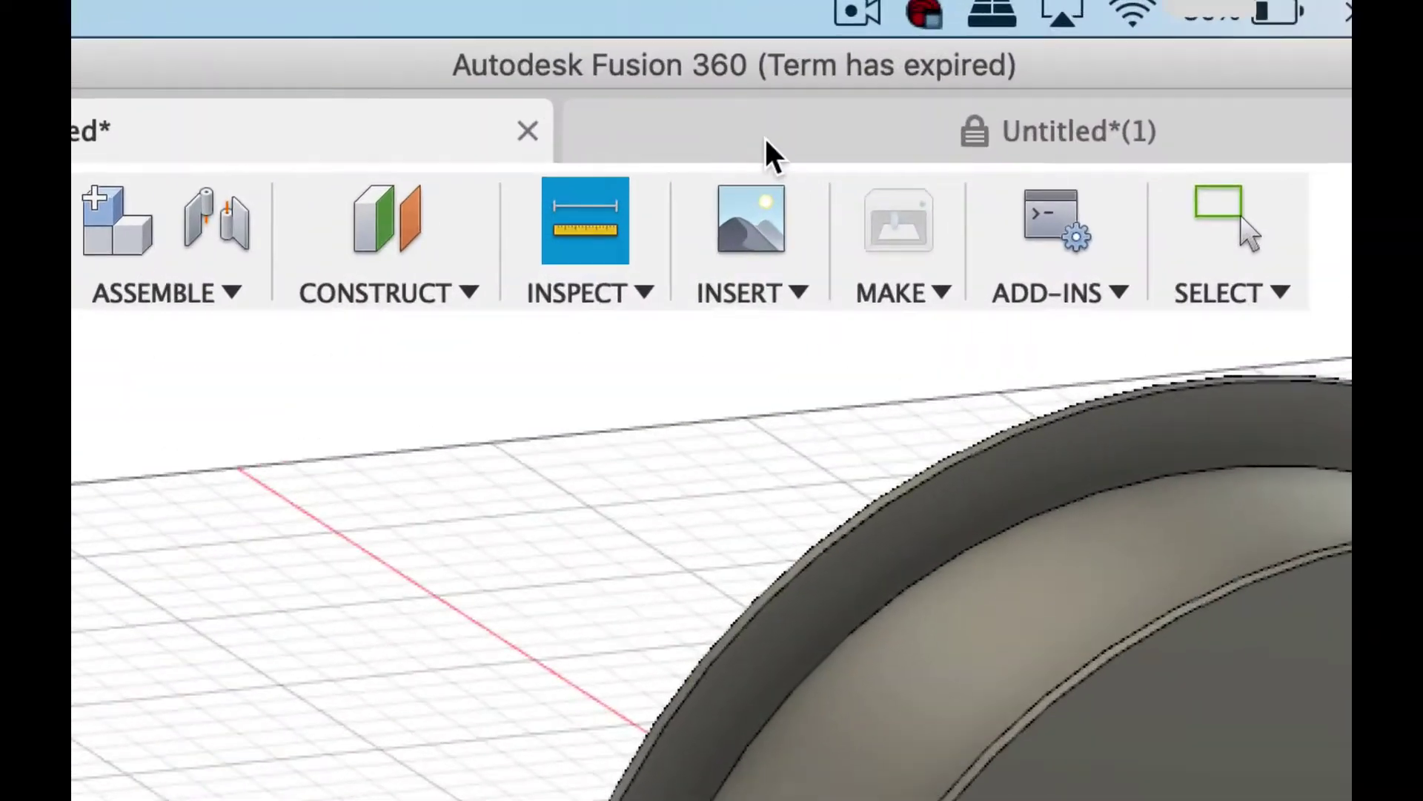
Step: Return to the new fitting design with its open sketch
left_click(771, 147)
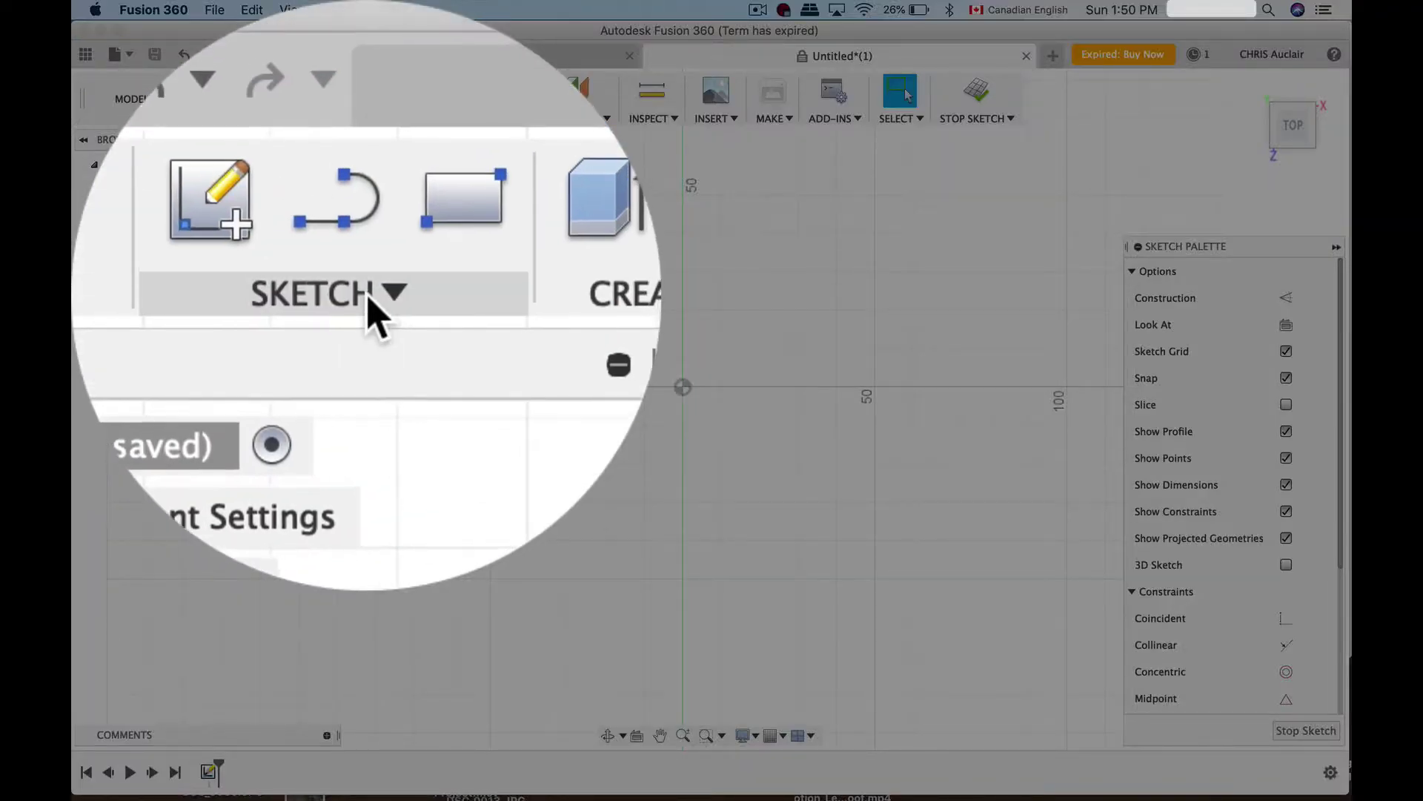
left_click(254, 120)
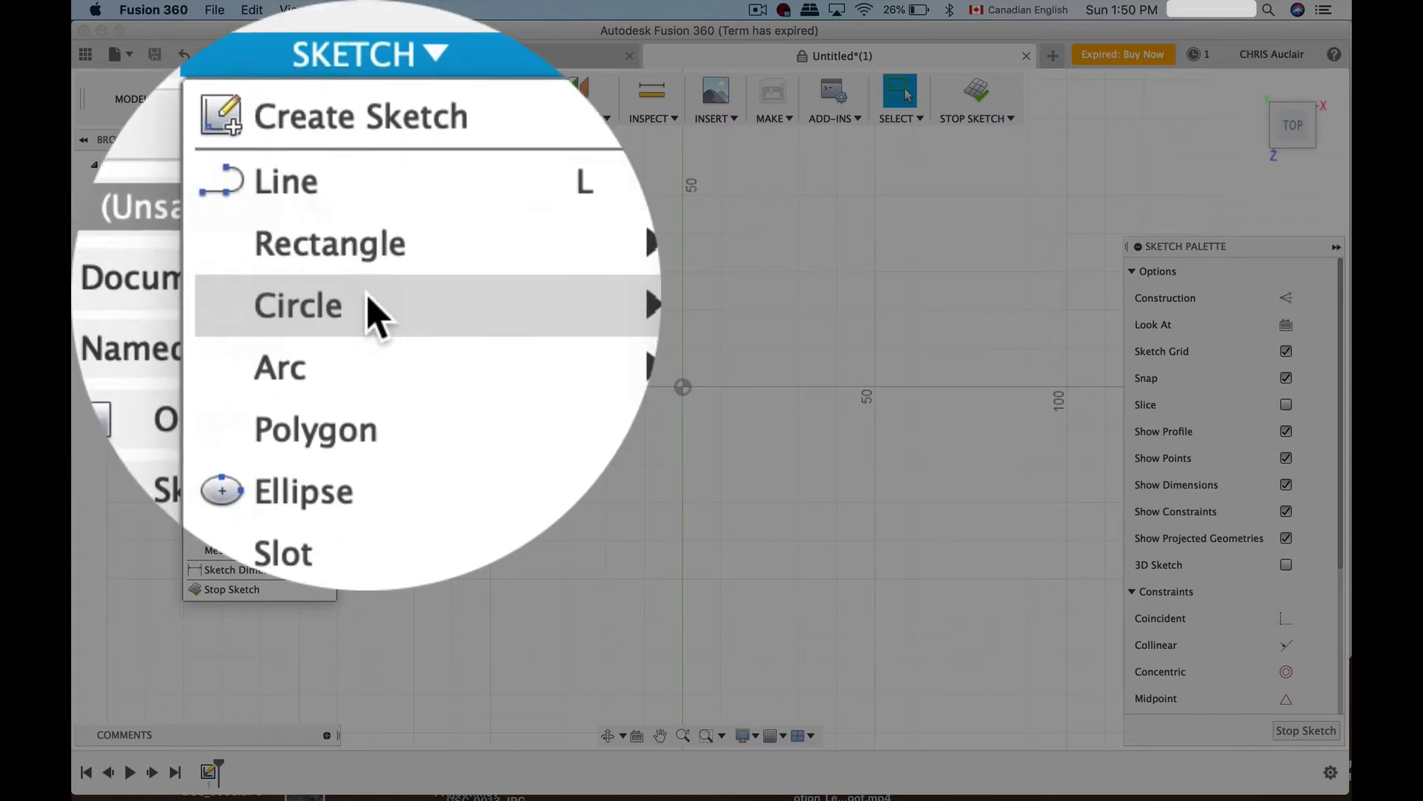
mouse_move(368, 295)
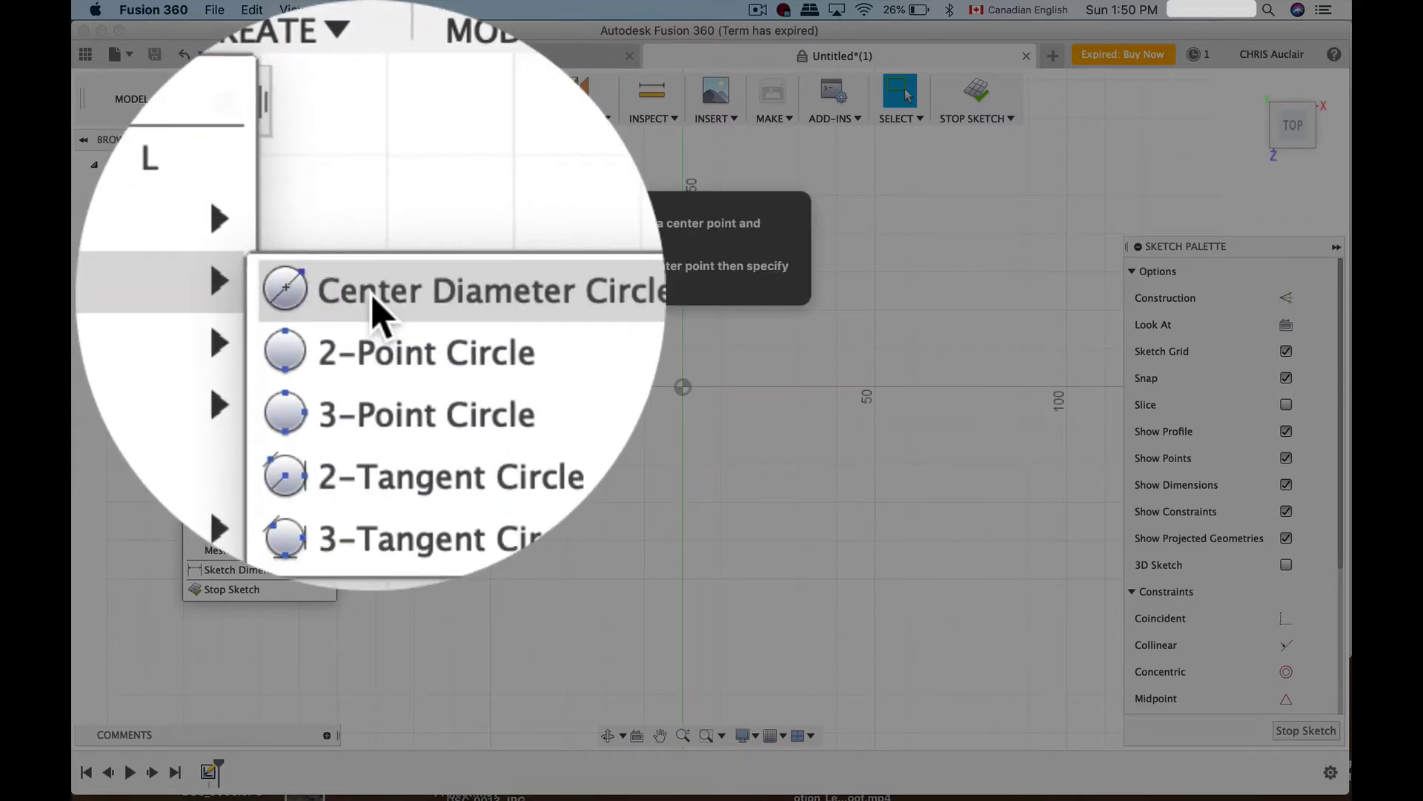
left_click(372, 304)
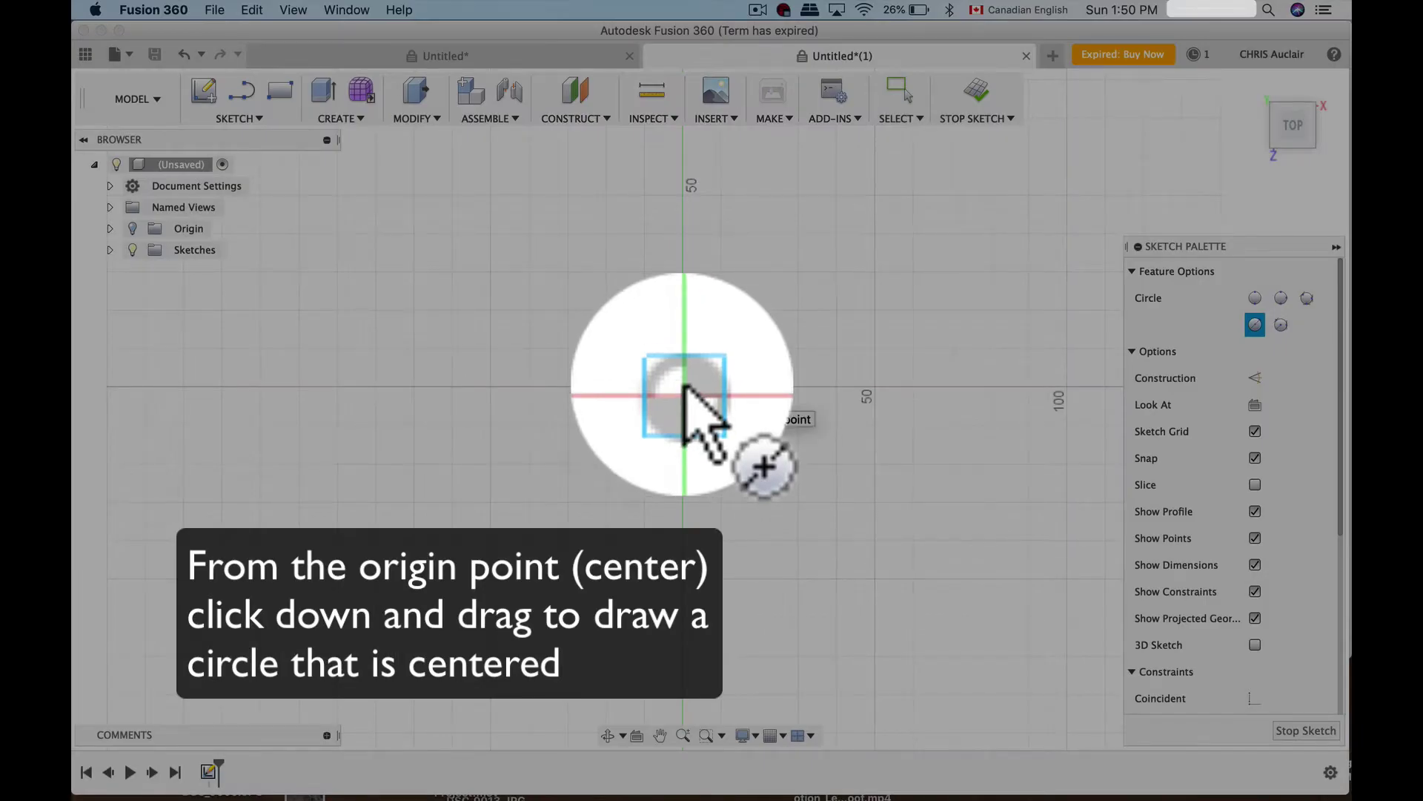
left_click_drag(683, 386, 740, 341)
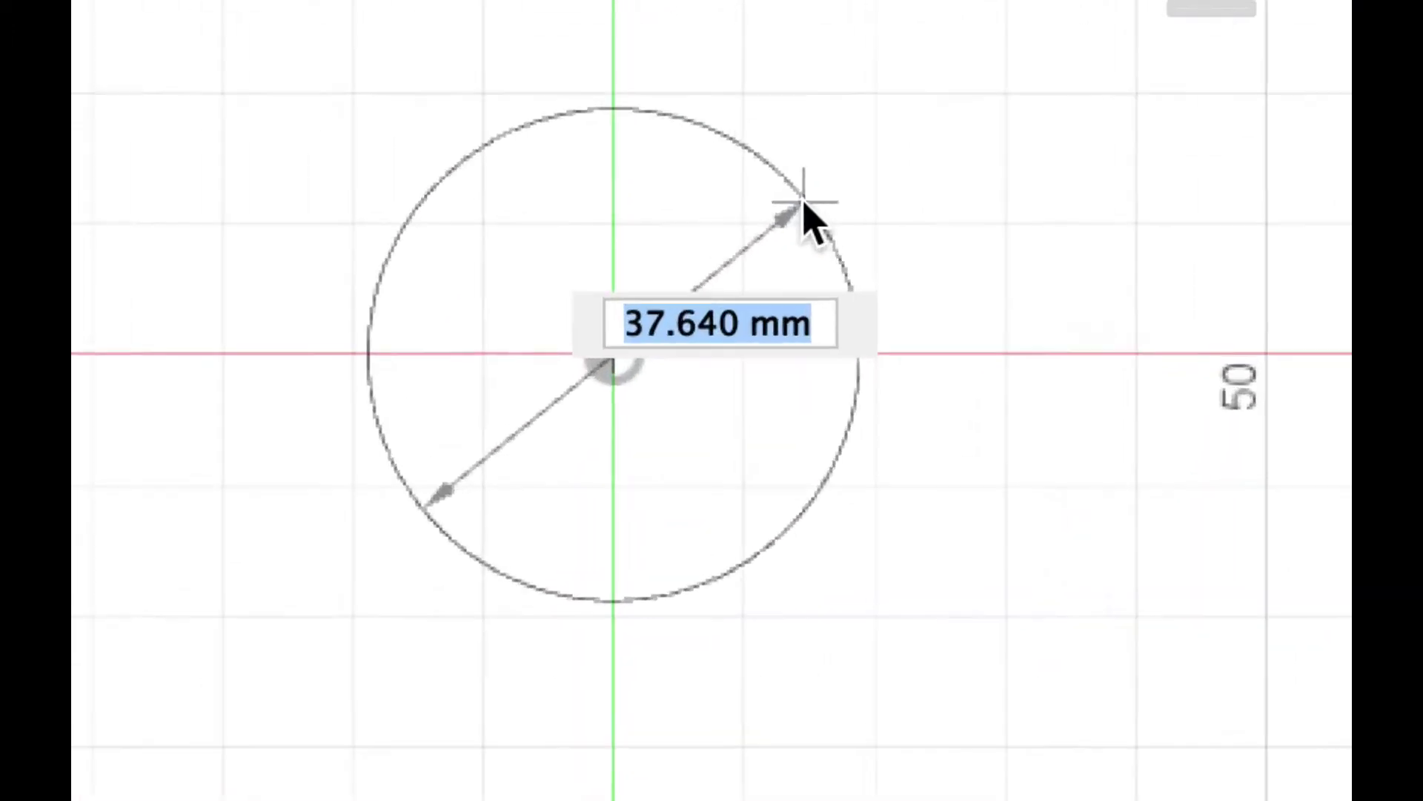
type("212212")
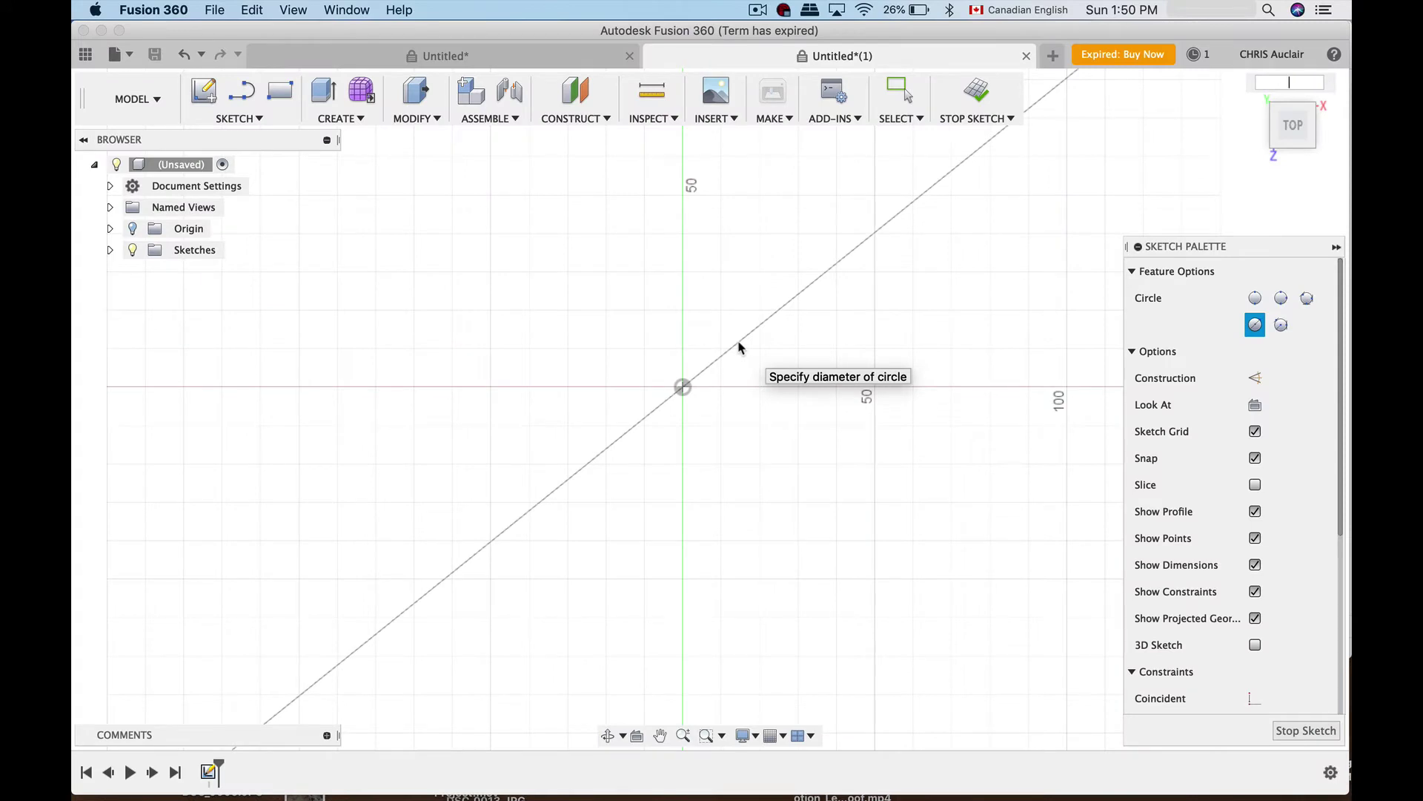
key("Escape")
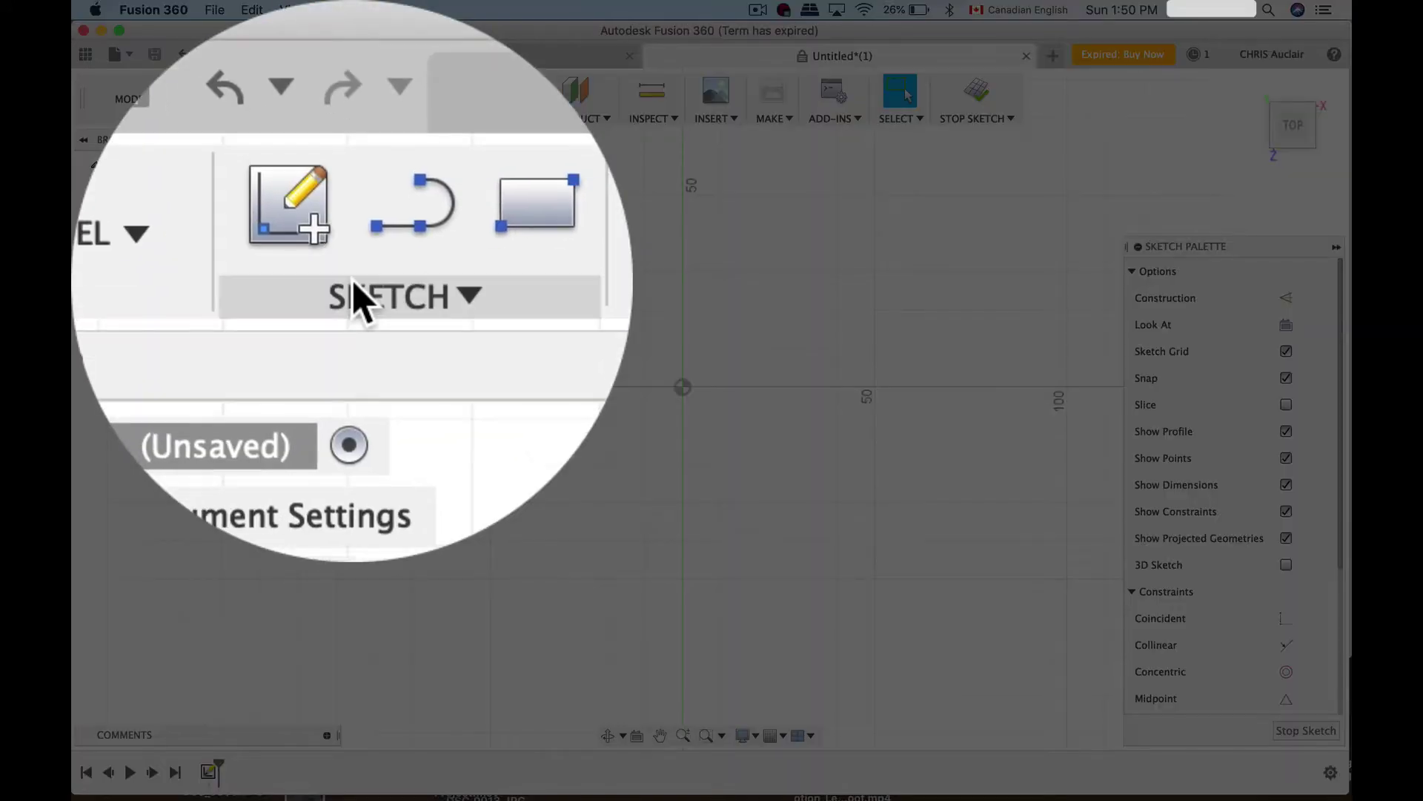
Step: Sketch a center diameter circle about 88.5 mm in diameter, centred on the origin
left_click(234, 118)
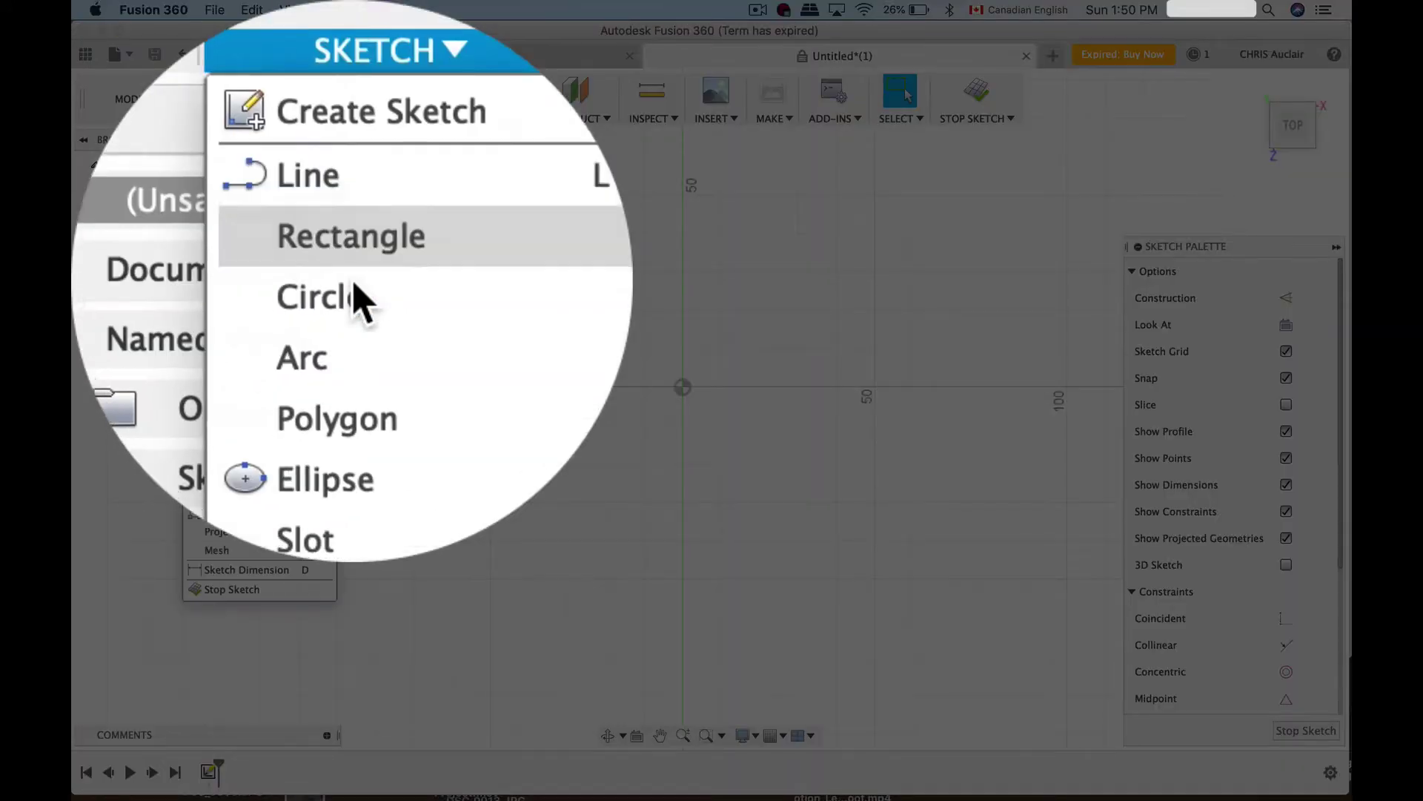
left_click(354, 282)
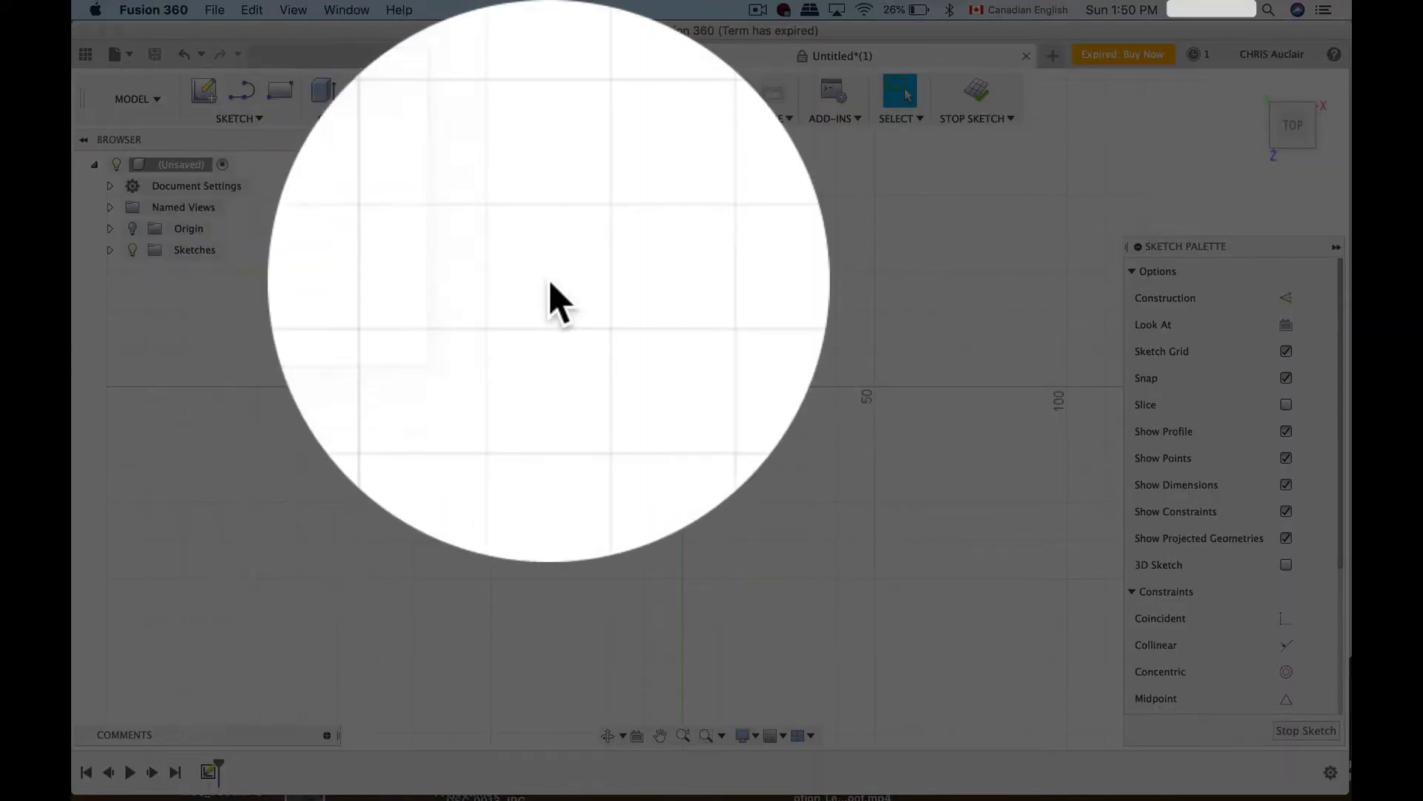
left_click(683, 386)
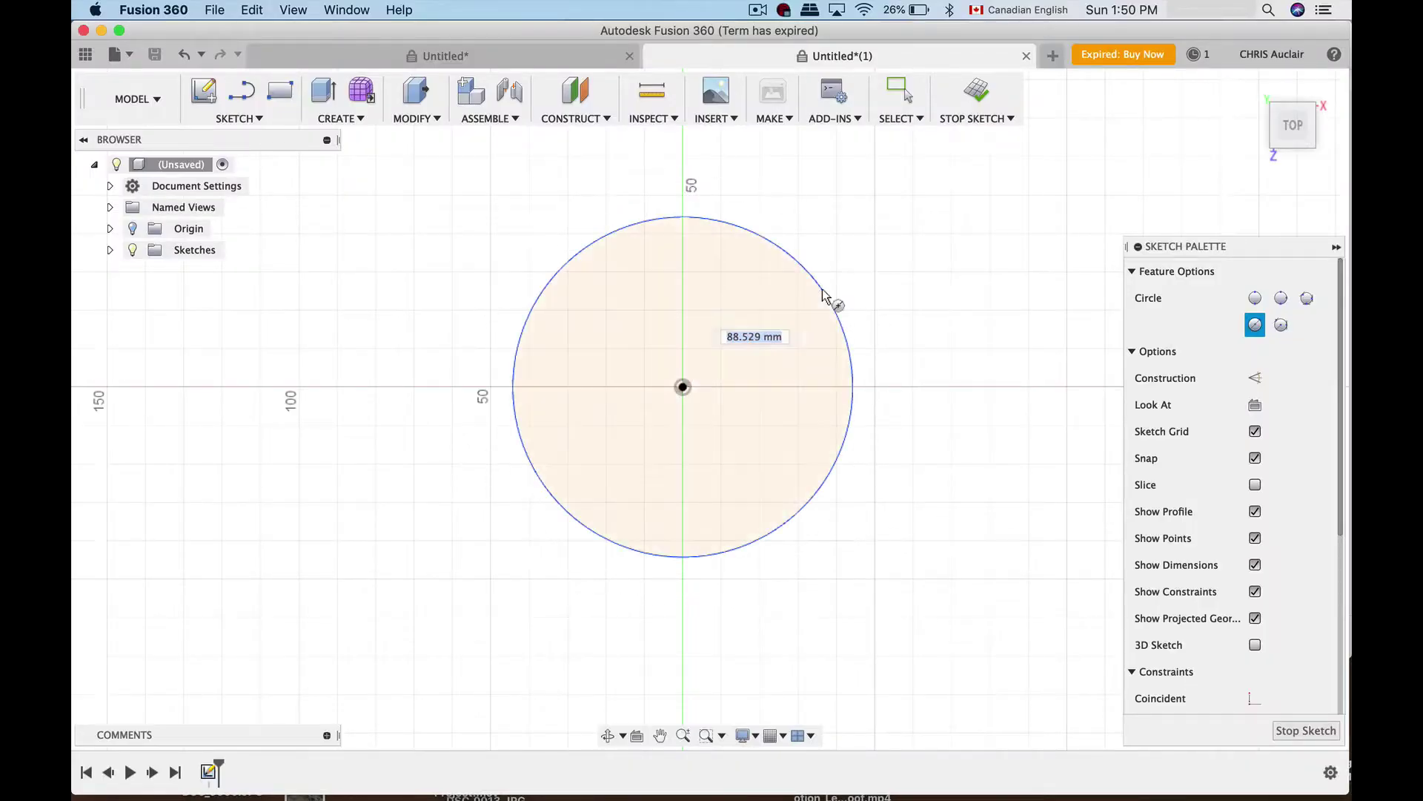
key("Escape")
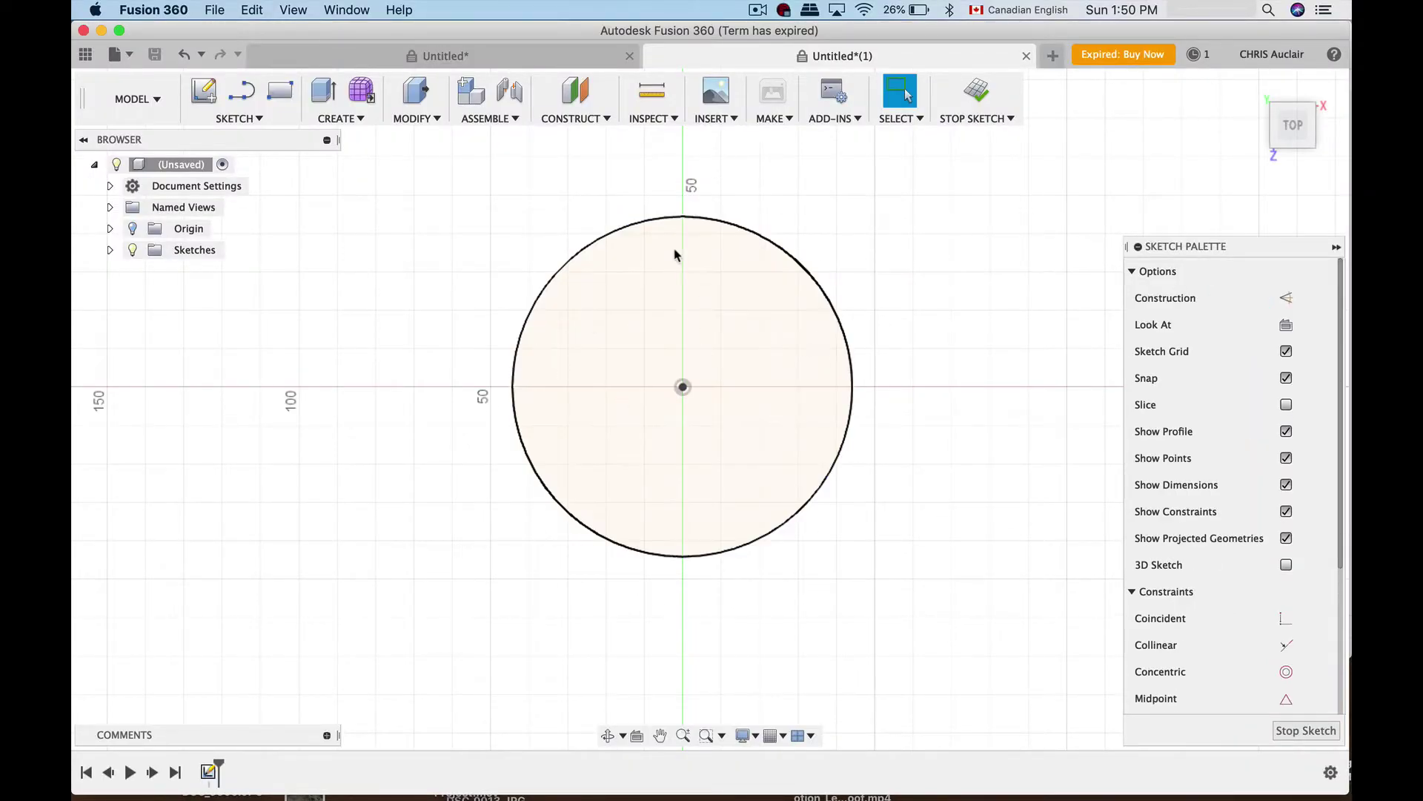
Step: Inspect the constraint at the circle's centre point, try moving that point, and stretch the circle freehand to about 91 mm in diameter
left_click(682, 387)
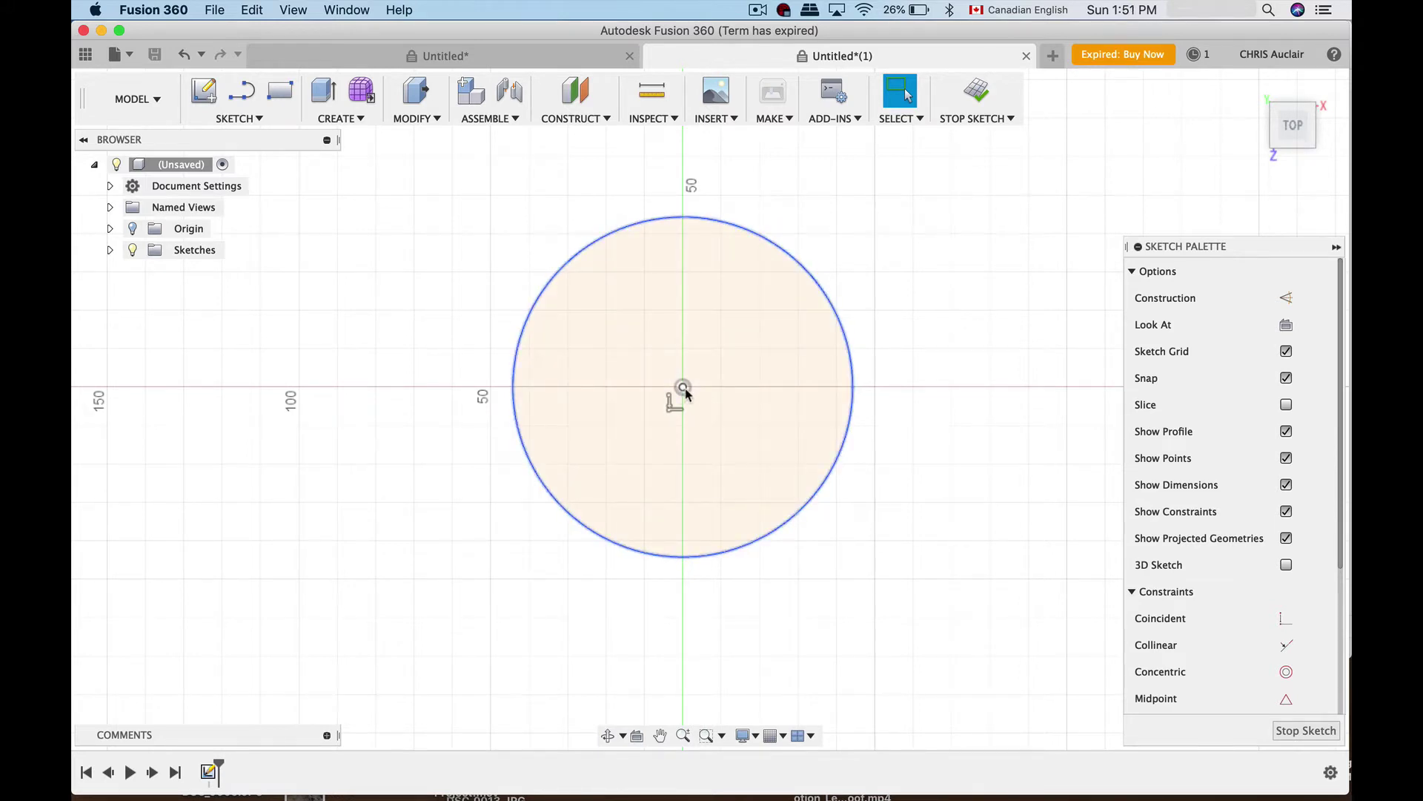
left_click(683, 387)
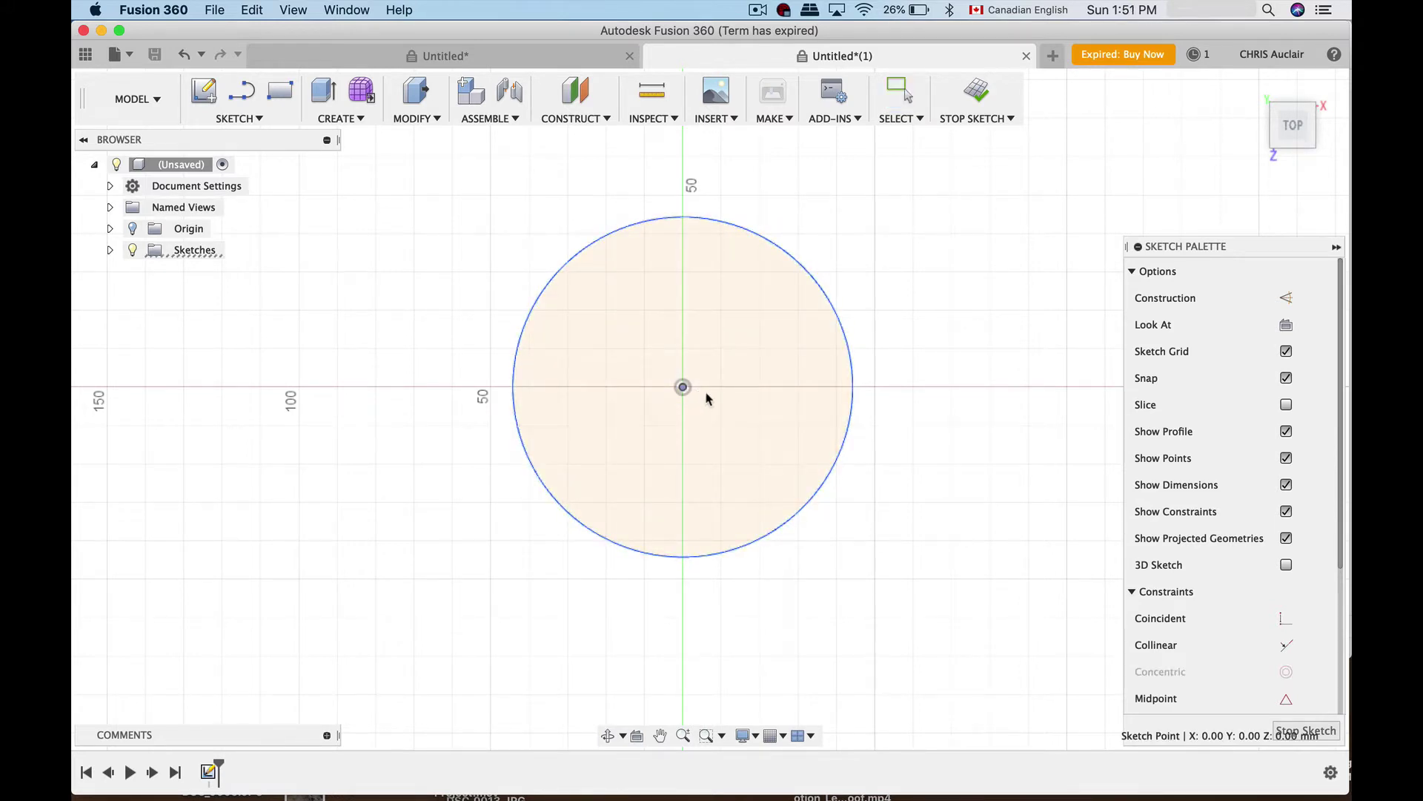
left_click(482, 386)
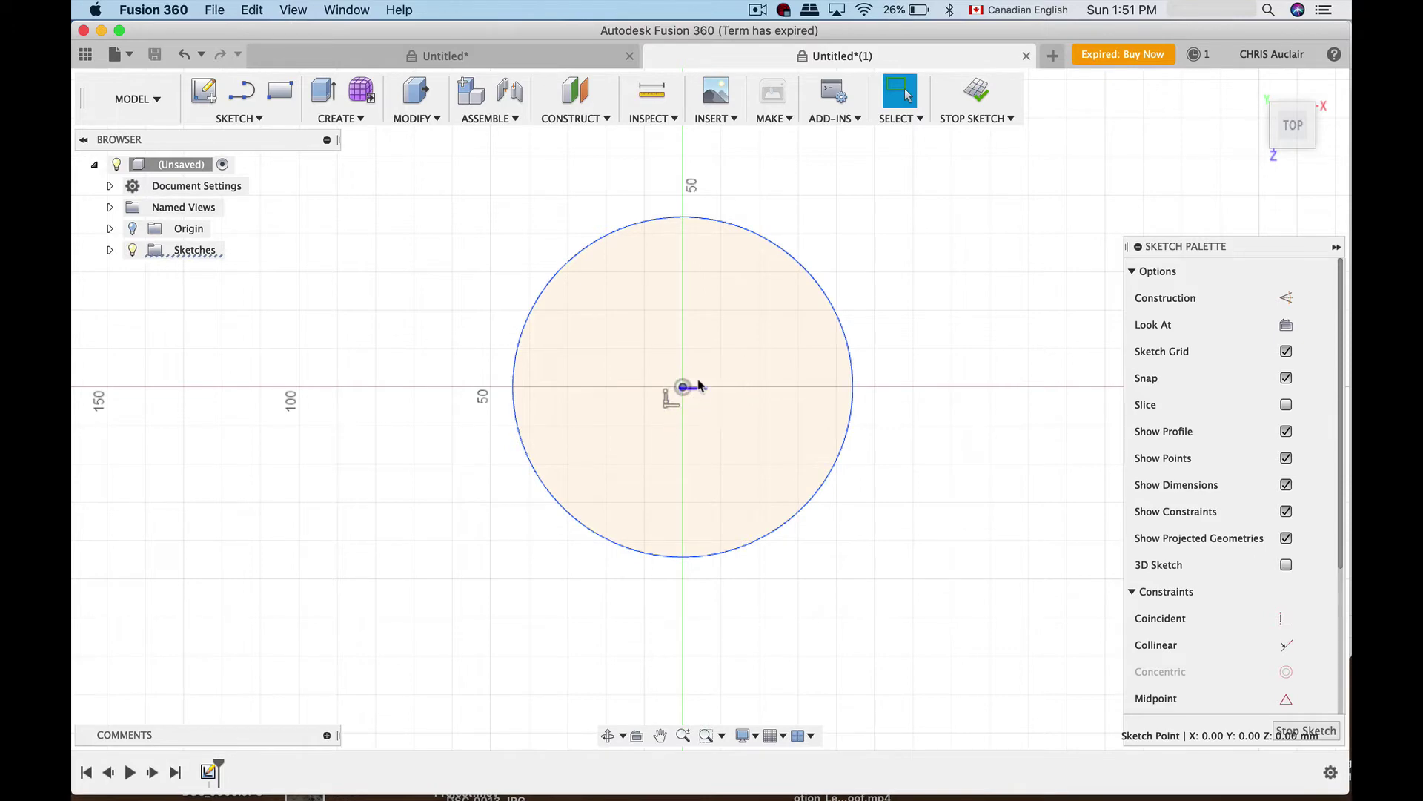
left_click_drag(699, 386, 693, 388)
left_click(684, 388)
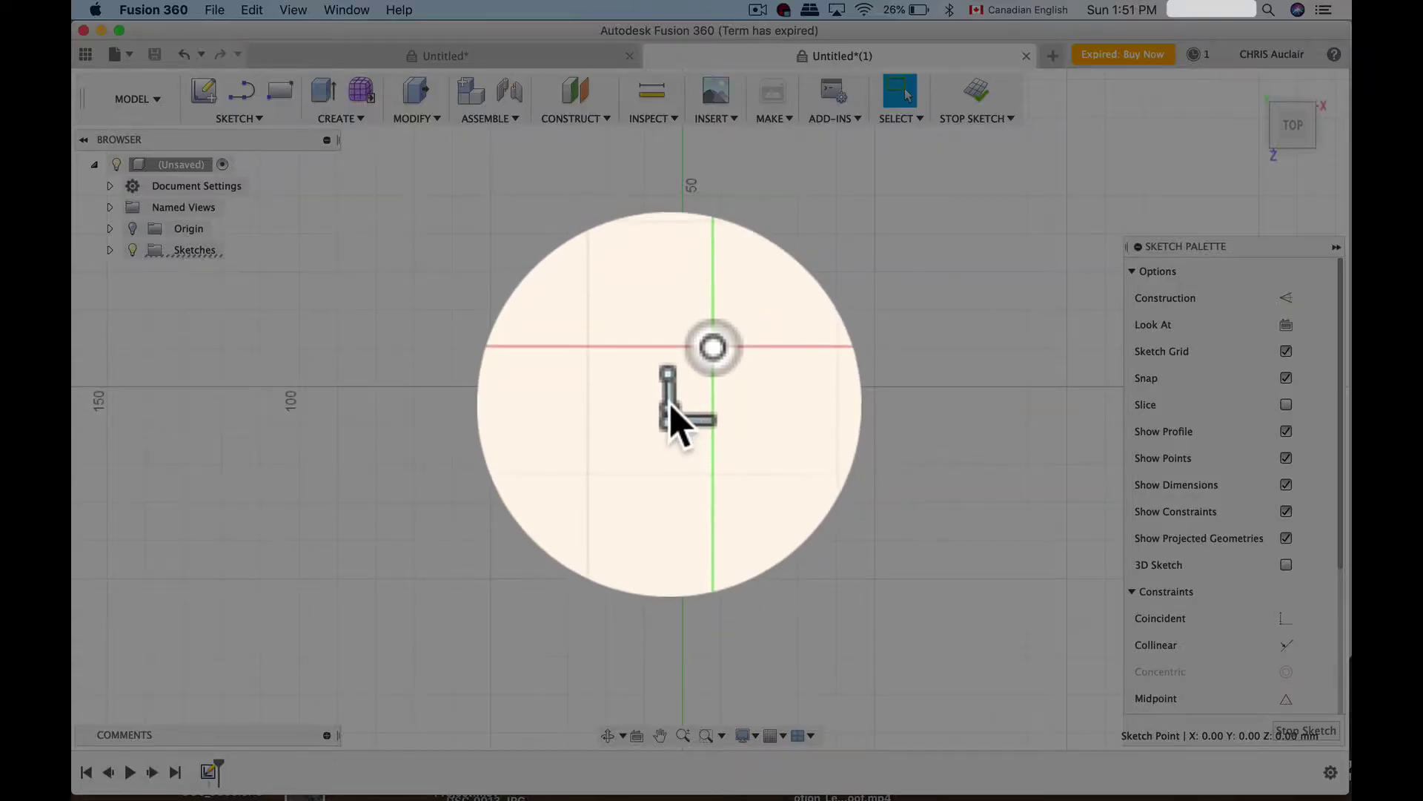
left_click(711, 335)
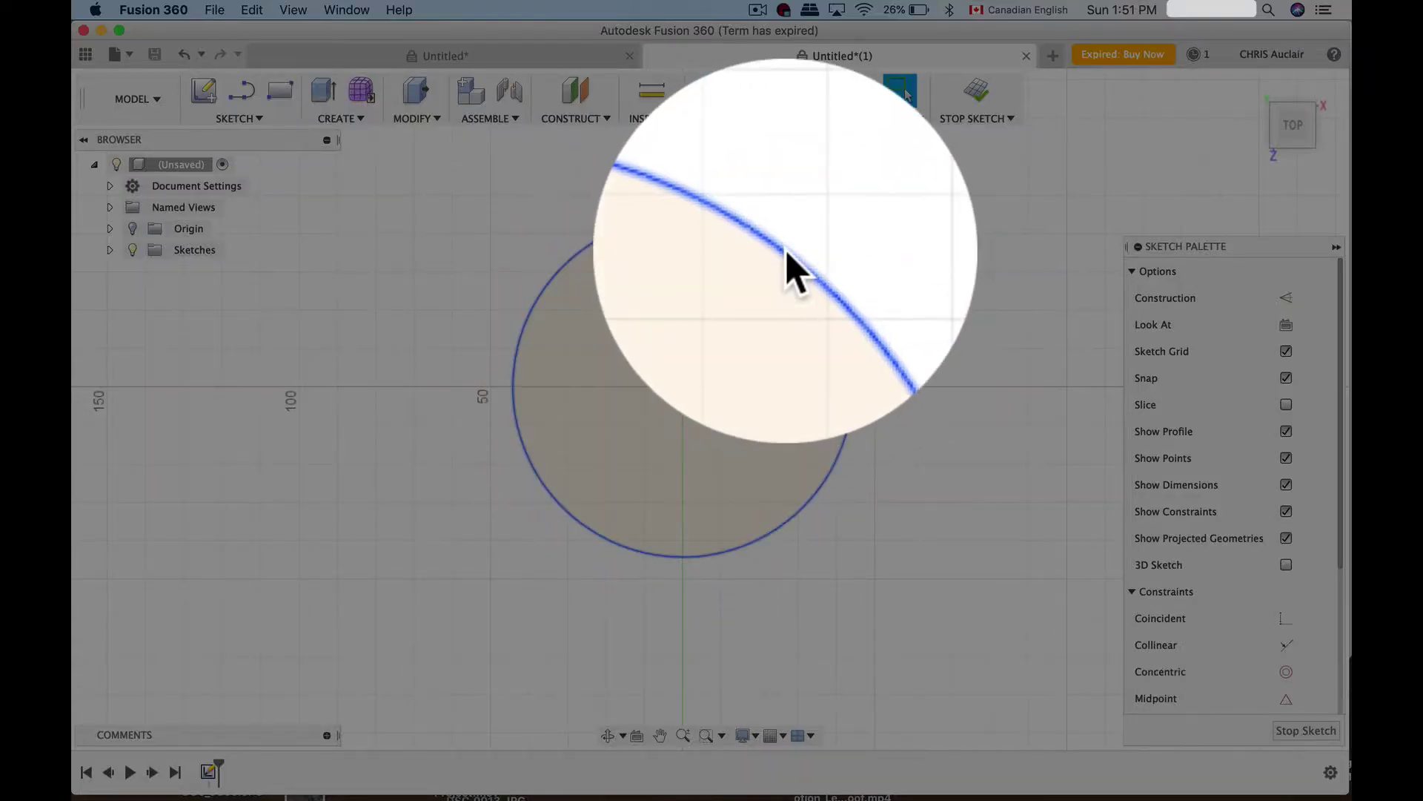
left_click_drag(788, 256, 833, 274)
key("Escape")
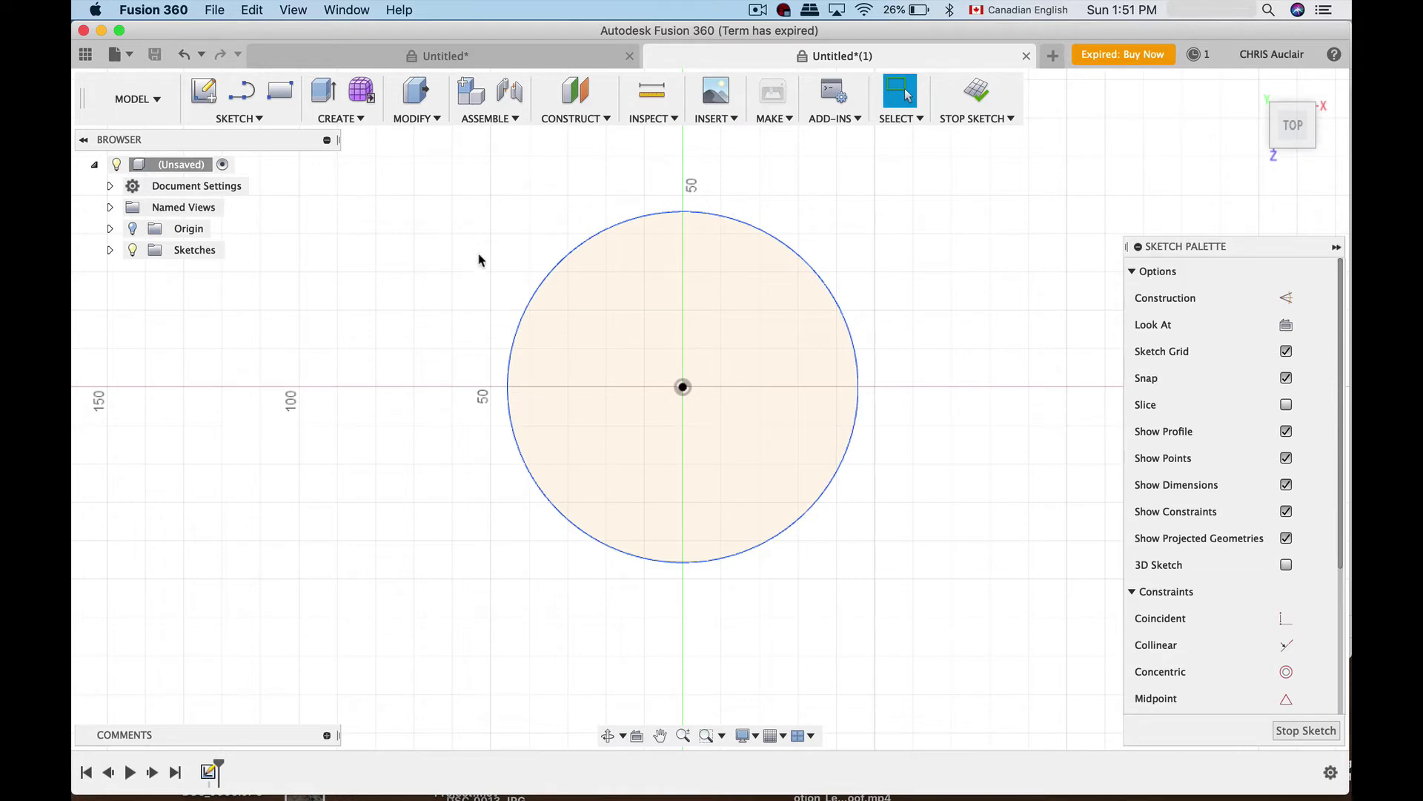
Step: Add a sketch dimension to the circle and set its diameter to 71.98 mm
left_click(282, 119)
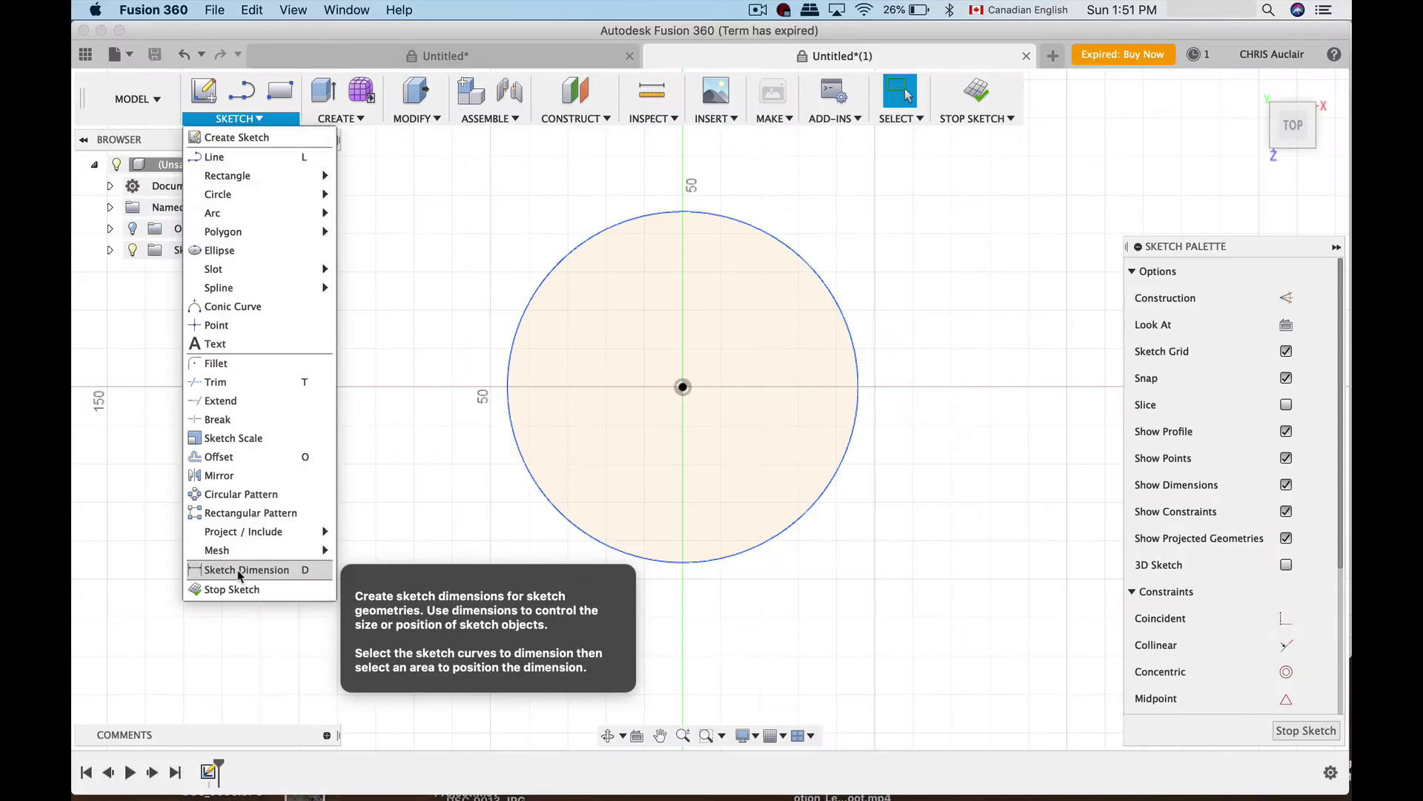
left_click(238, 570)
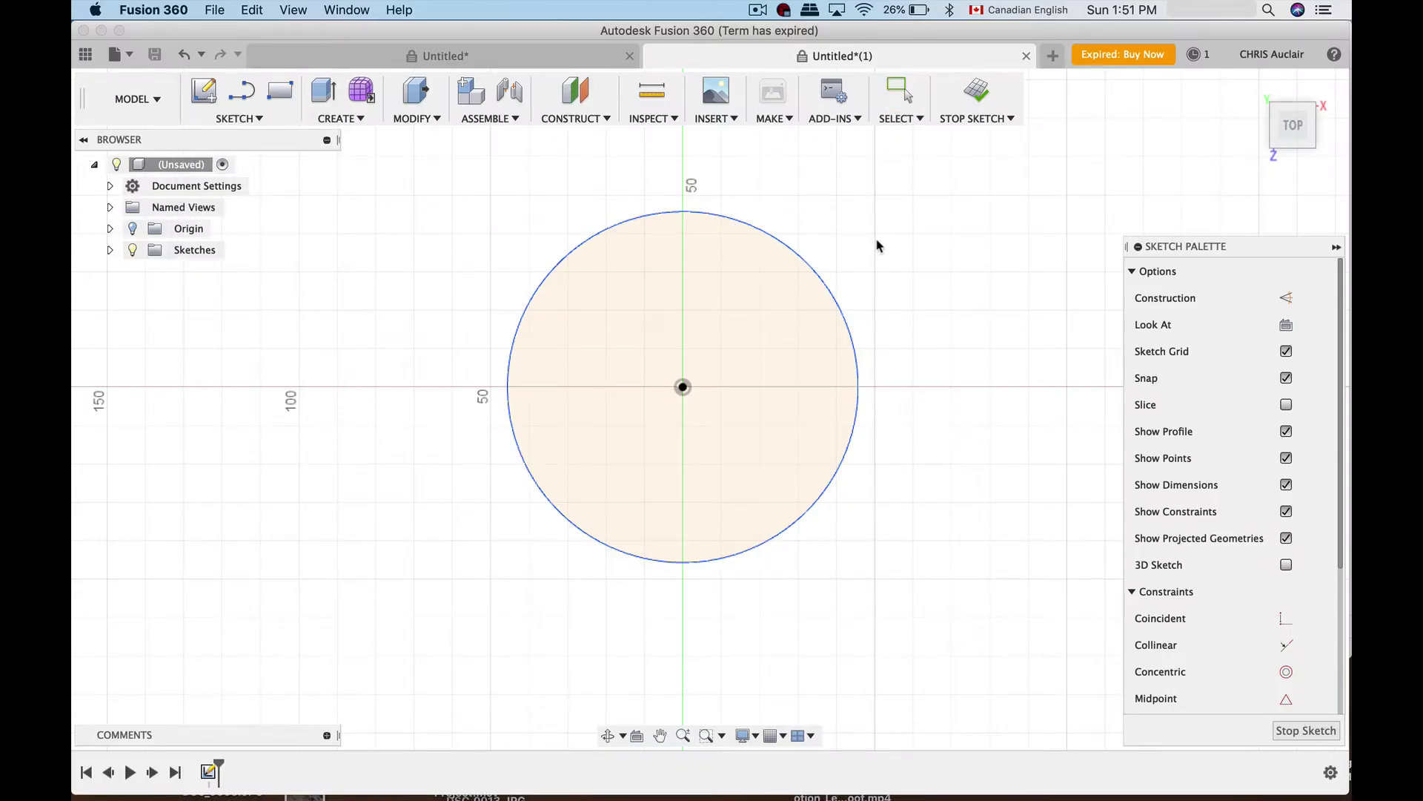
left_click(805, 268)
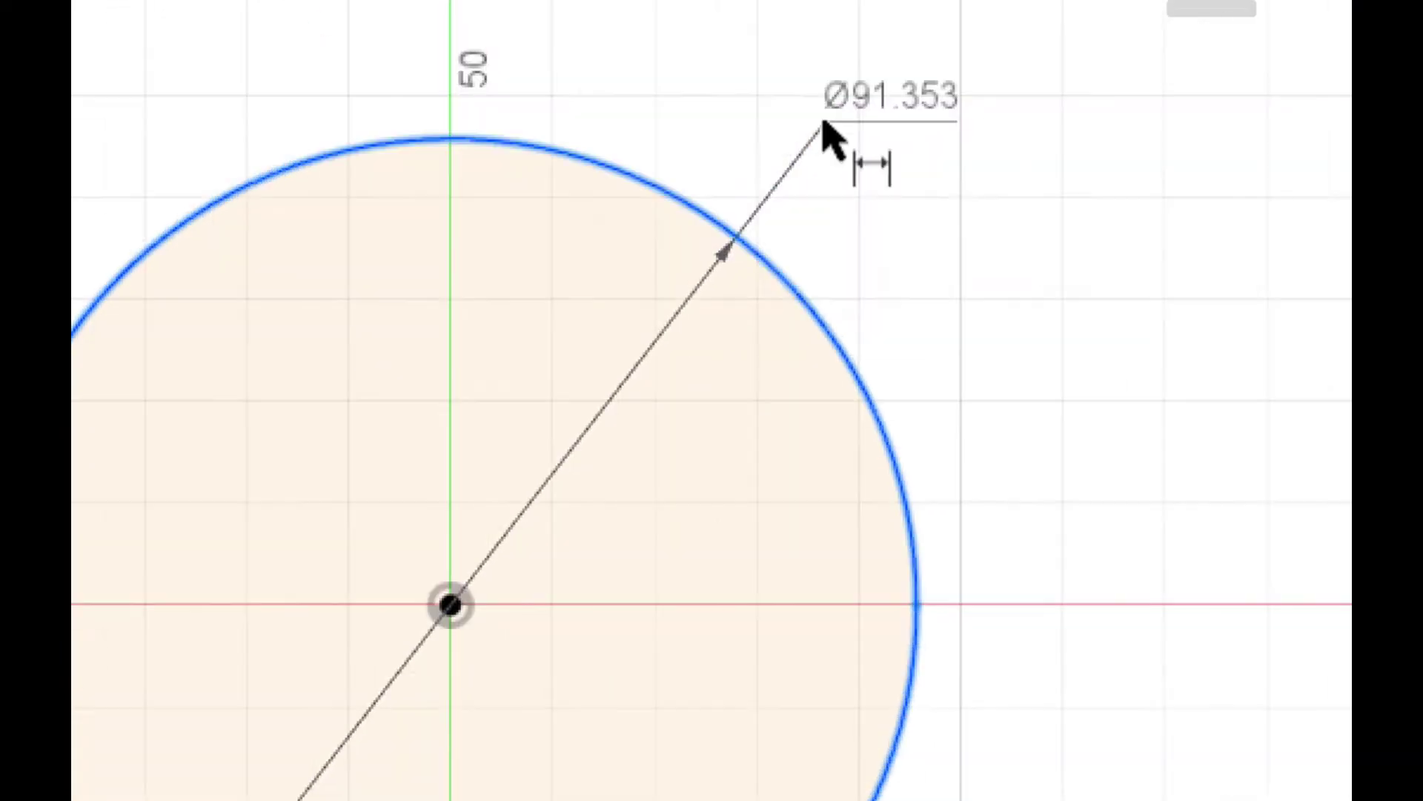
left_click(823, 210)
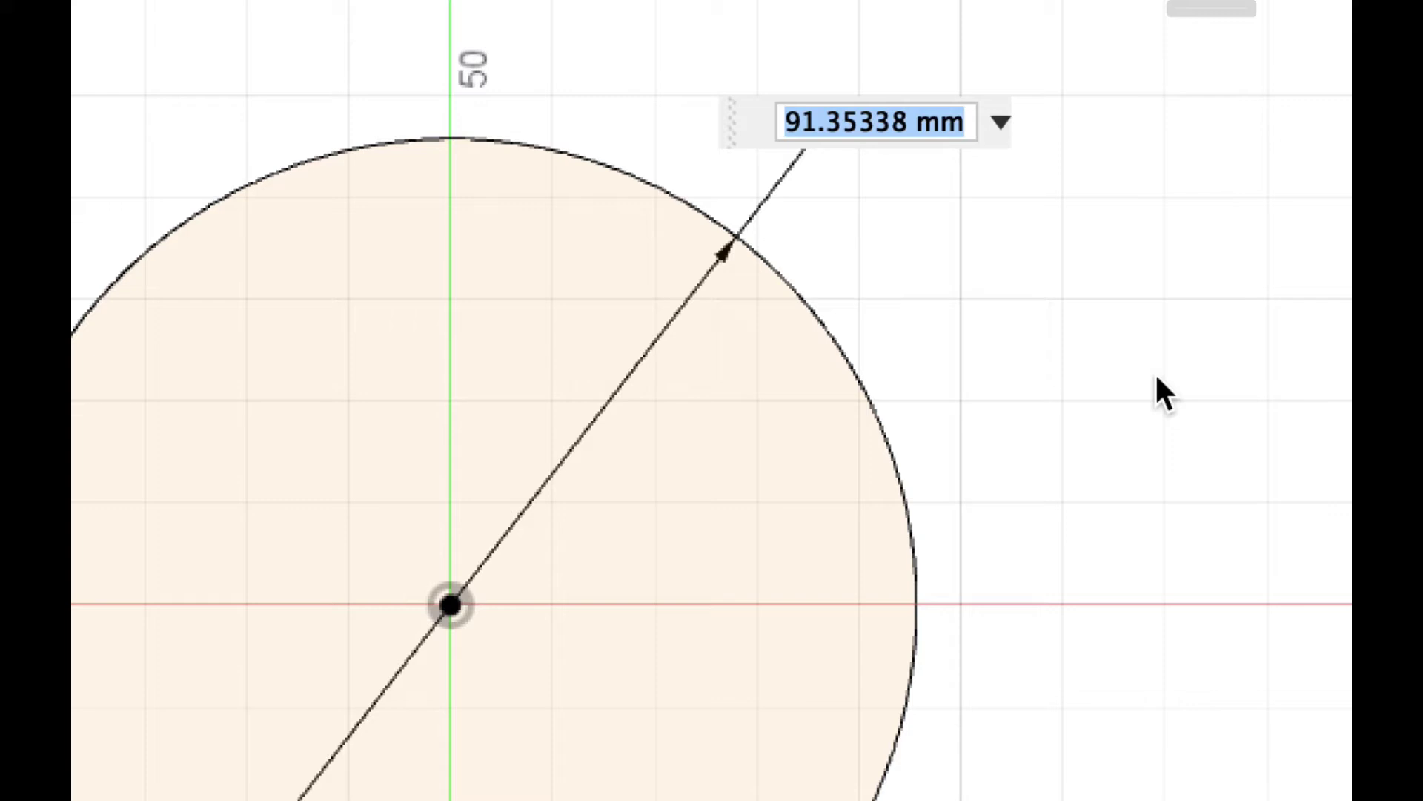
type("71.98mm")
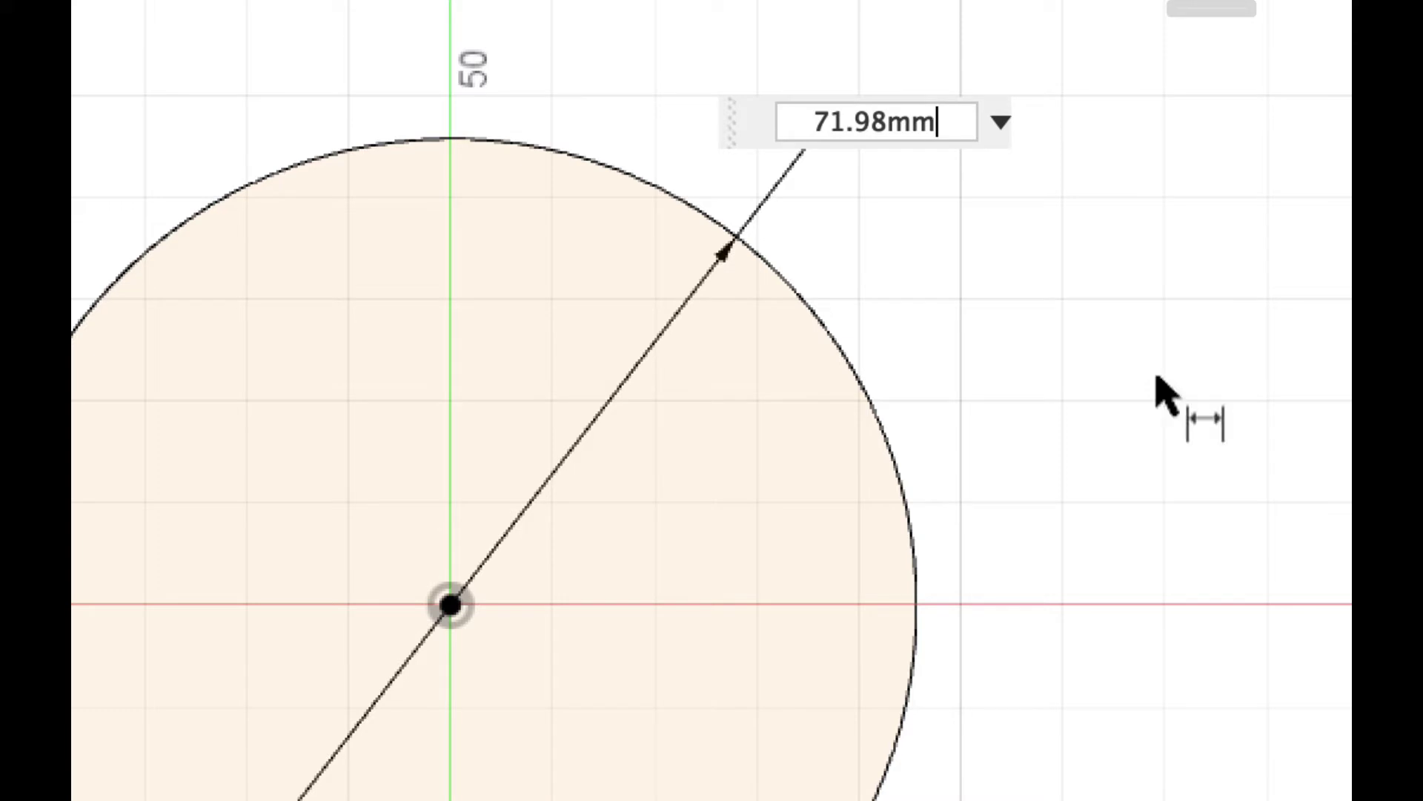
key("Return")
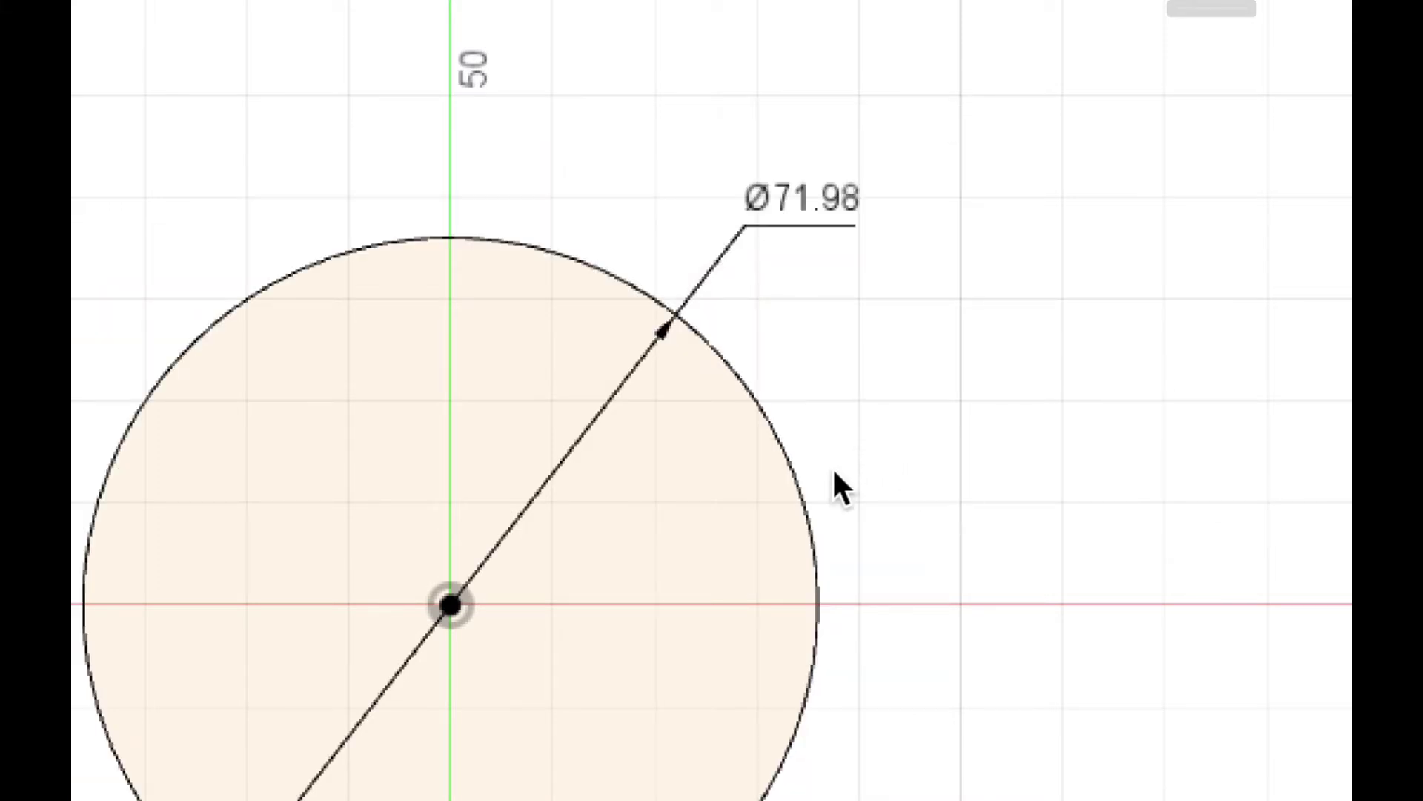
Step: Test whether the dimensioned circle is fixed by trying to shift its edge and centre point
left_click_drag(792, 469, 930, 405)
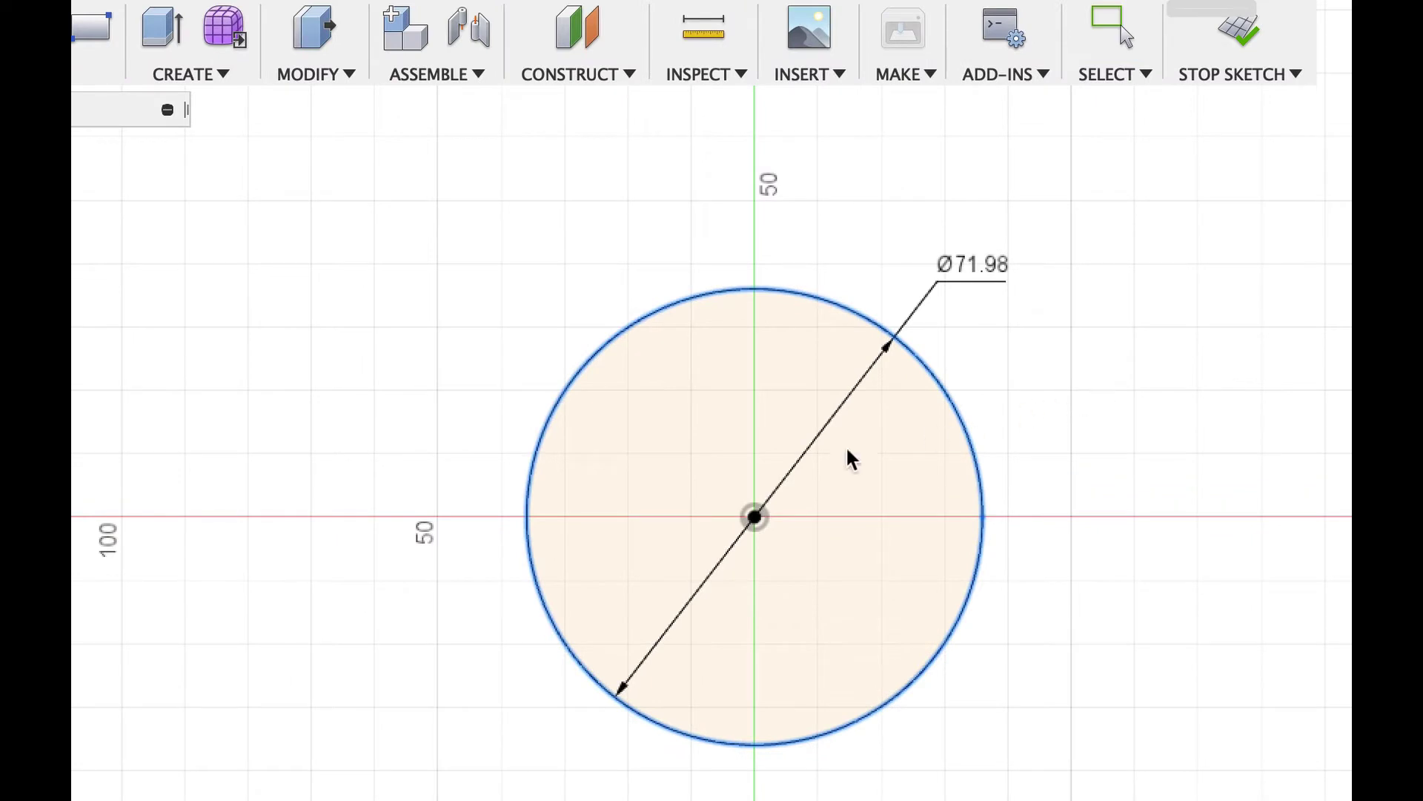
left_click(1023, 444)
left_click_drag(754, 515, 569, 472)
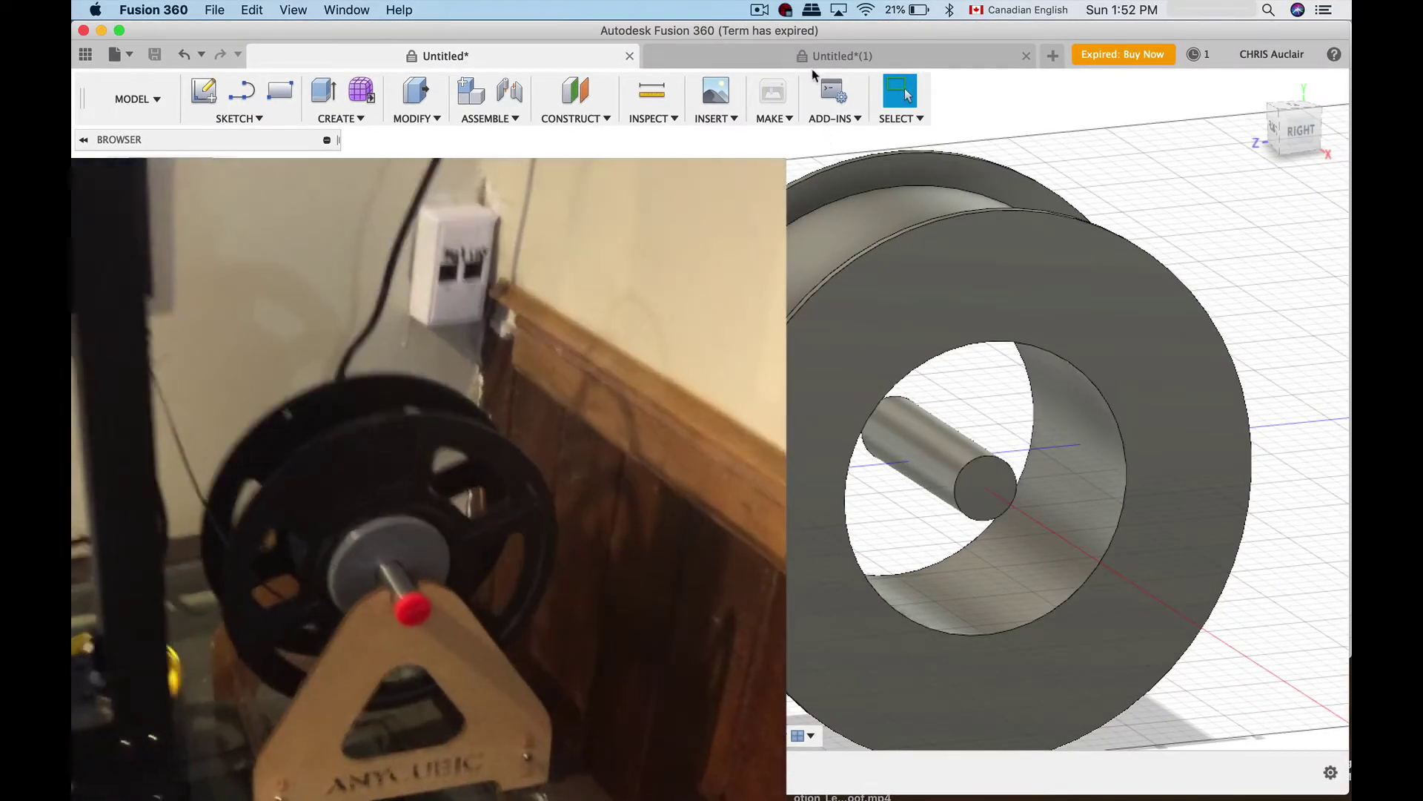
left_click(810, 57)
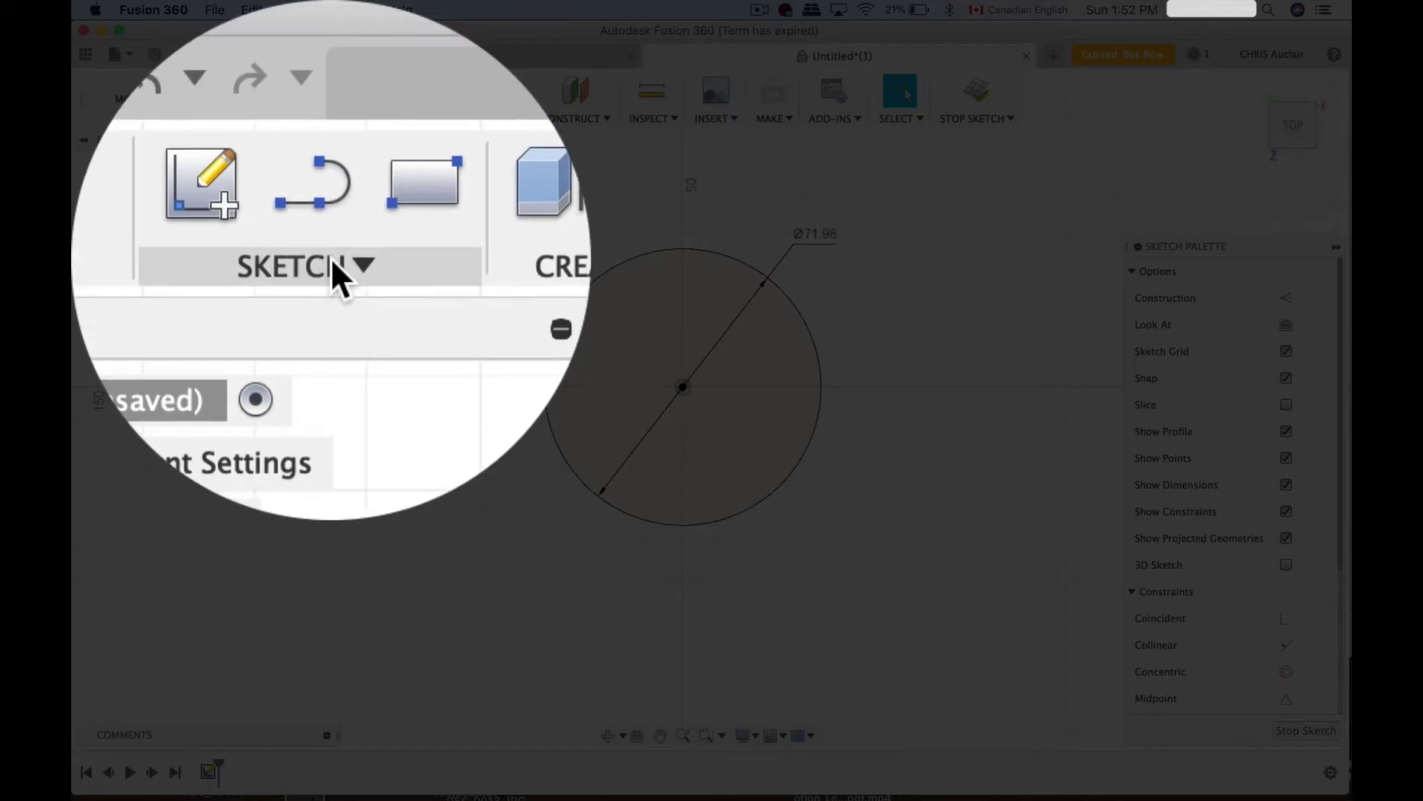
left_click(248, 119)
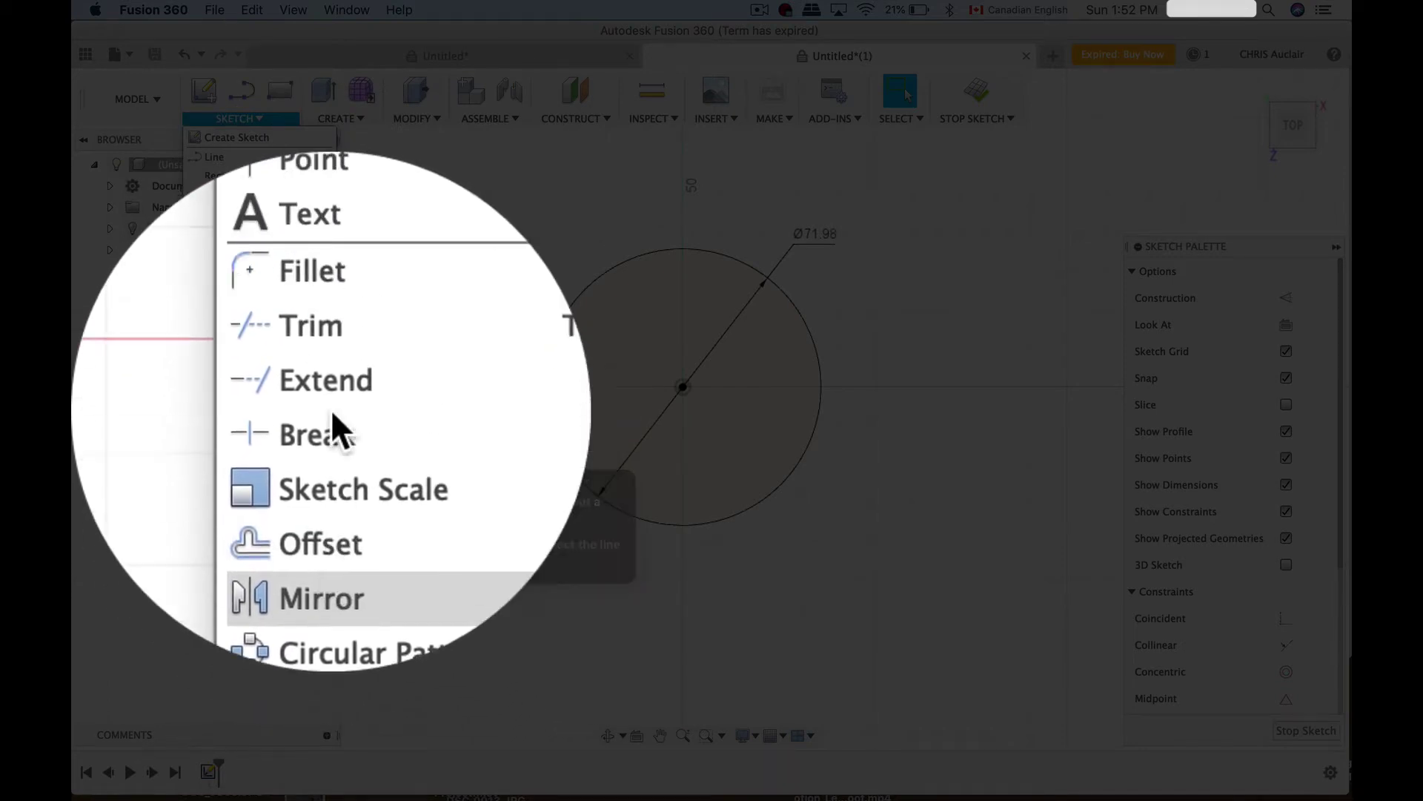
key("Escape")
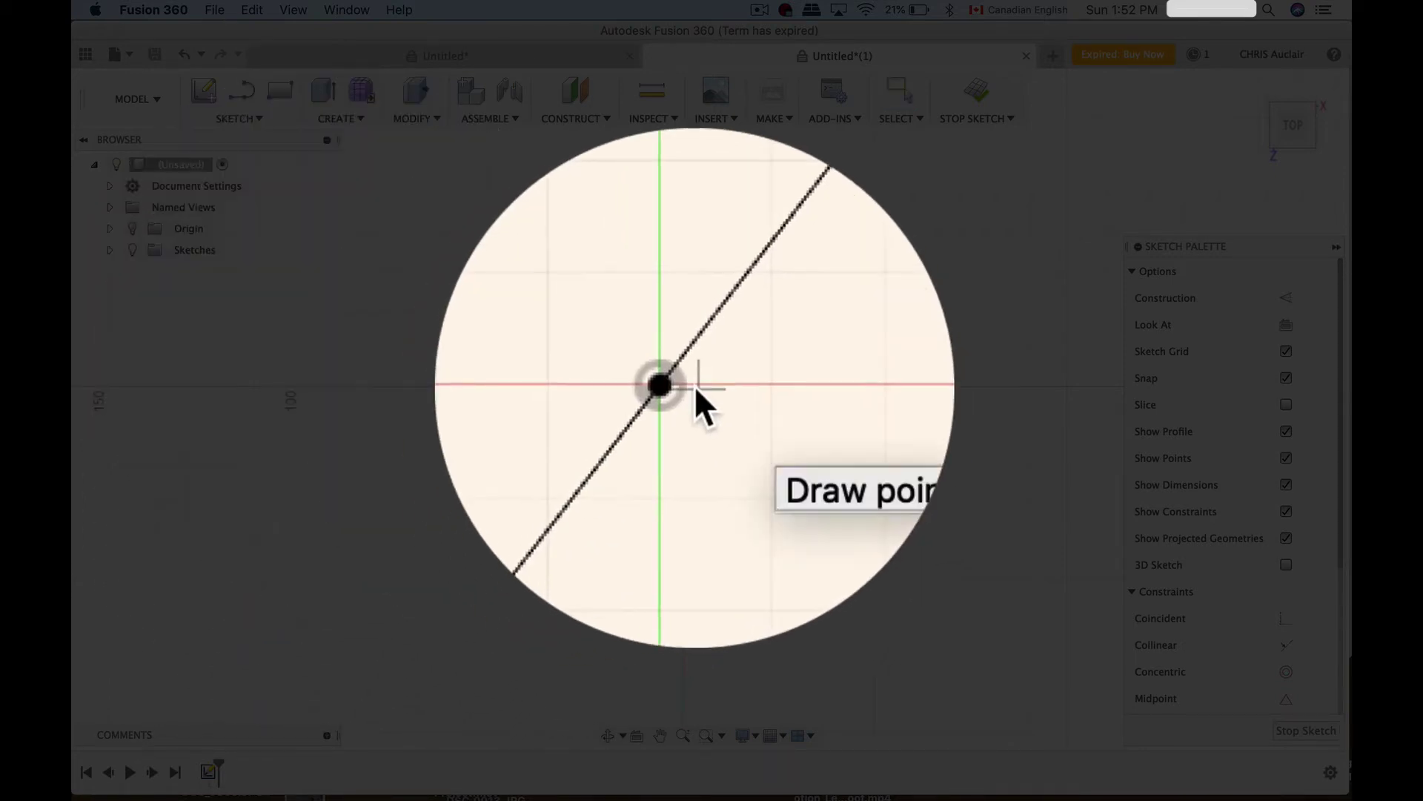
left_click(684, 385)
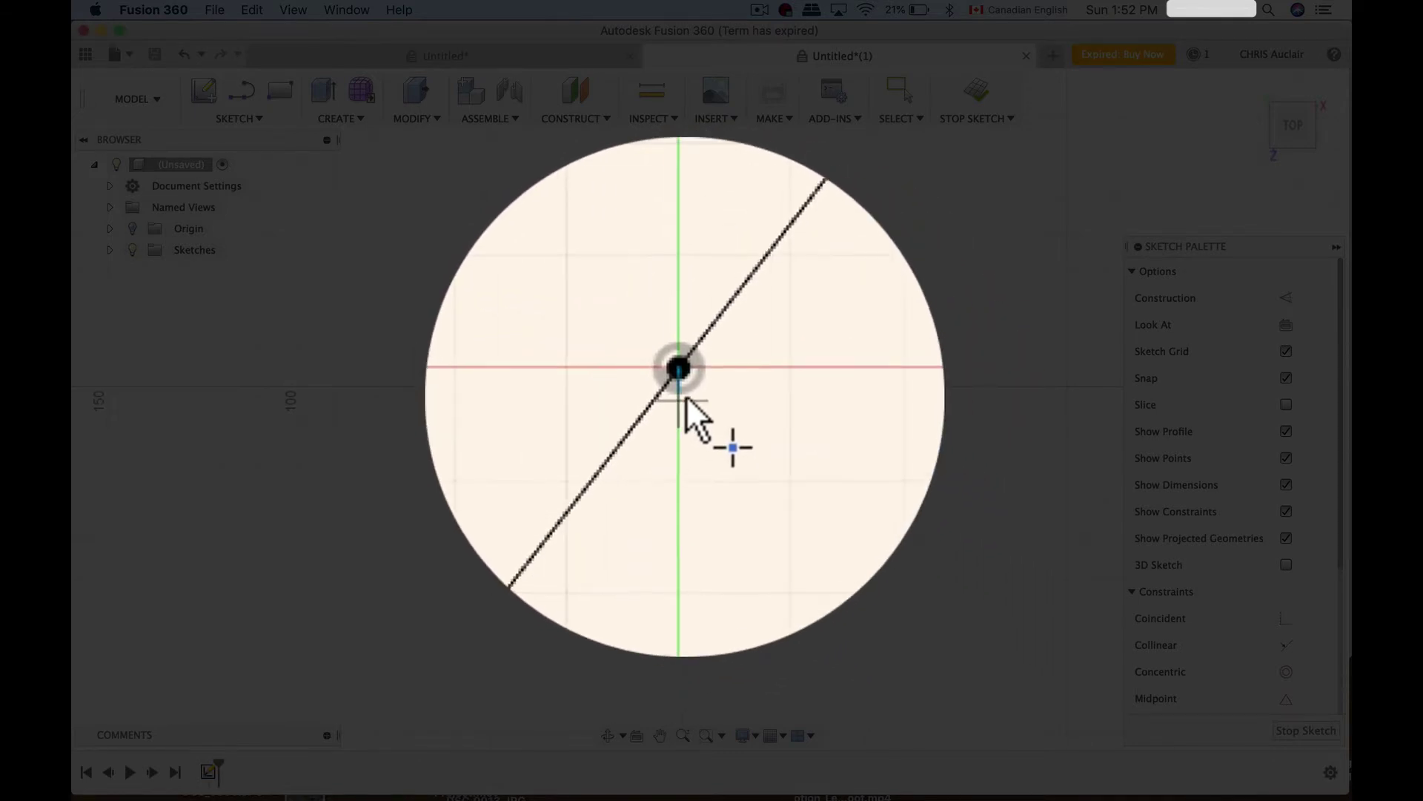
key("Escape")
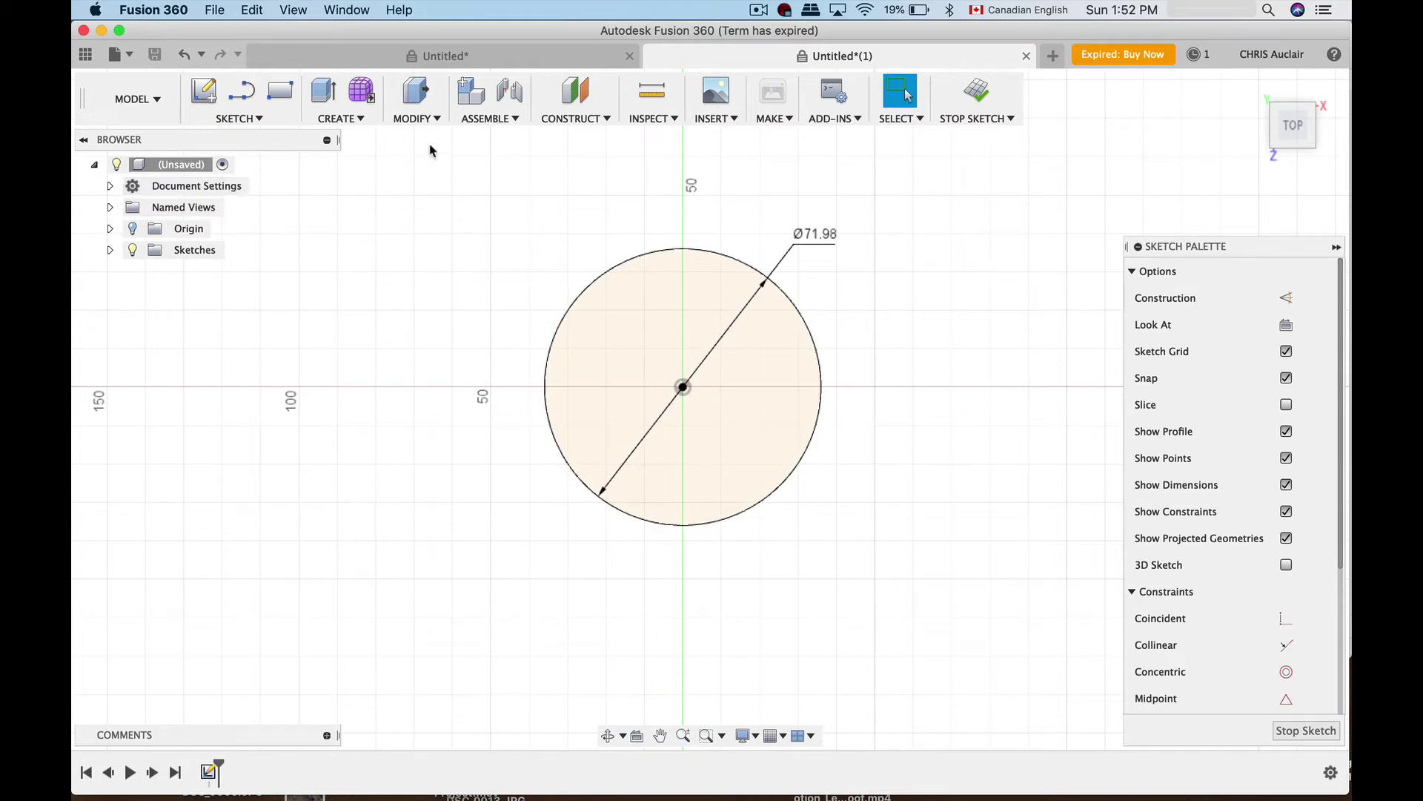
Step: Measure the distance between the spool's two outer side faces in the earlier design, and return to the fitting design
left_click(531, 55)
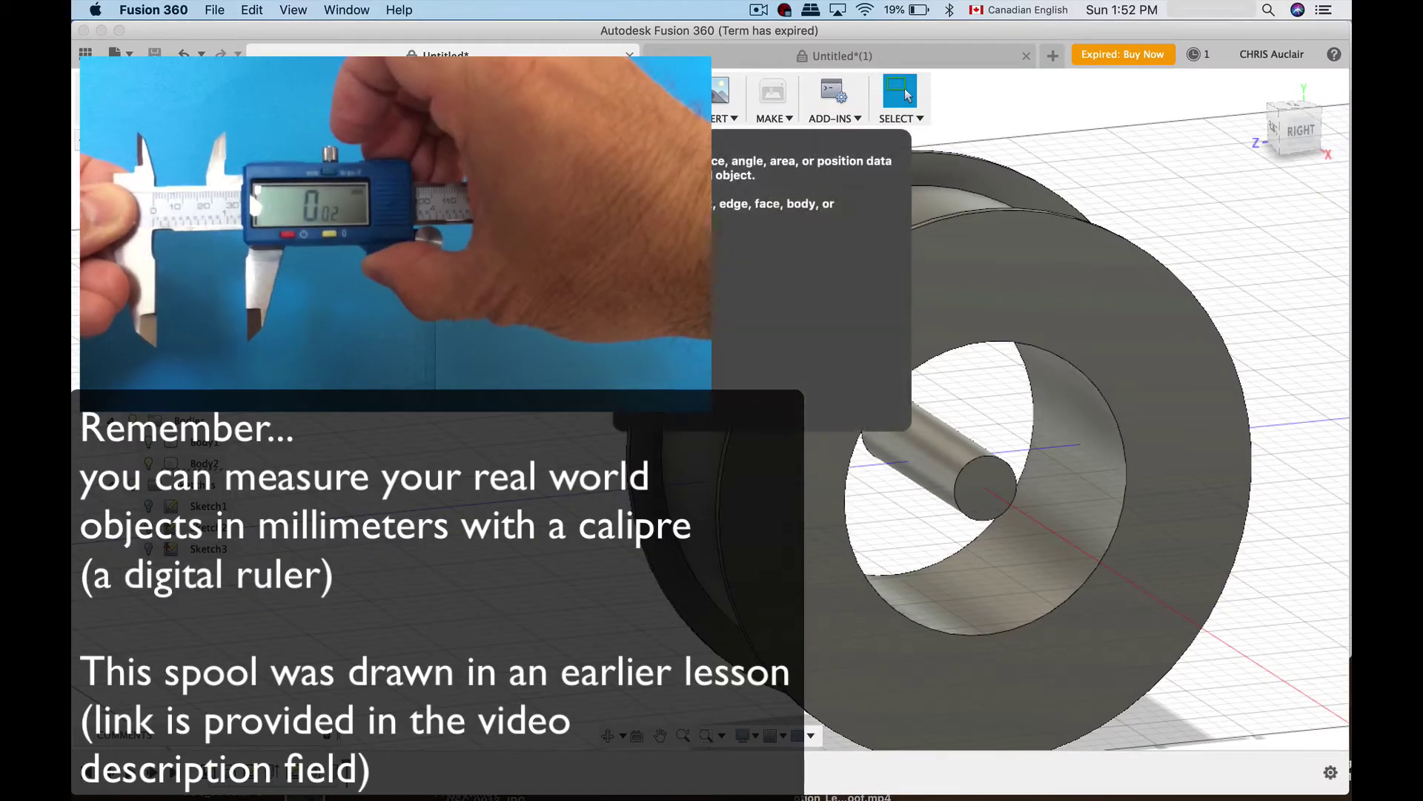
left_click(654, 92)
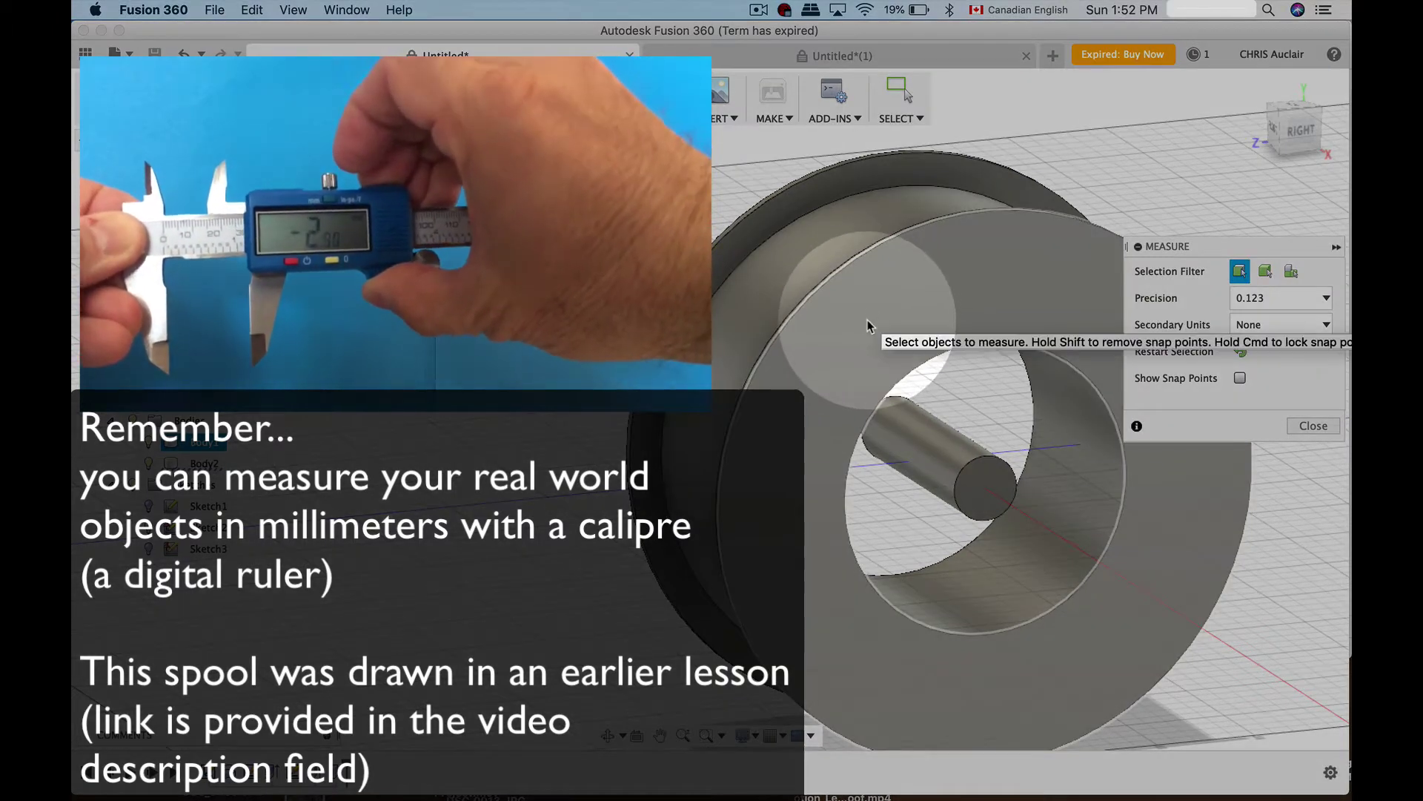
left_click(867, 319)
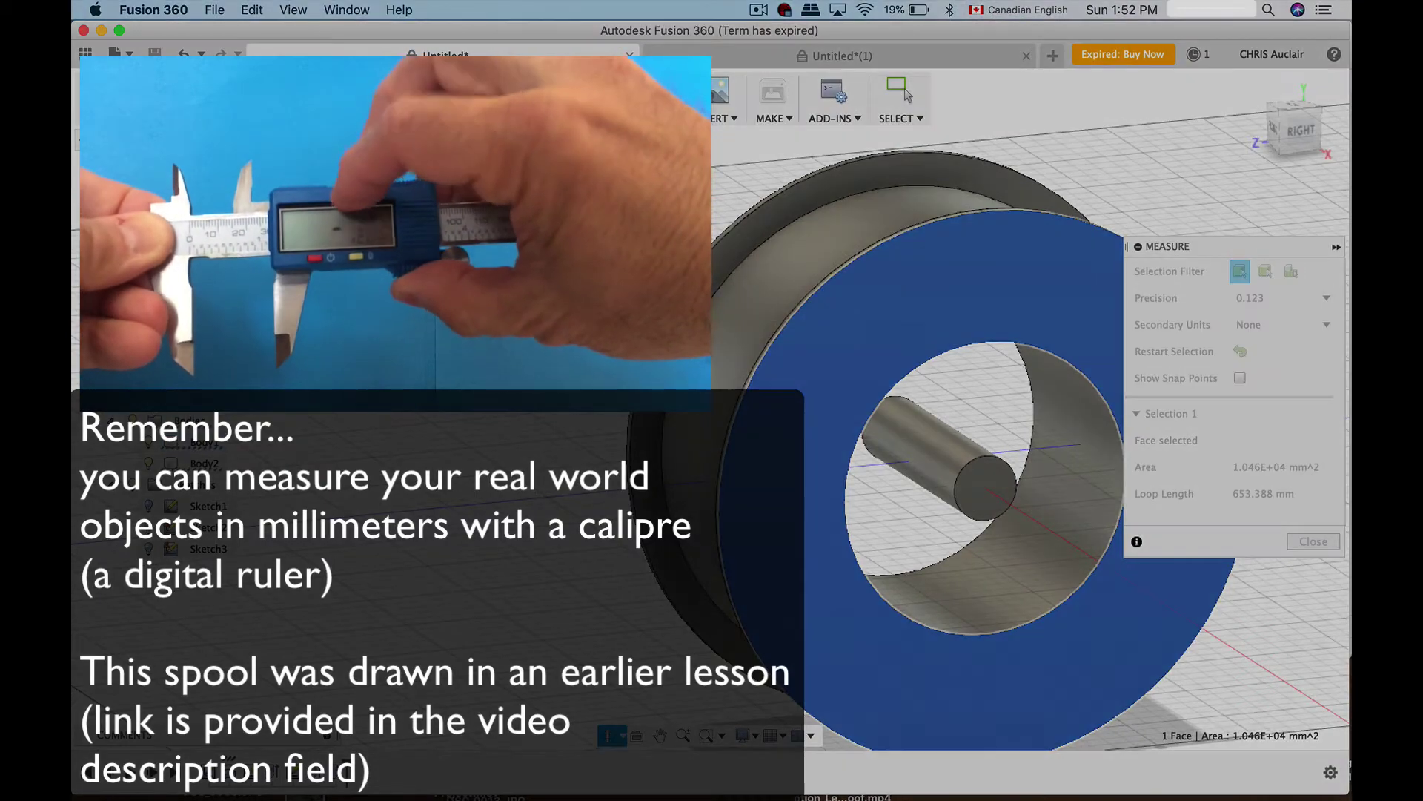
middle_click_drag(569, 297, 749, 308, "shift")
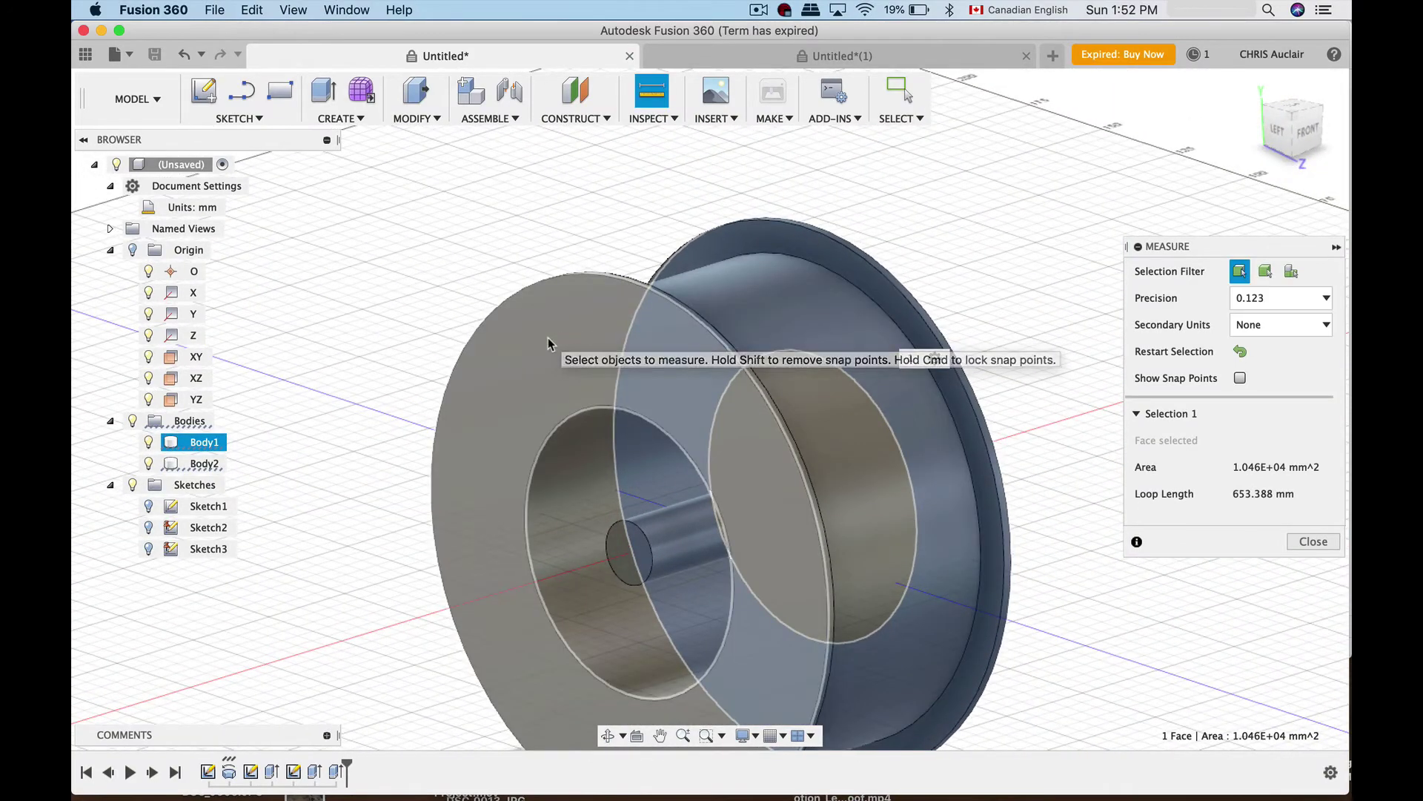
left_click(549, 343)
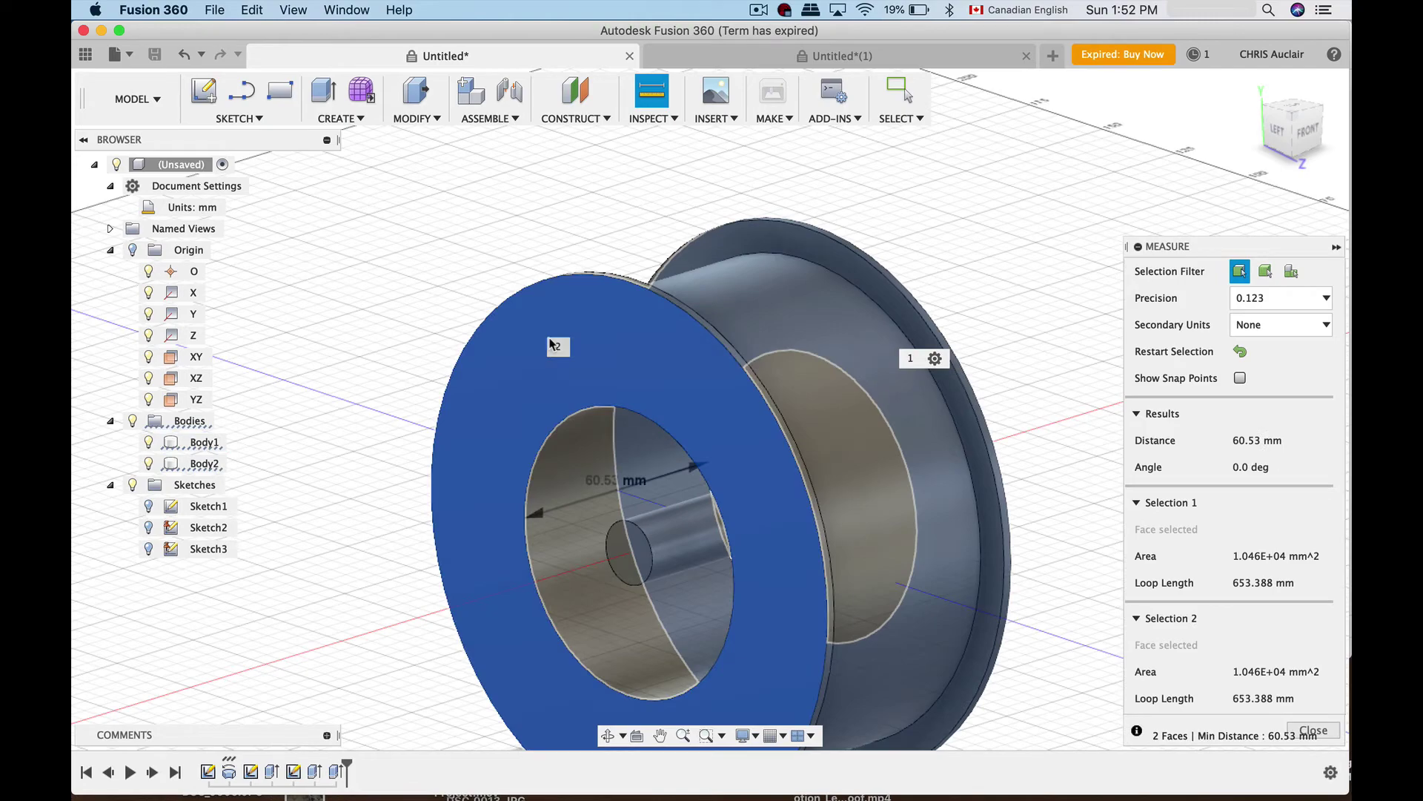
middle_click_drag(550, 343, 486, 343, "shift")
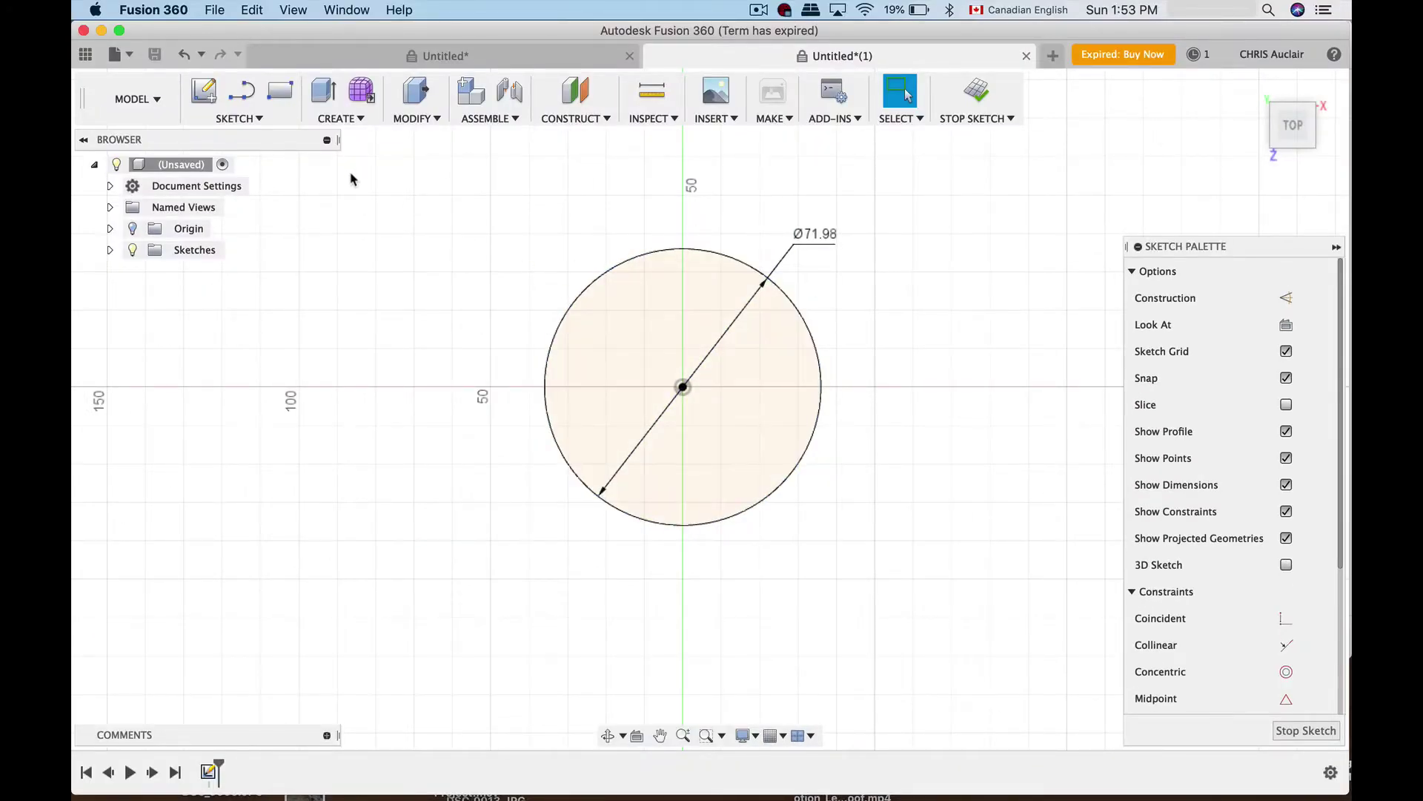
Step: Extrude the circle profile upward 60.53 mm into a solid cylinder
left_click(341, 119)
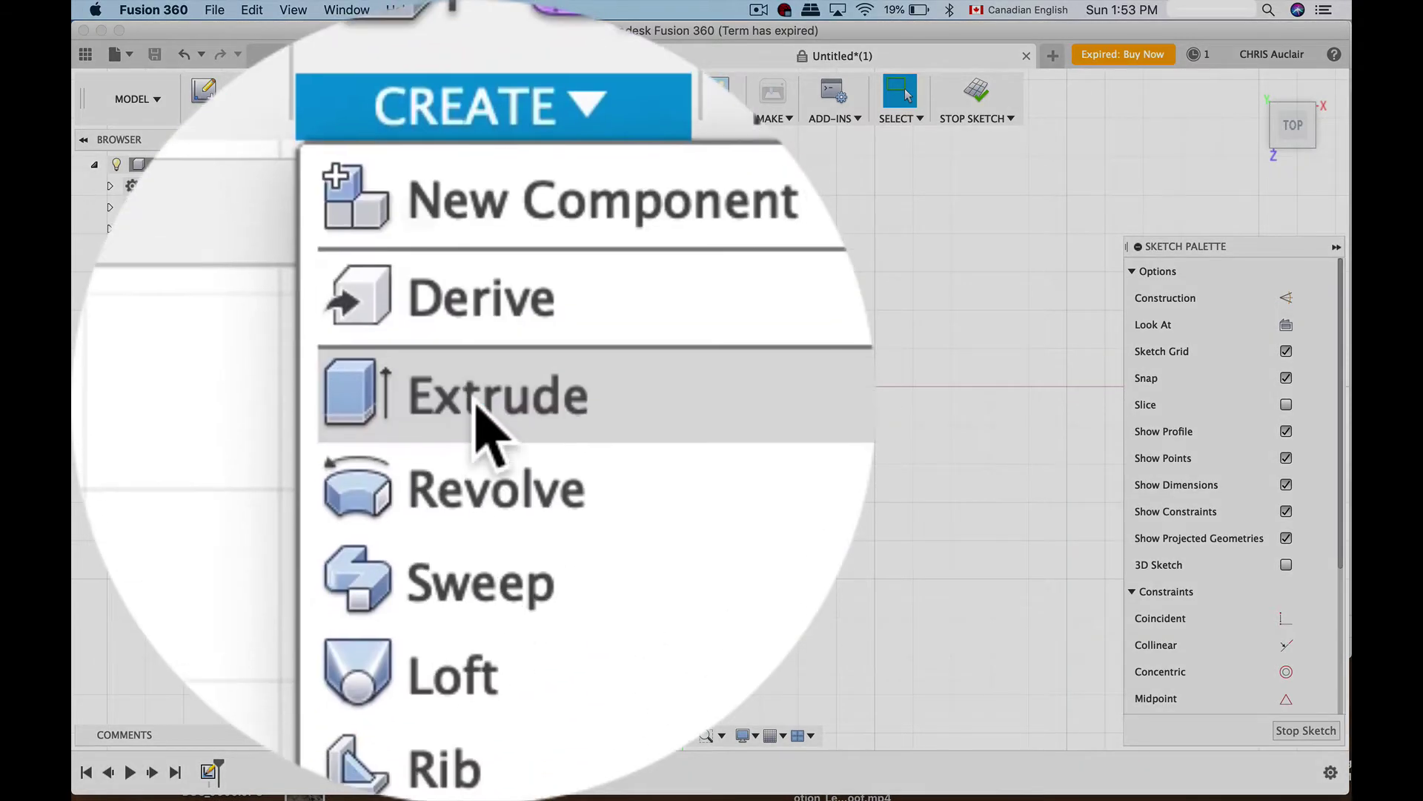
left_click(331, 187)
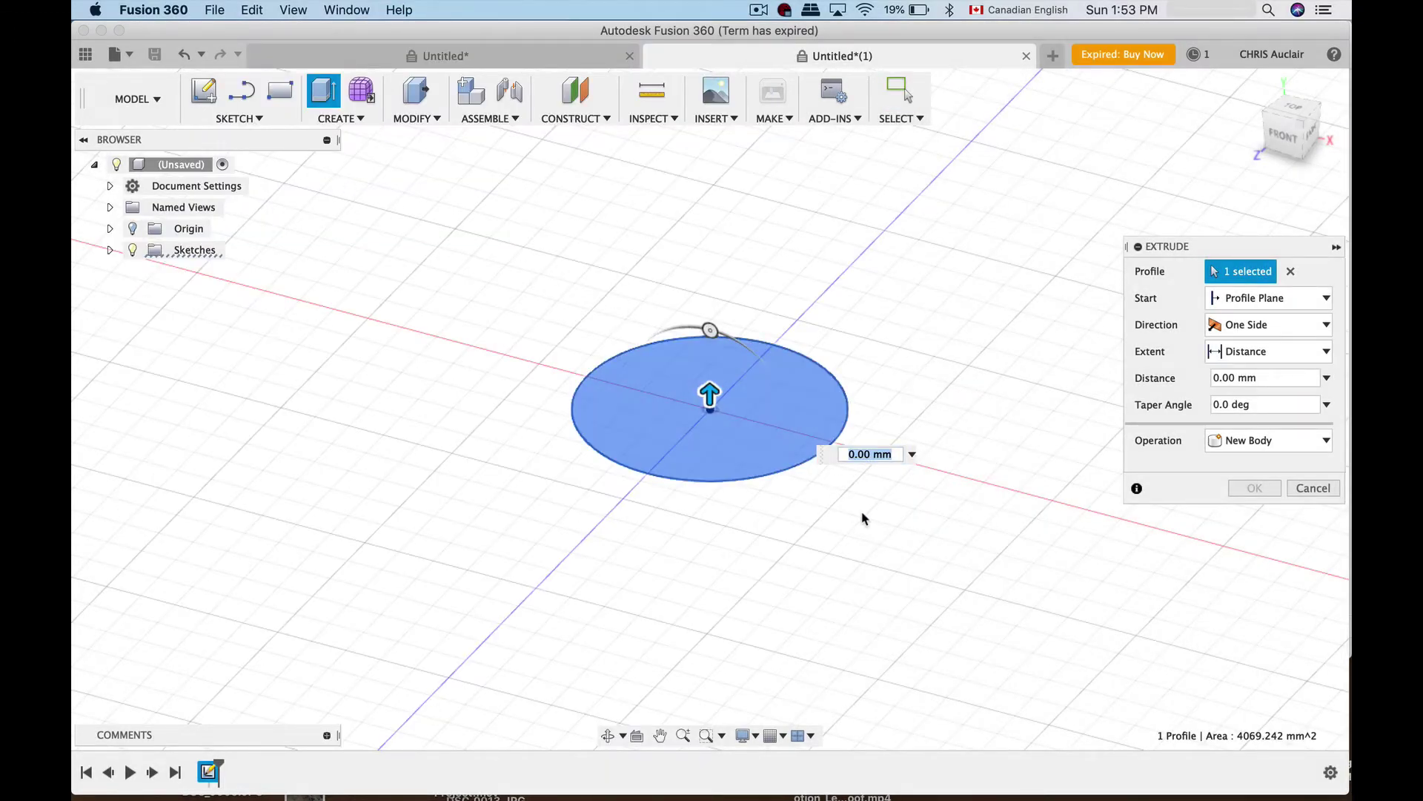
type("60.")
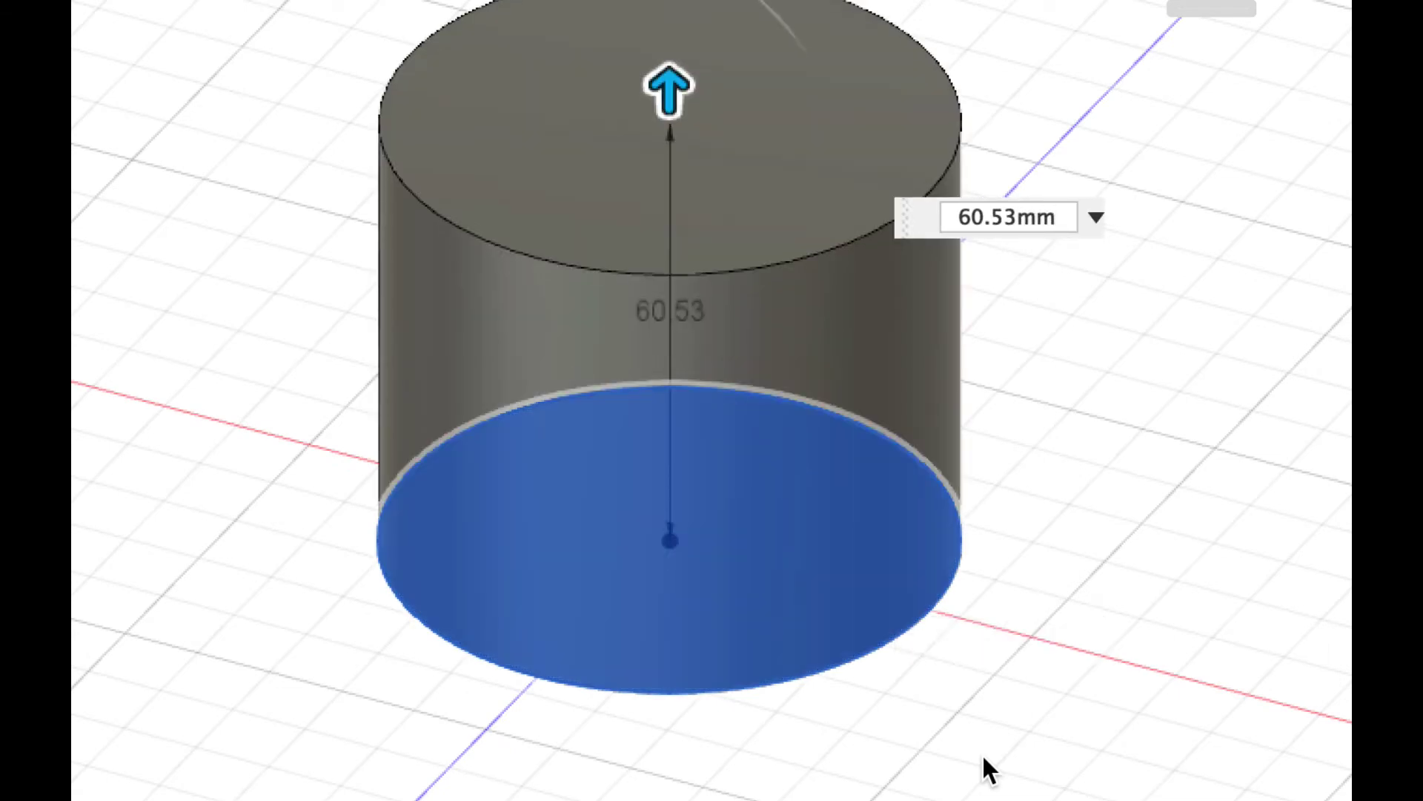
key("Return")
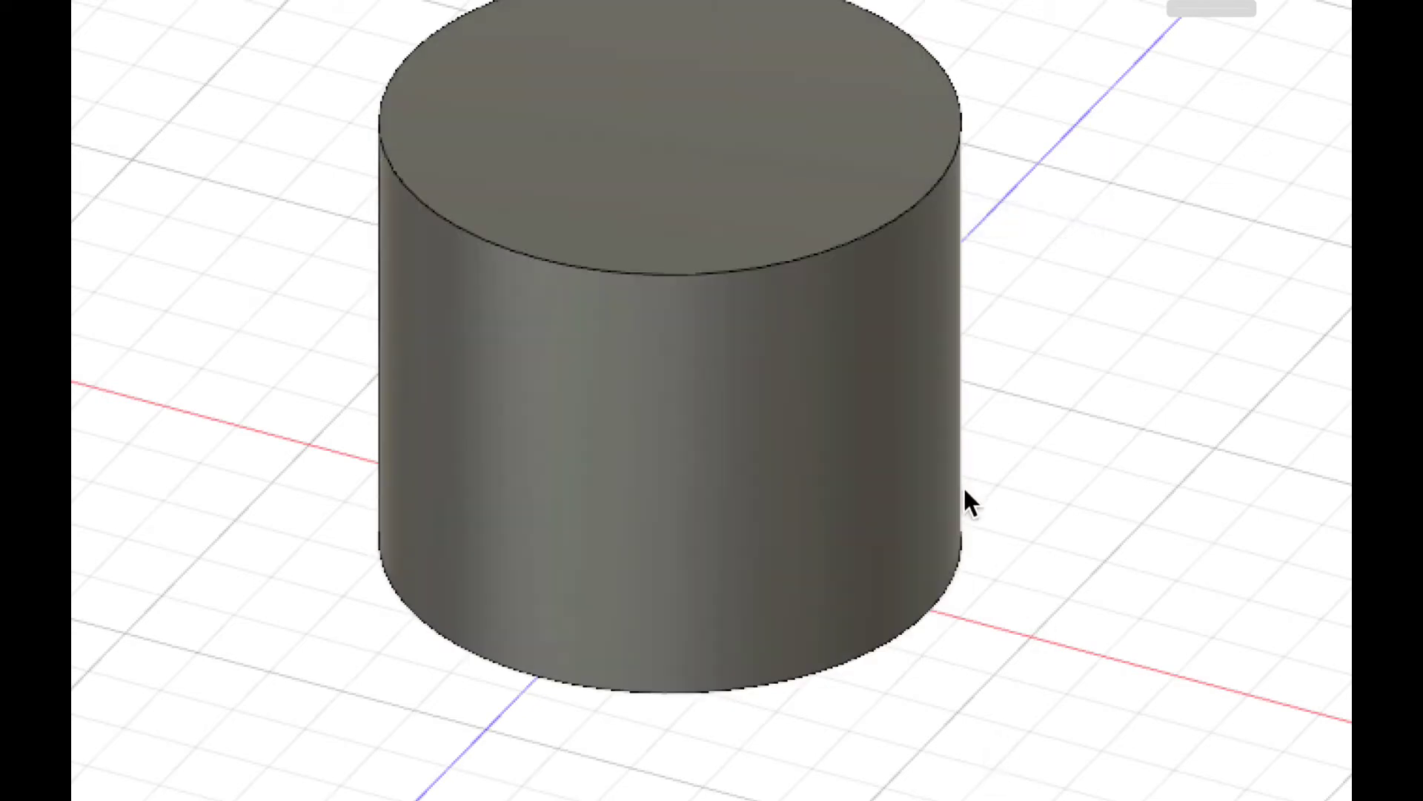
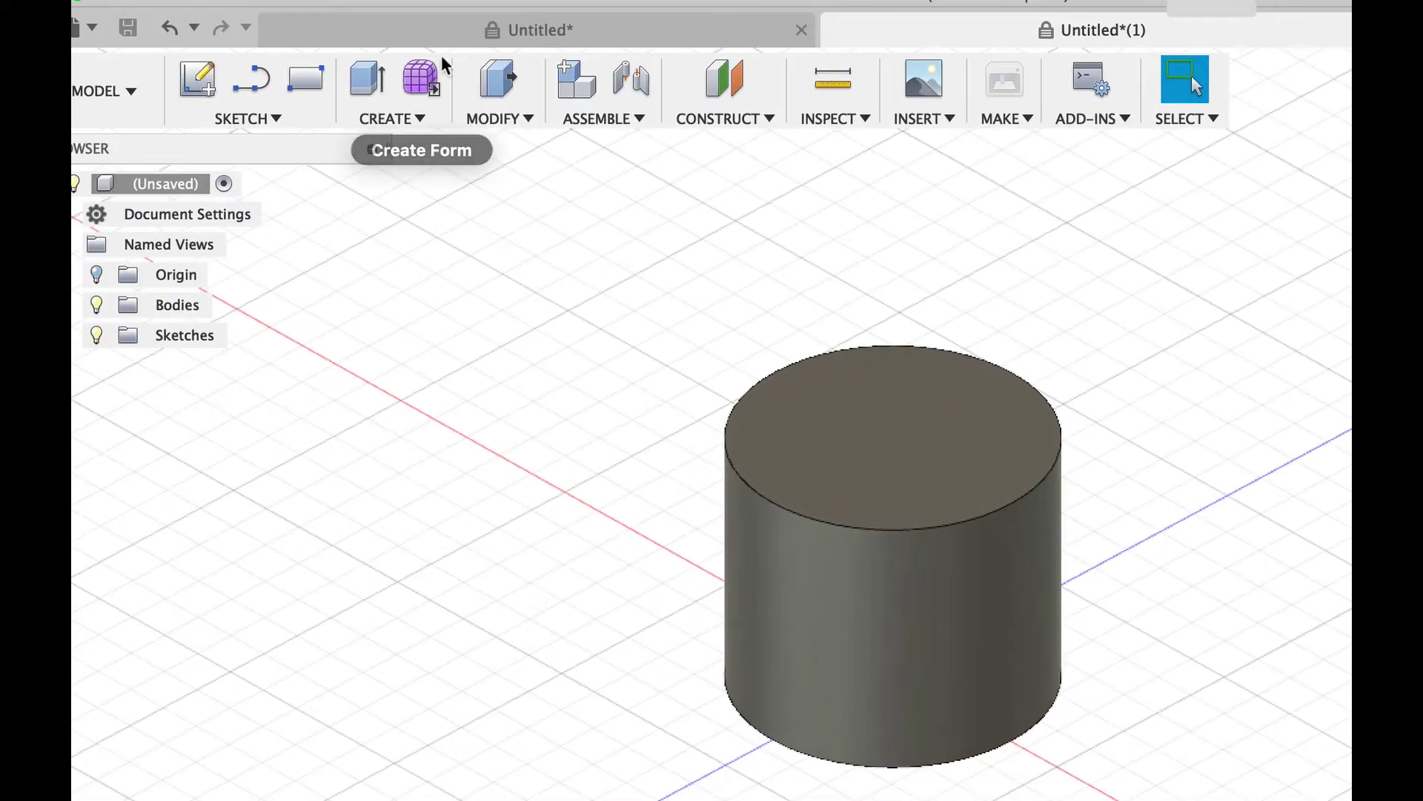
Step: Measure the diameter of the bar's end edge in the earlier spool design, and return to the fitting design
left_click(538, 33)
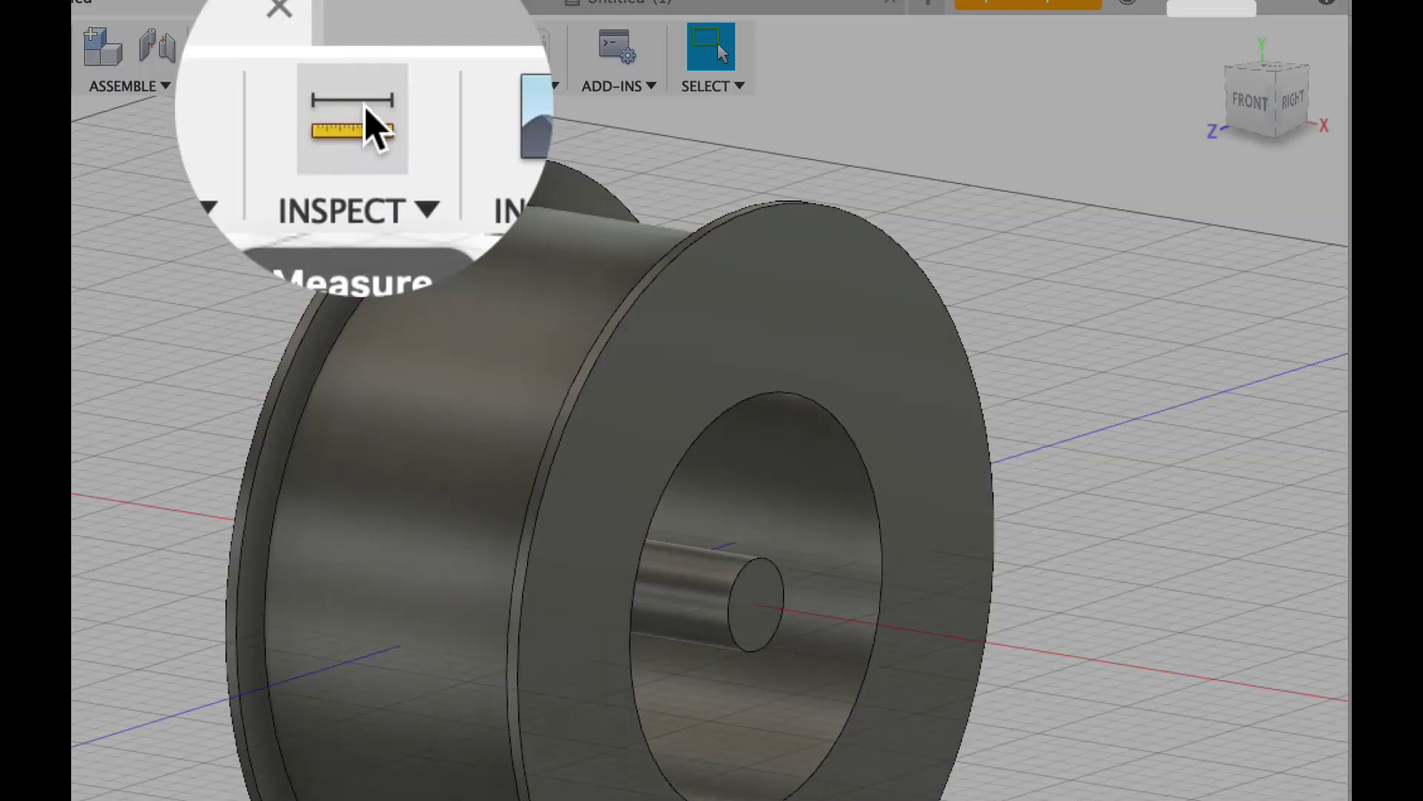
left_click(611, 65)
scroll(745, 582, "up", 4)
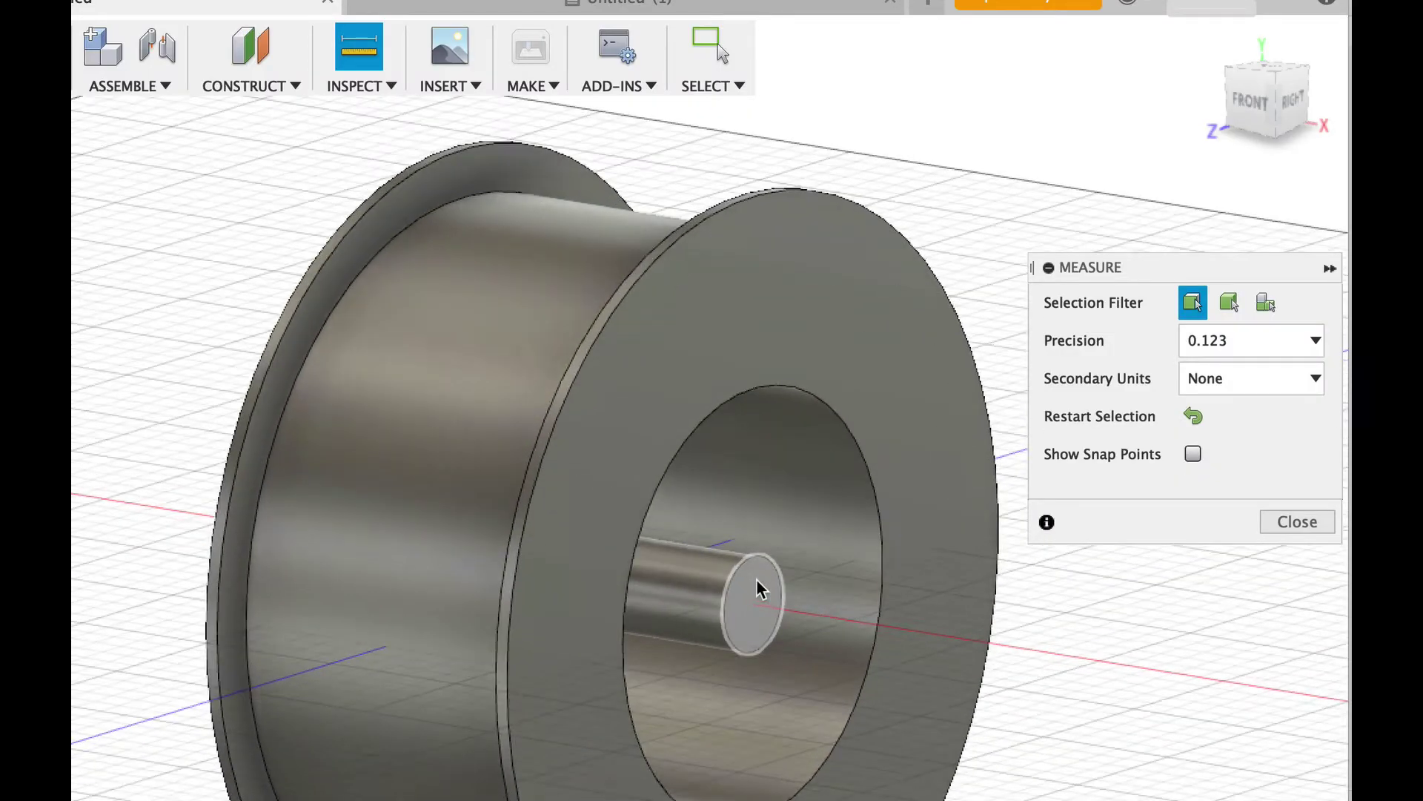
left_click(746, 560)
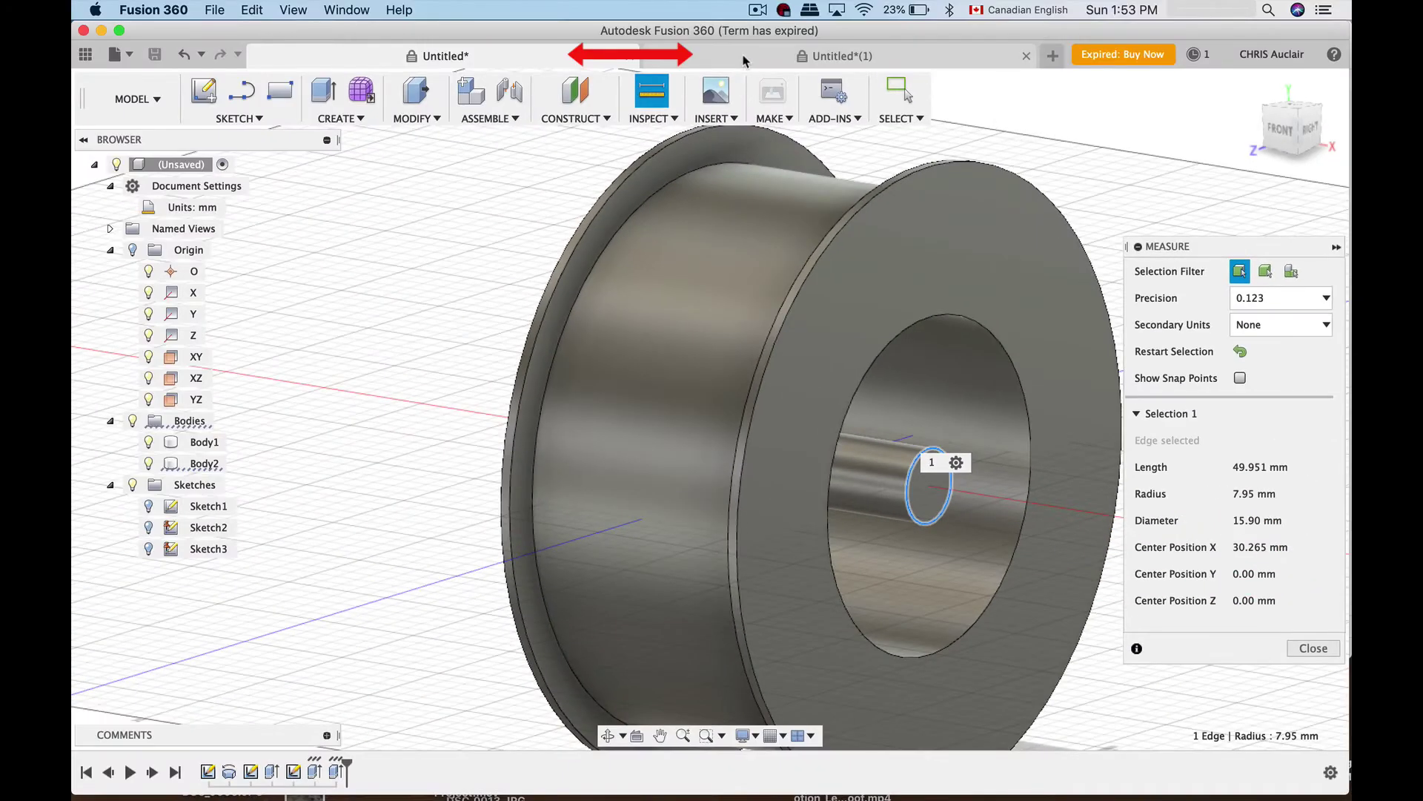
left_click(748, 57)
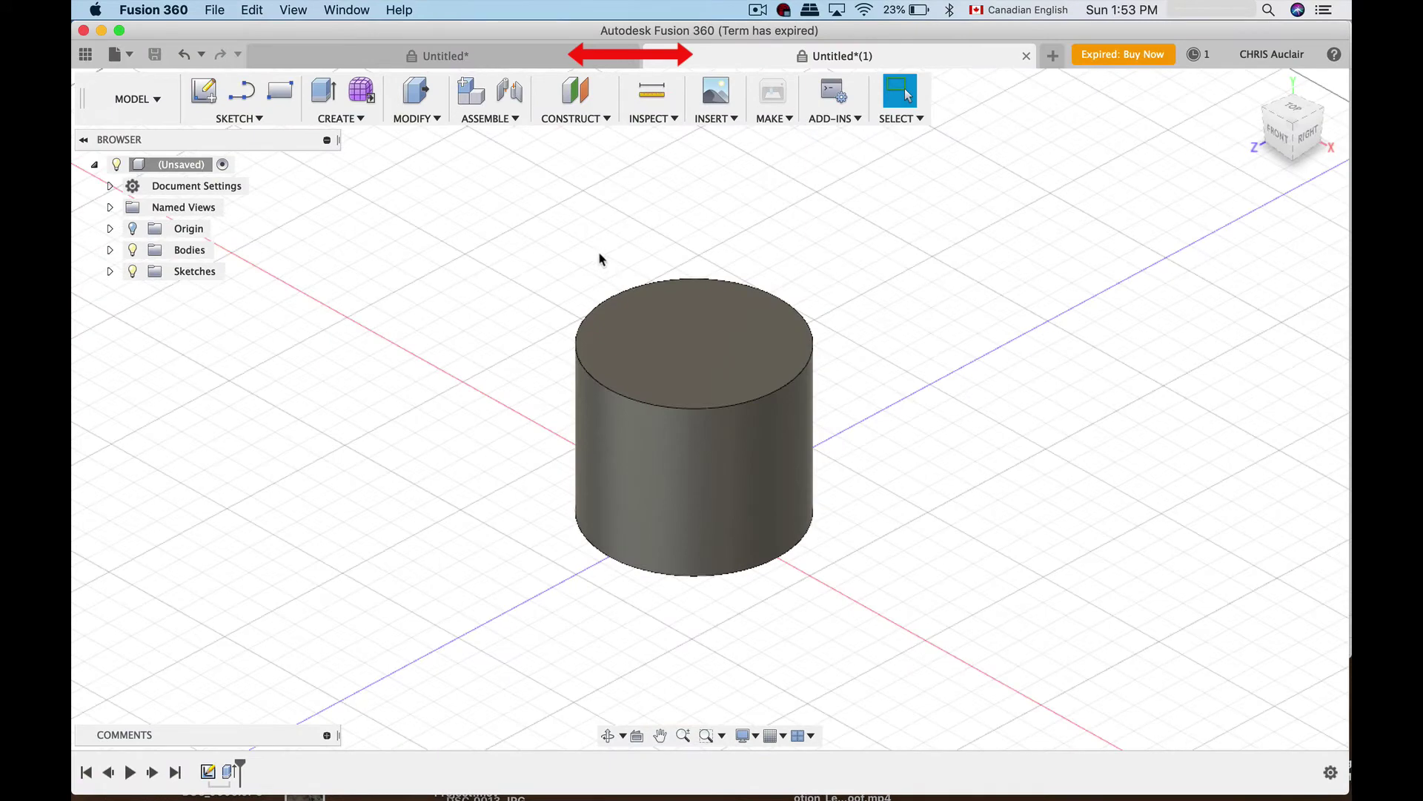
Step: View the cylinder from the bottom and temporarily show its base circle sketch to check the centre point
left_click_drag(578, 251, 654, 280)
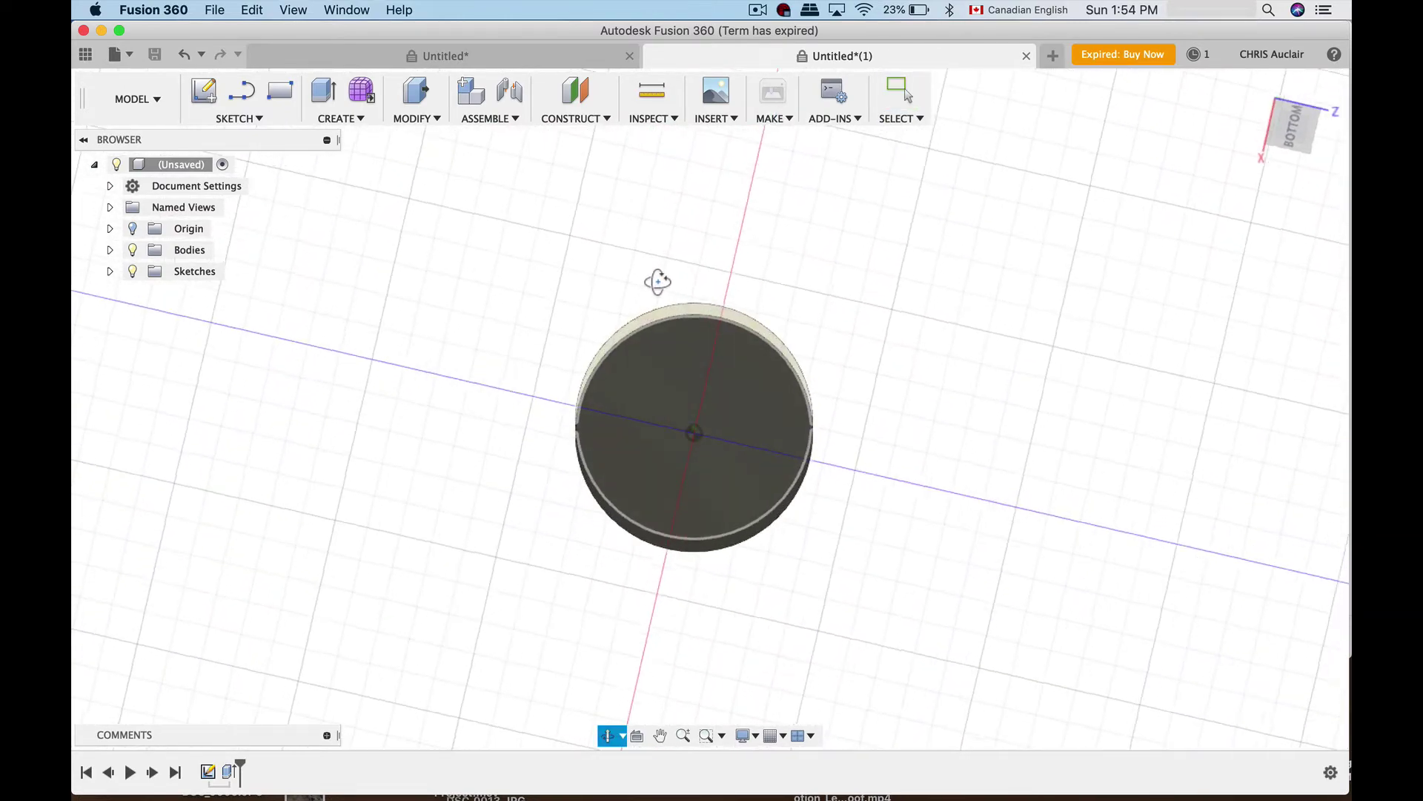
key("Escape")
left_click(1232, 132)
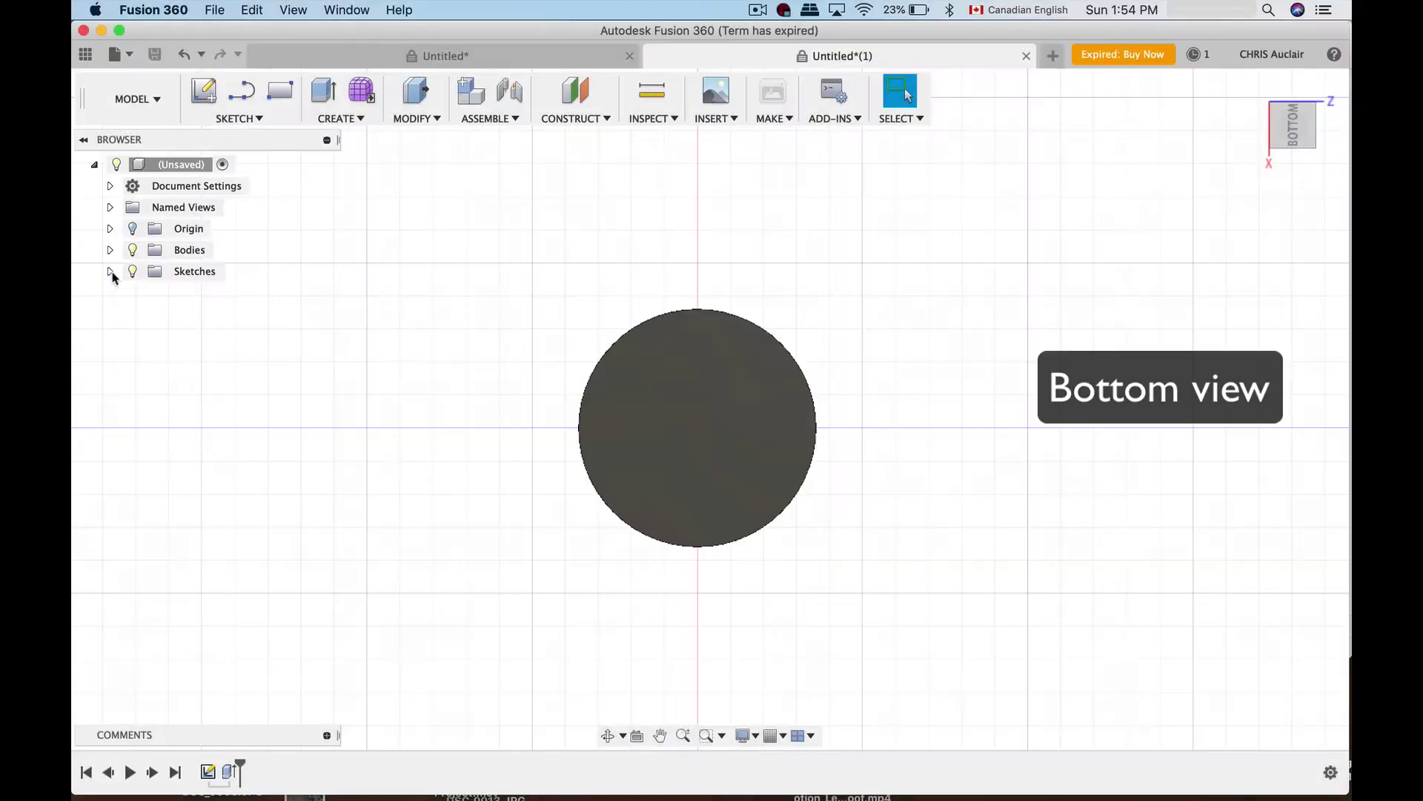
left_click(110, 271)
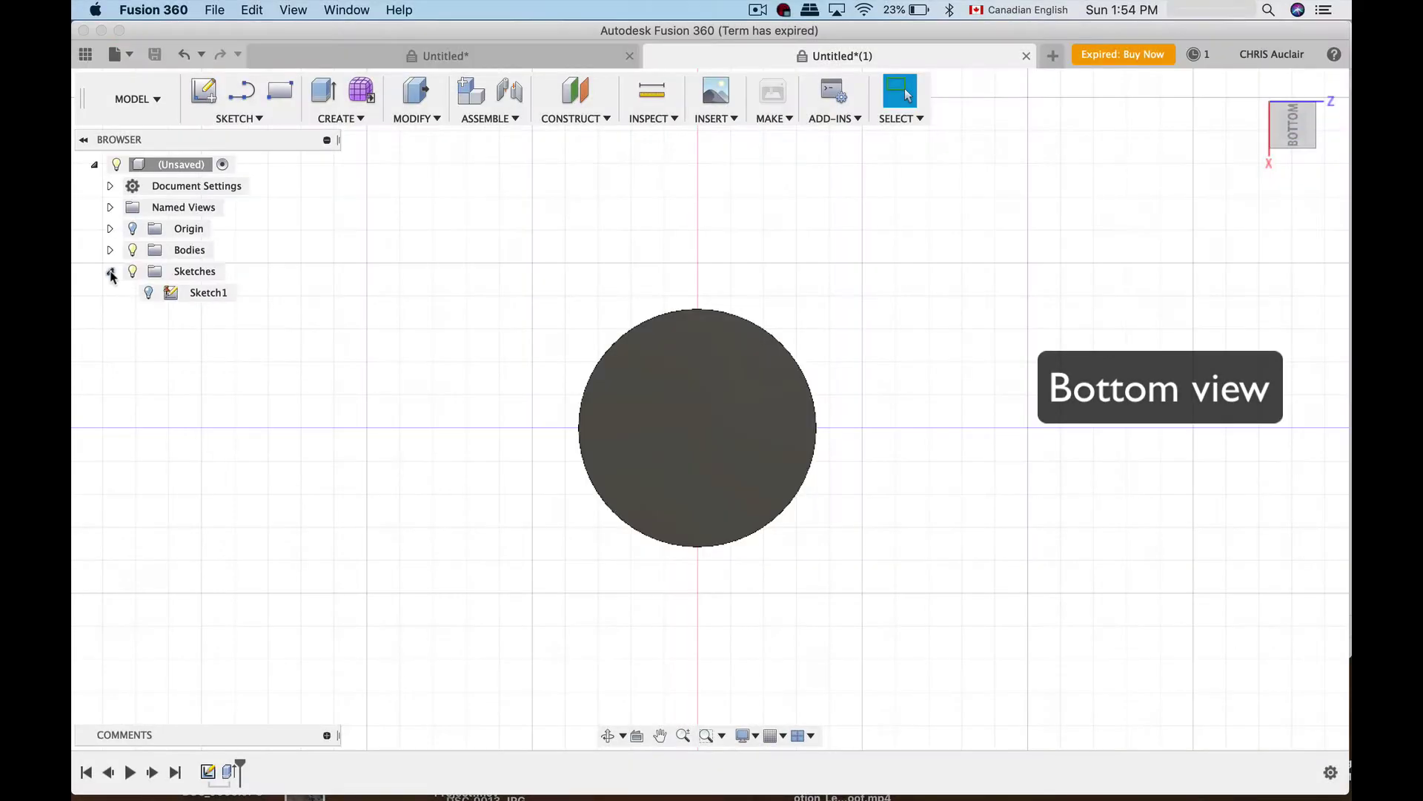
left_click(175, 298)
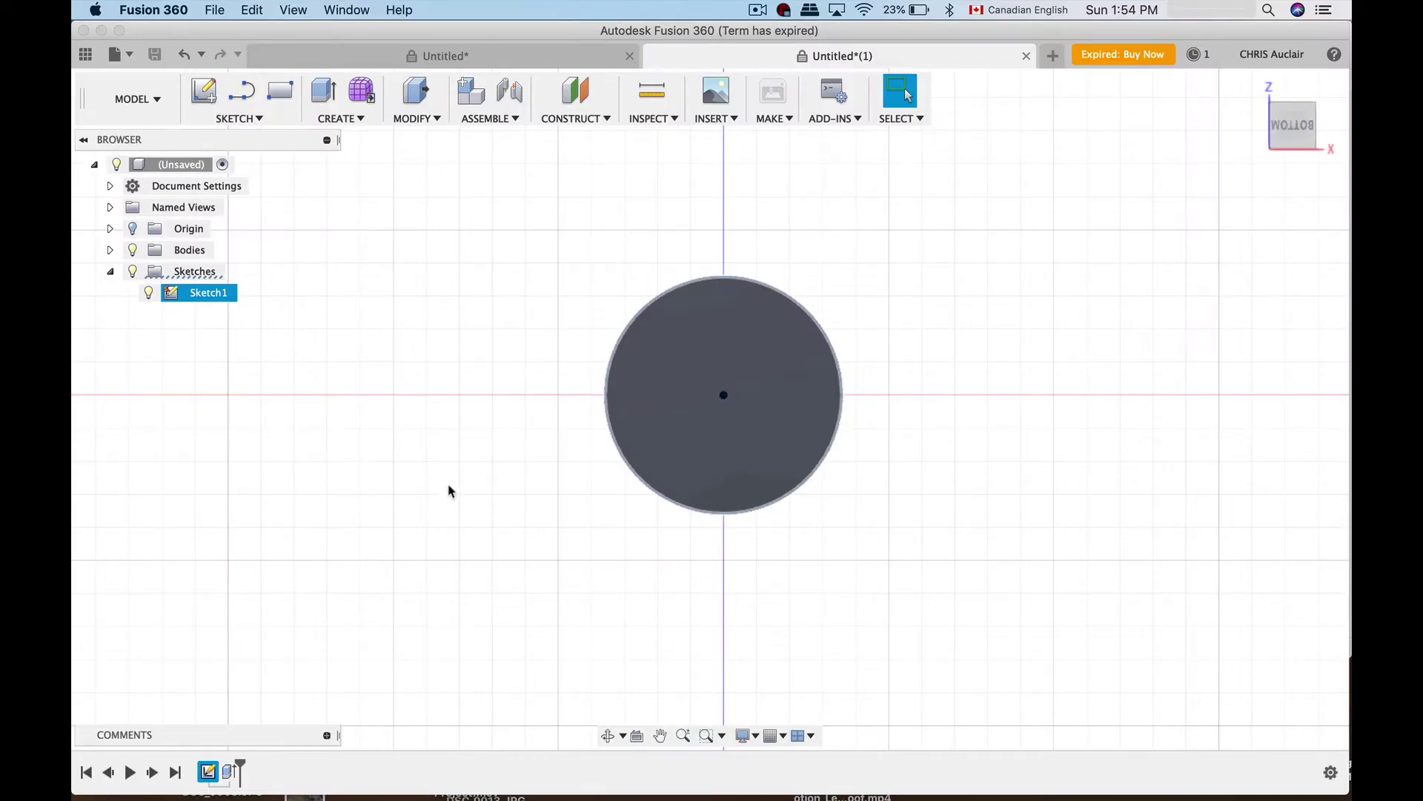
left_click(527, 441)
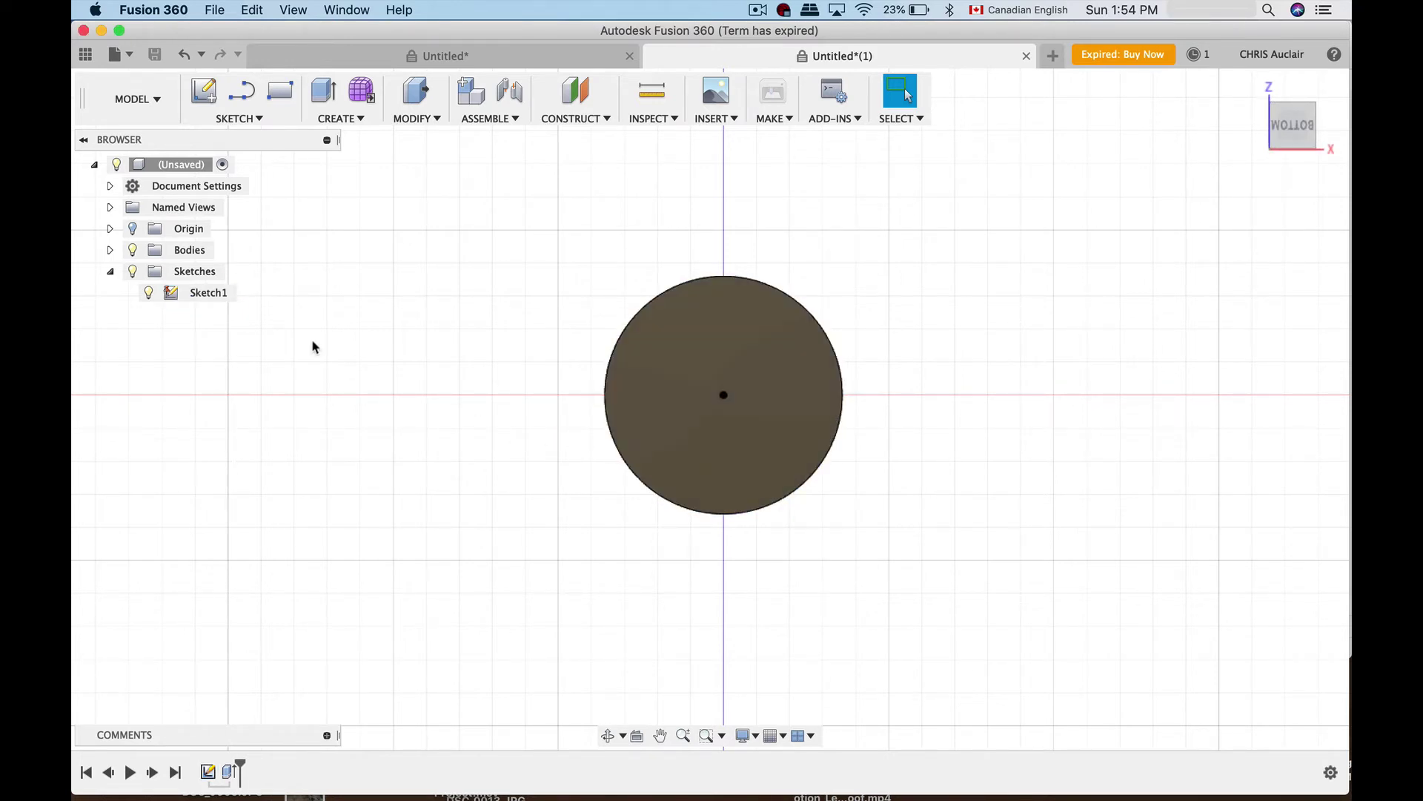
left_click(148, 296)
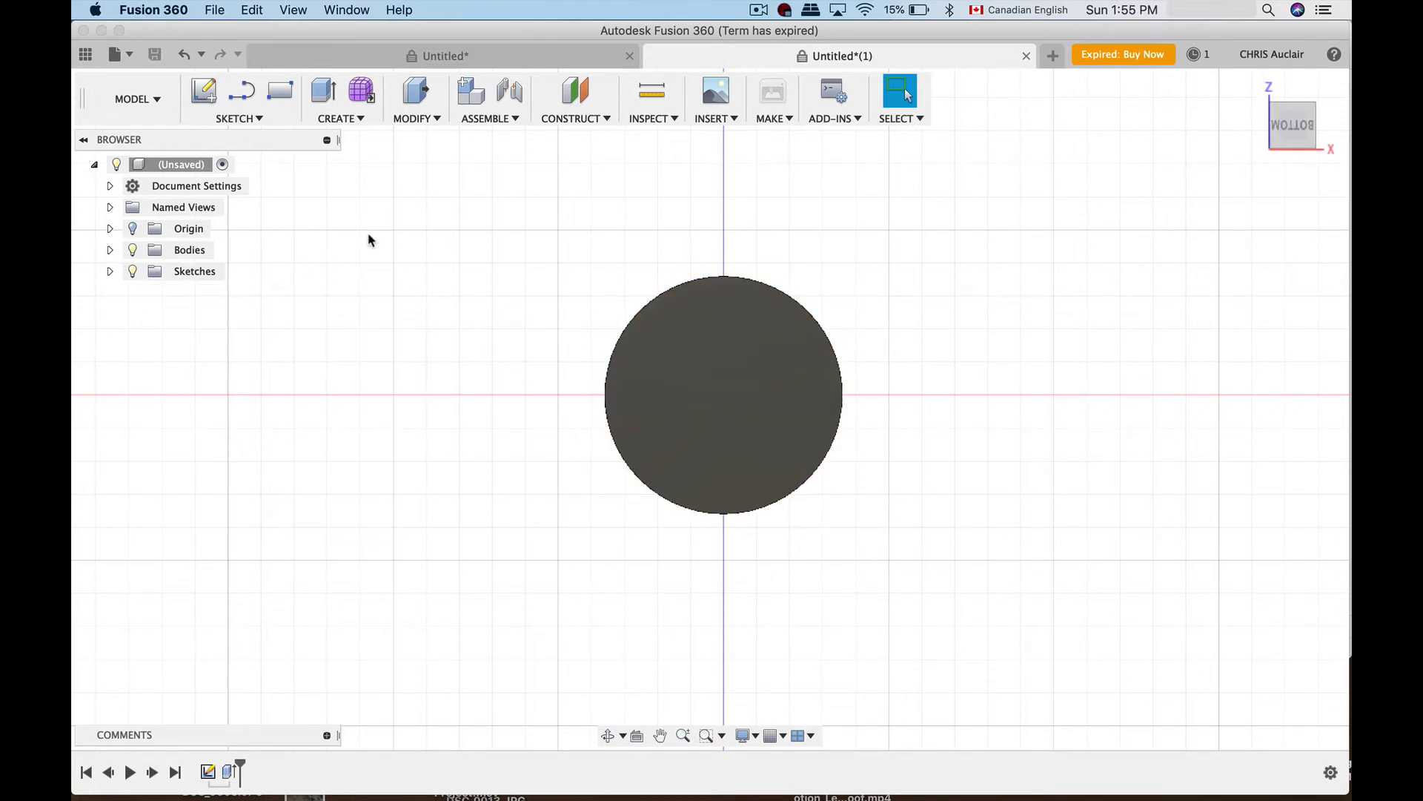
middle_click_drag(384, 294, 304, 383, "shift")
left_click_drag(304, 383, 383, 293)
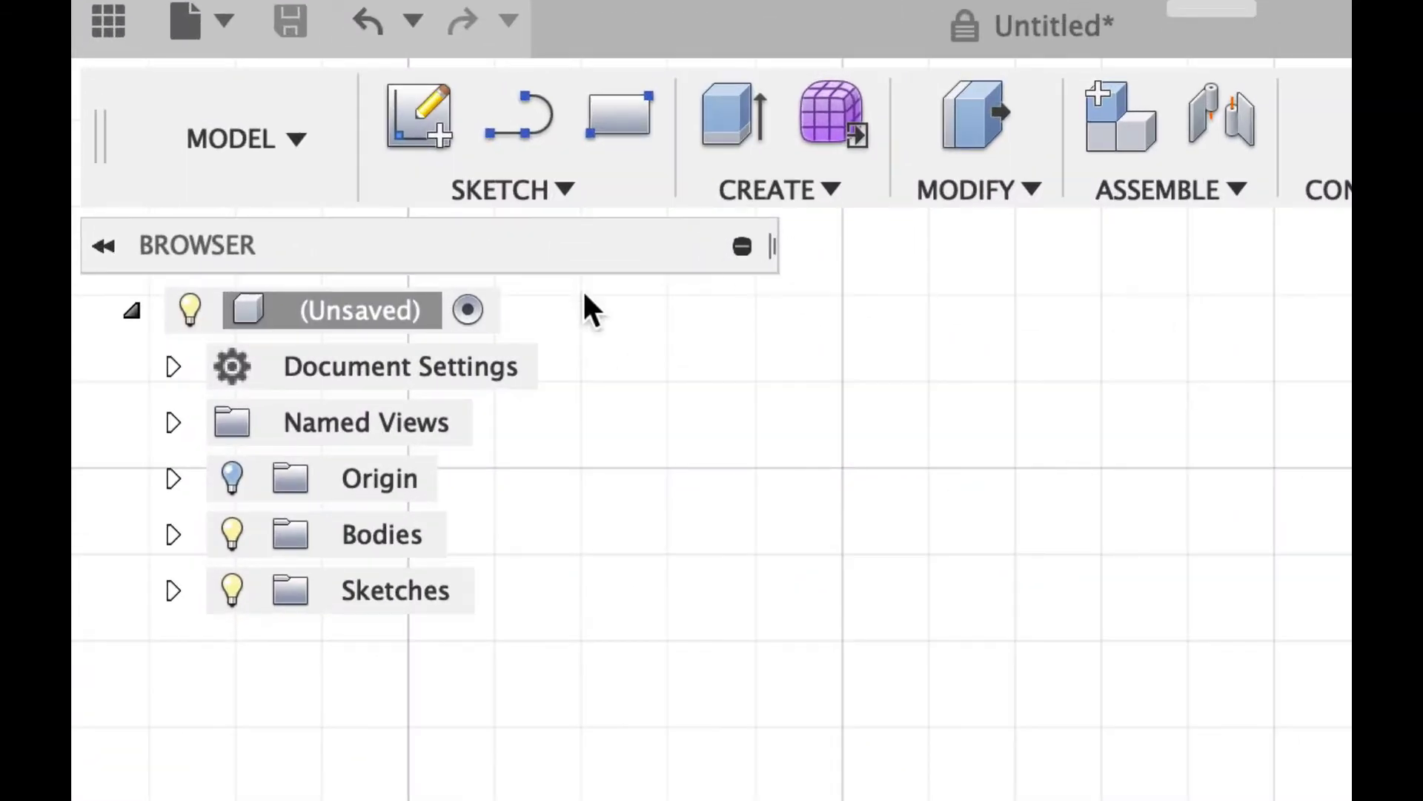
Step: Start a new sketch on the top face of the cylinder
left_click(430, 143)
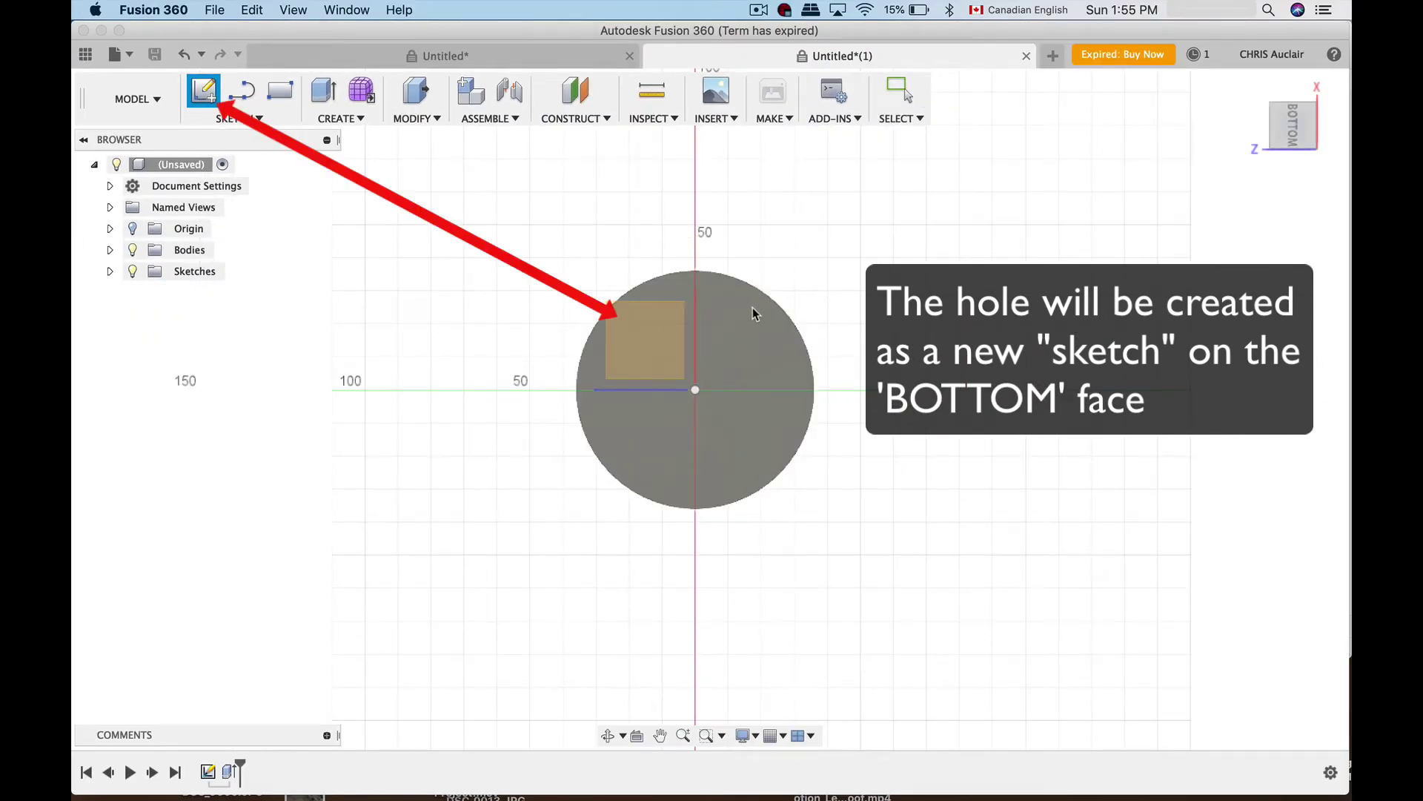
left_click(753, 307)
middle_click_drag(801, 298, 708, 314, "shift")
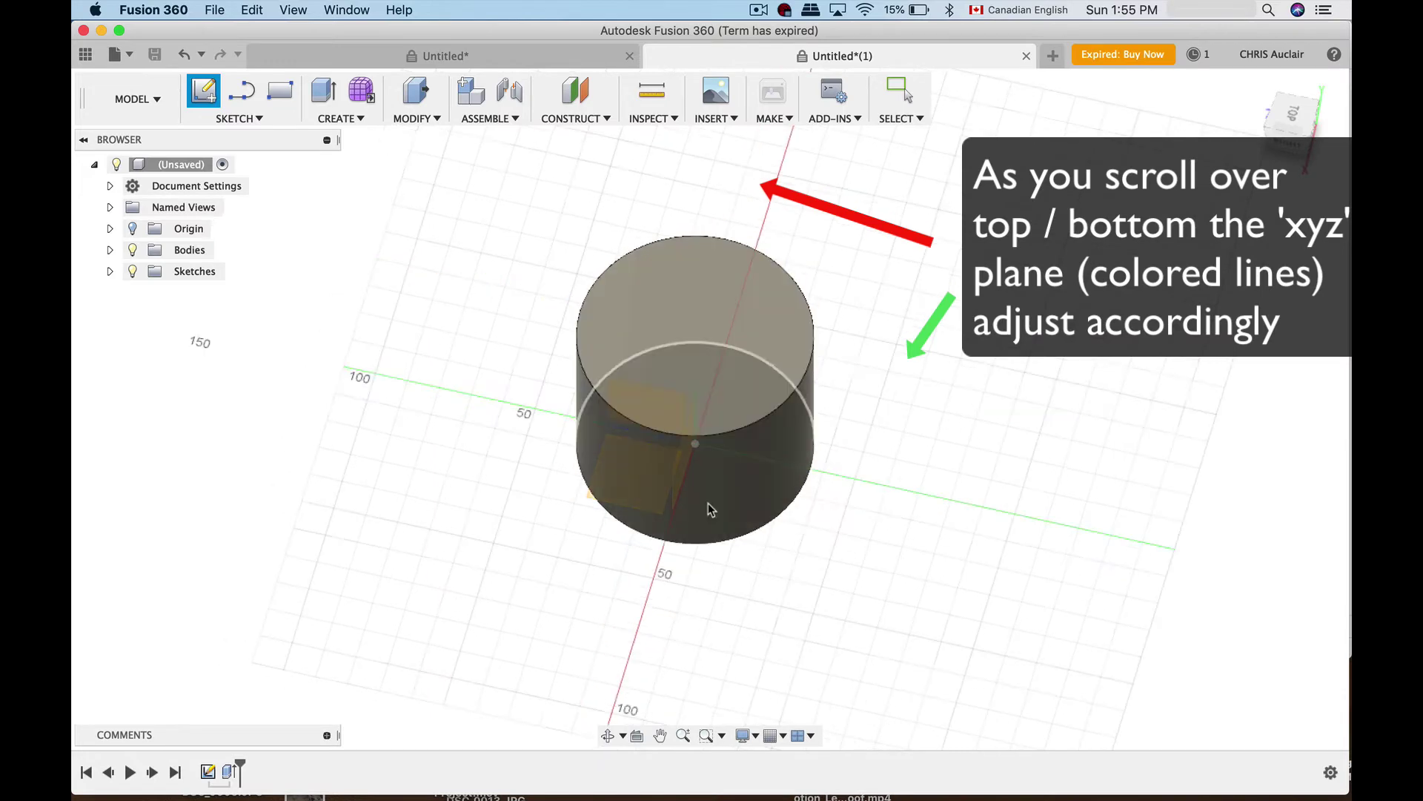
left_click(699, 359)
left_click(744, 425)
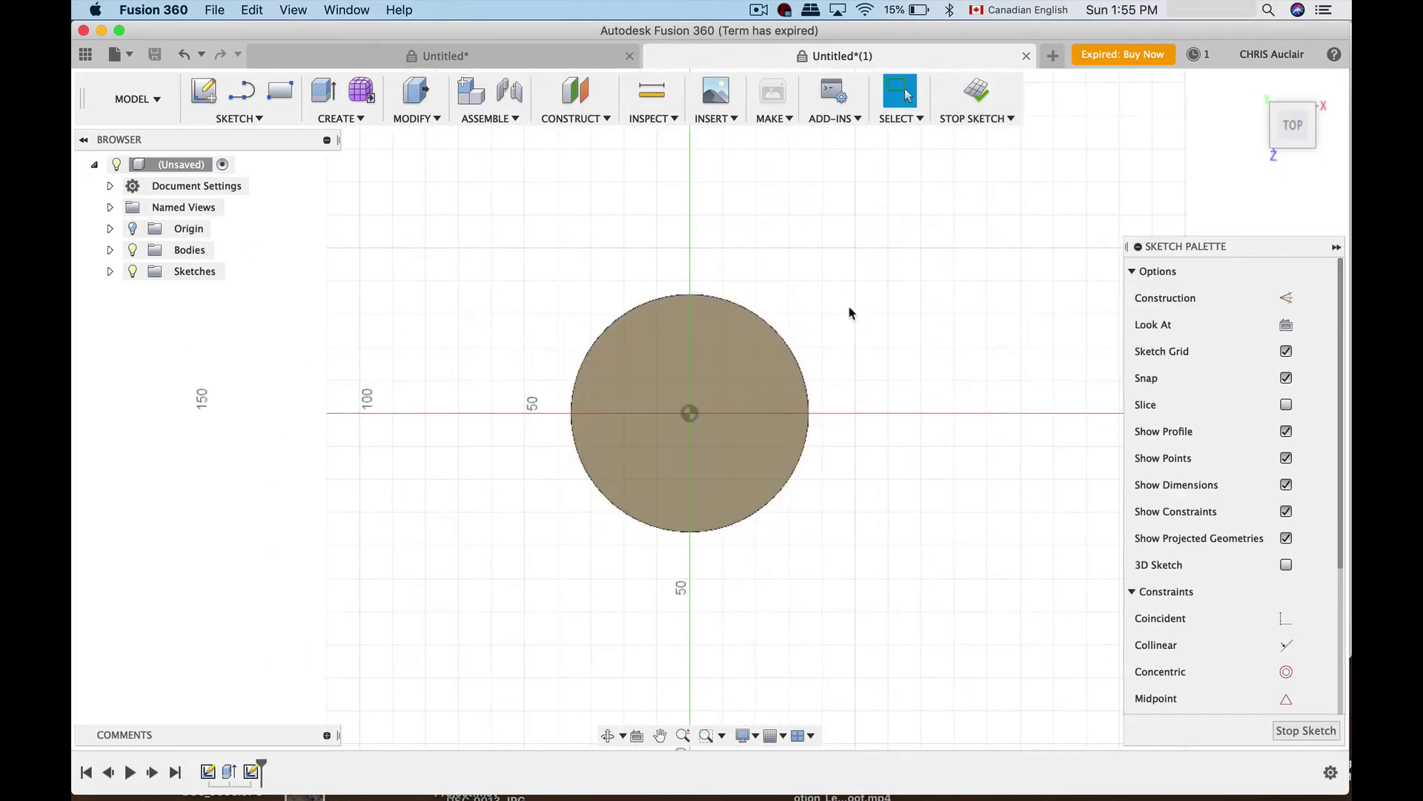
Step: Place a sketch point at the centre of the cylinder's top face
left_click(258, 117)
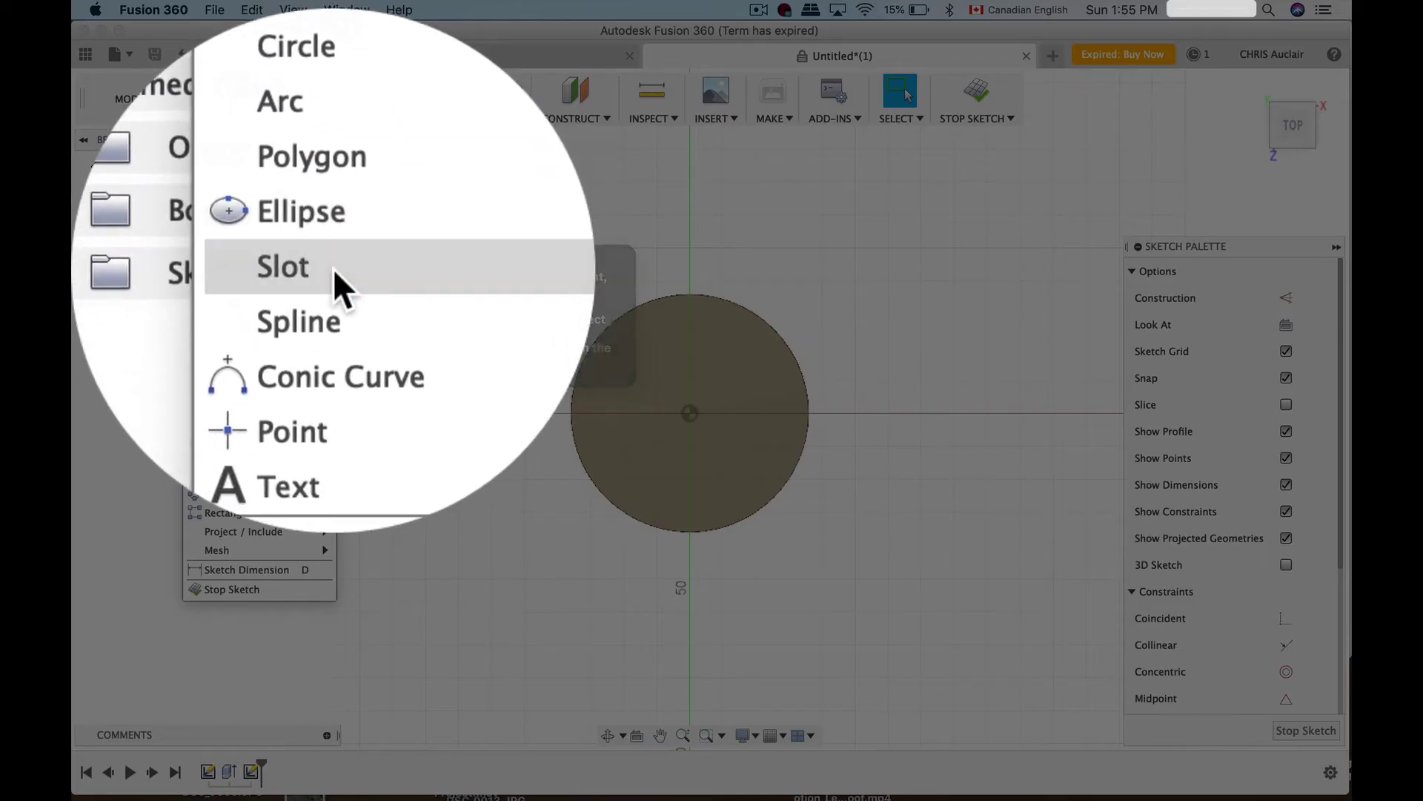
mouse_move(219, 287)
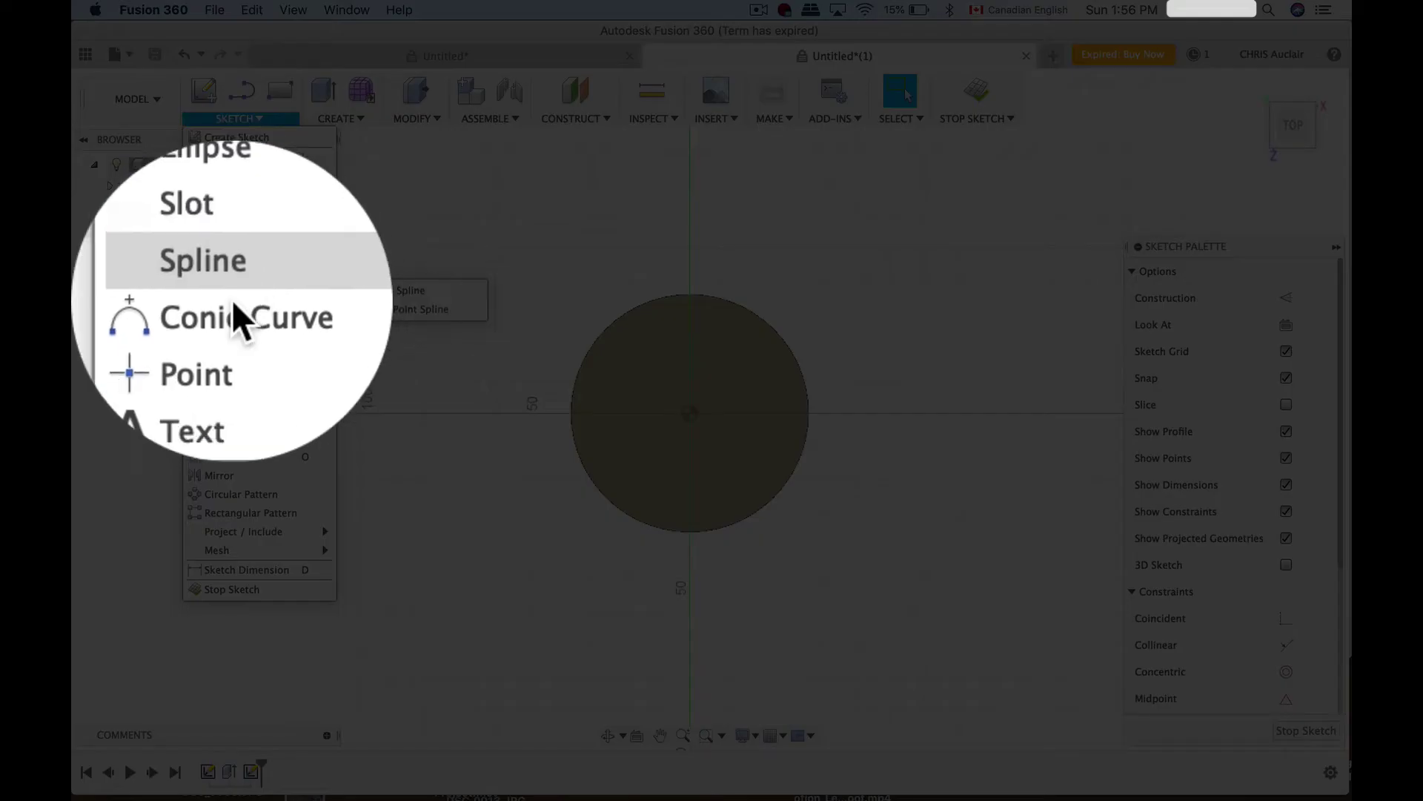
left_click(232, 304)
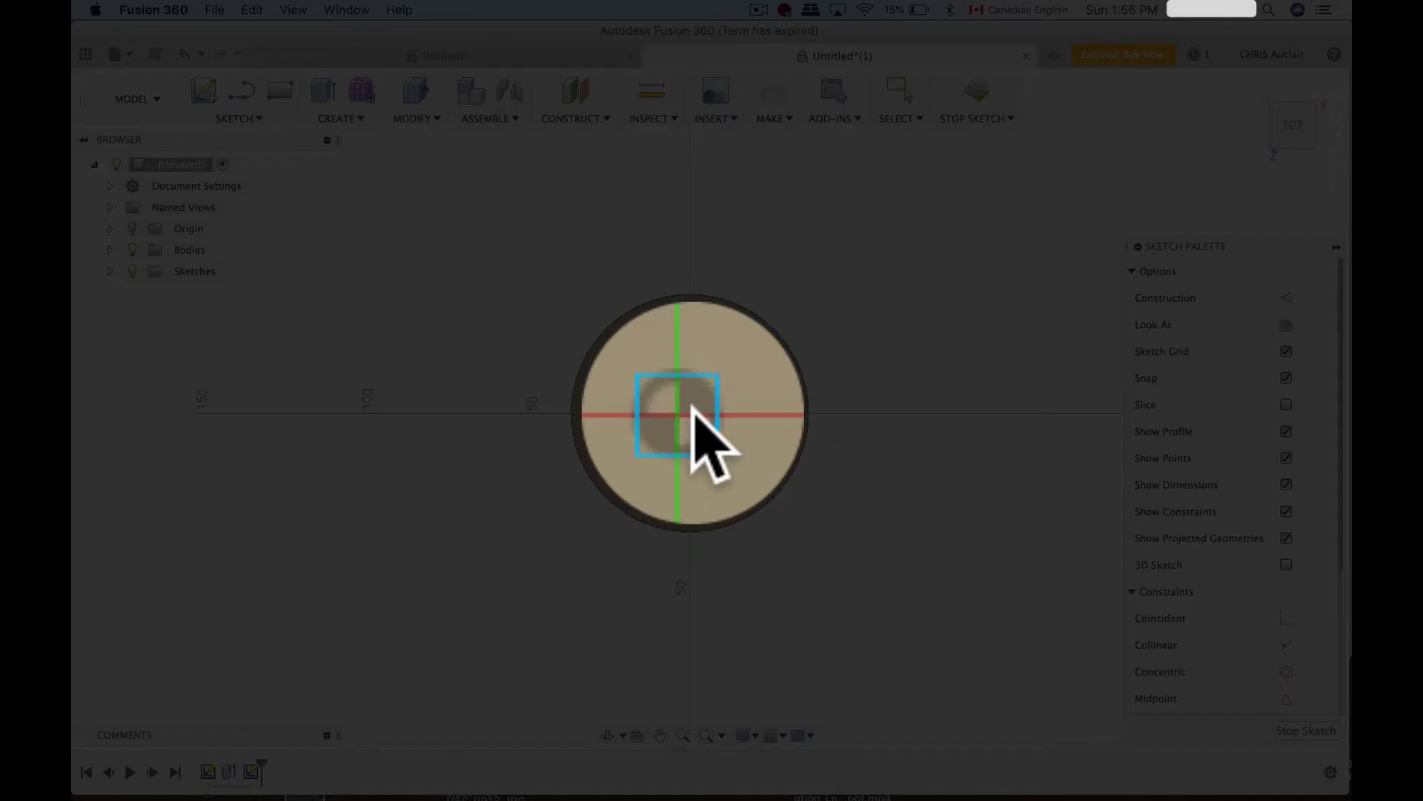
left_click(691, 412)
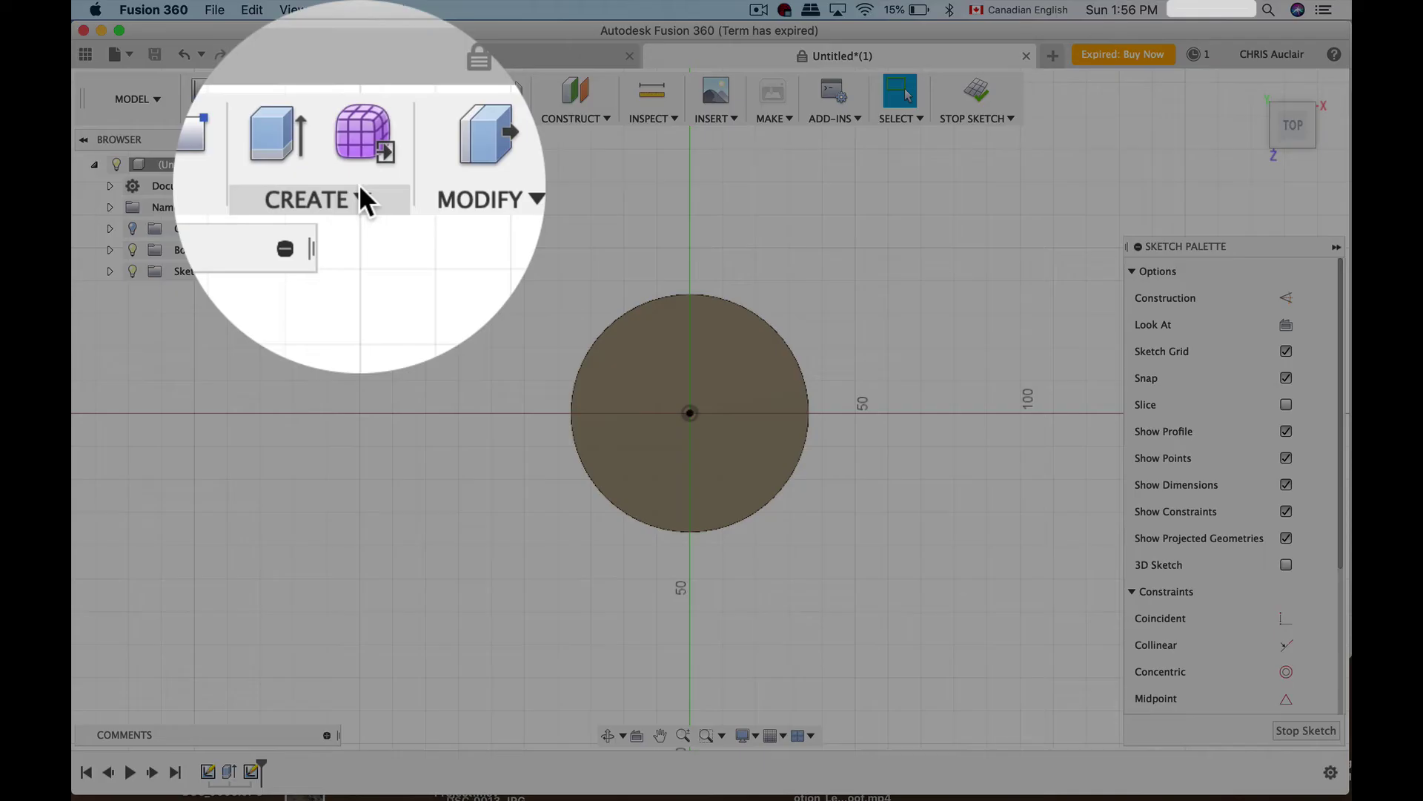
Step: Create a simple hole at the sketched centre point with a flat drill point
left_click(340, 119)
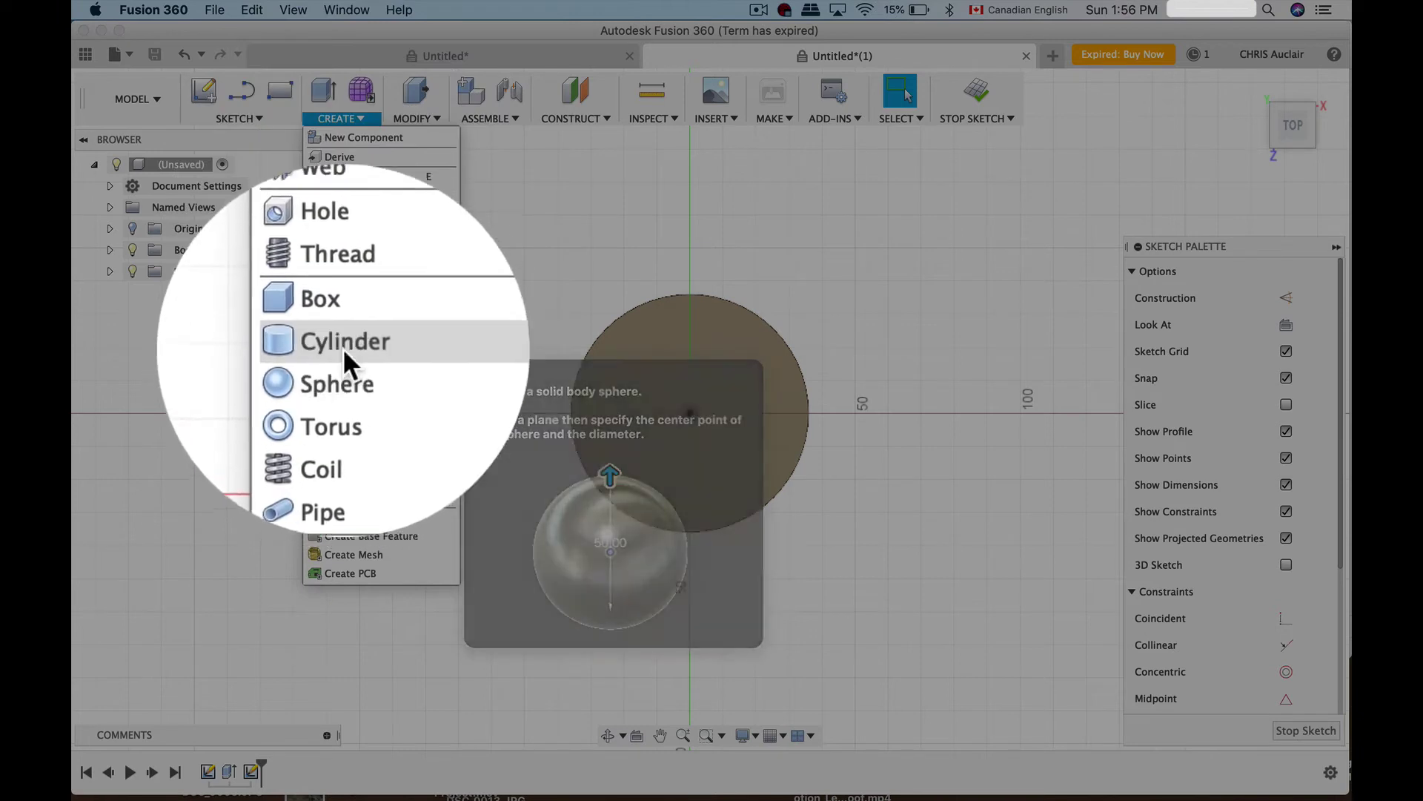
left_click(346, 287)
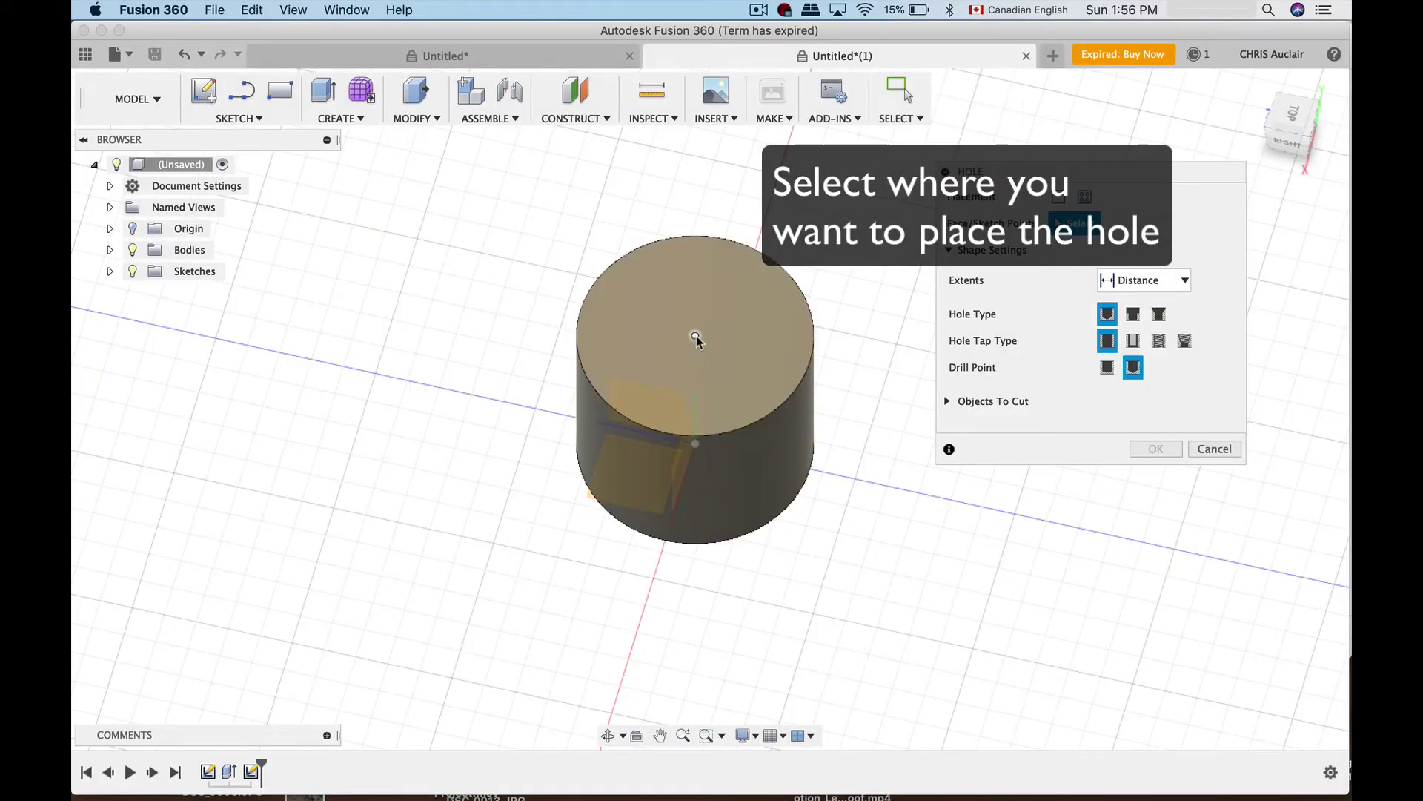
left_click(695, 337)
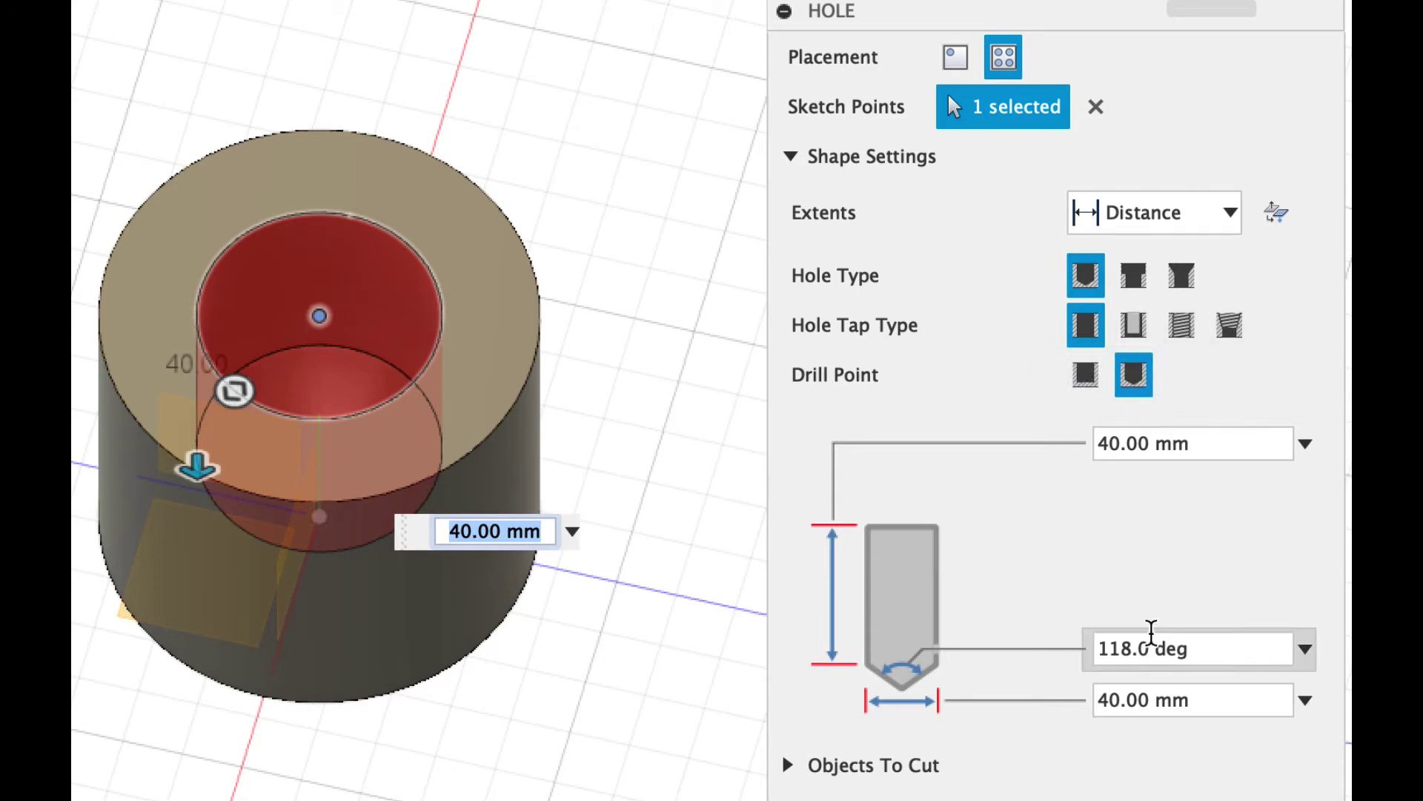
left_click(1086, 373)
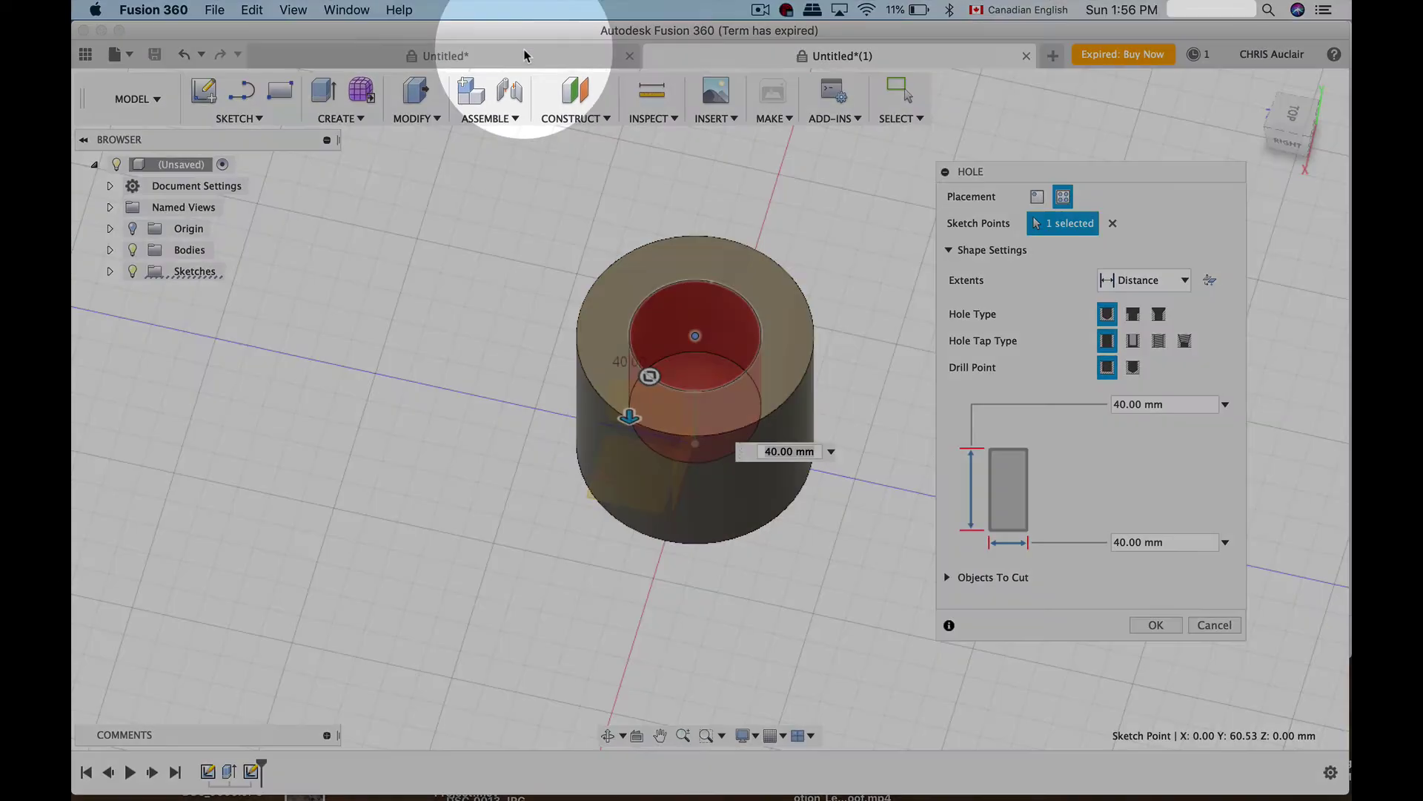
Step: Measure the bar's end diameter again in the spool design, and switch back to the fitting design
left_click(519, 57)
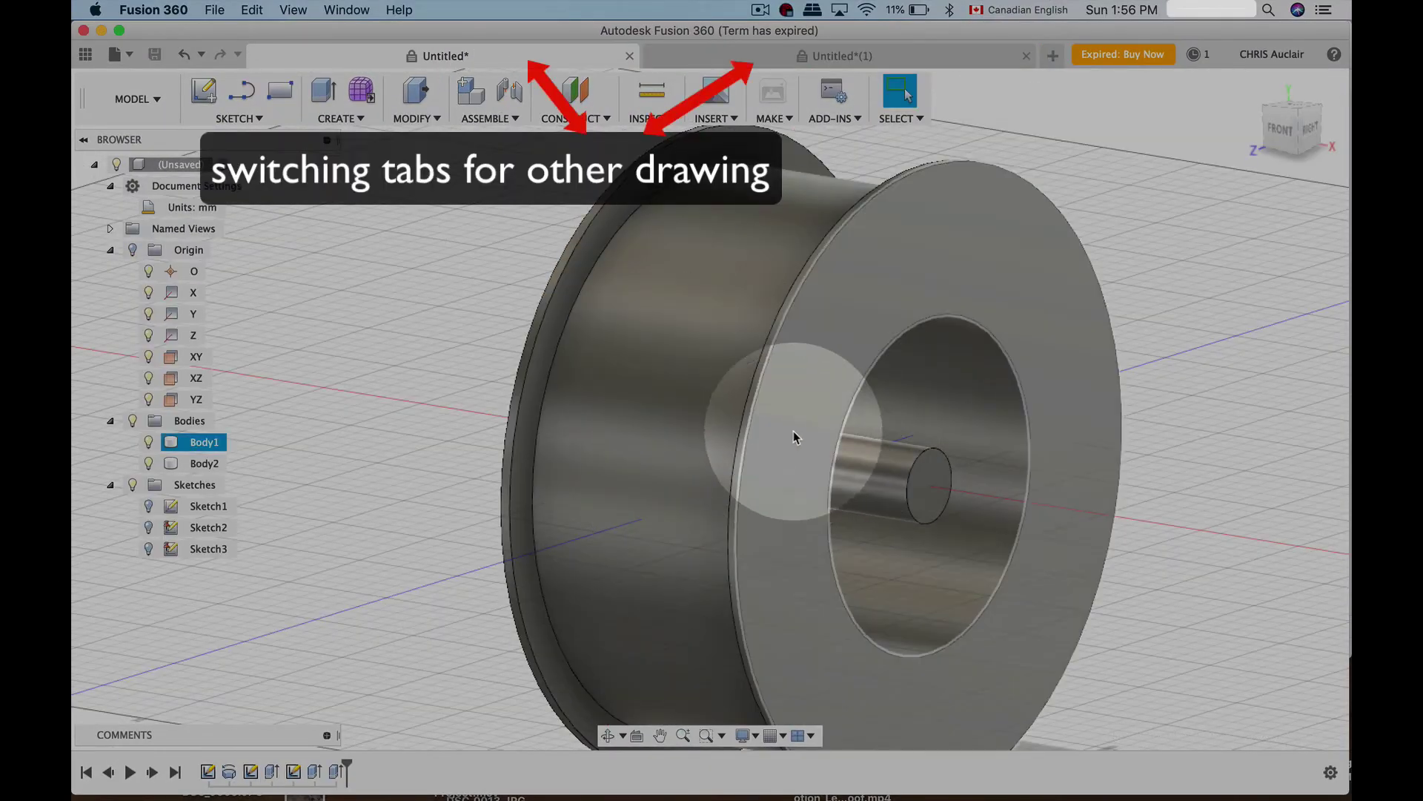
left_click(651, 91)
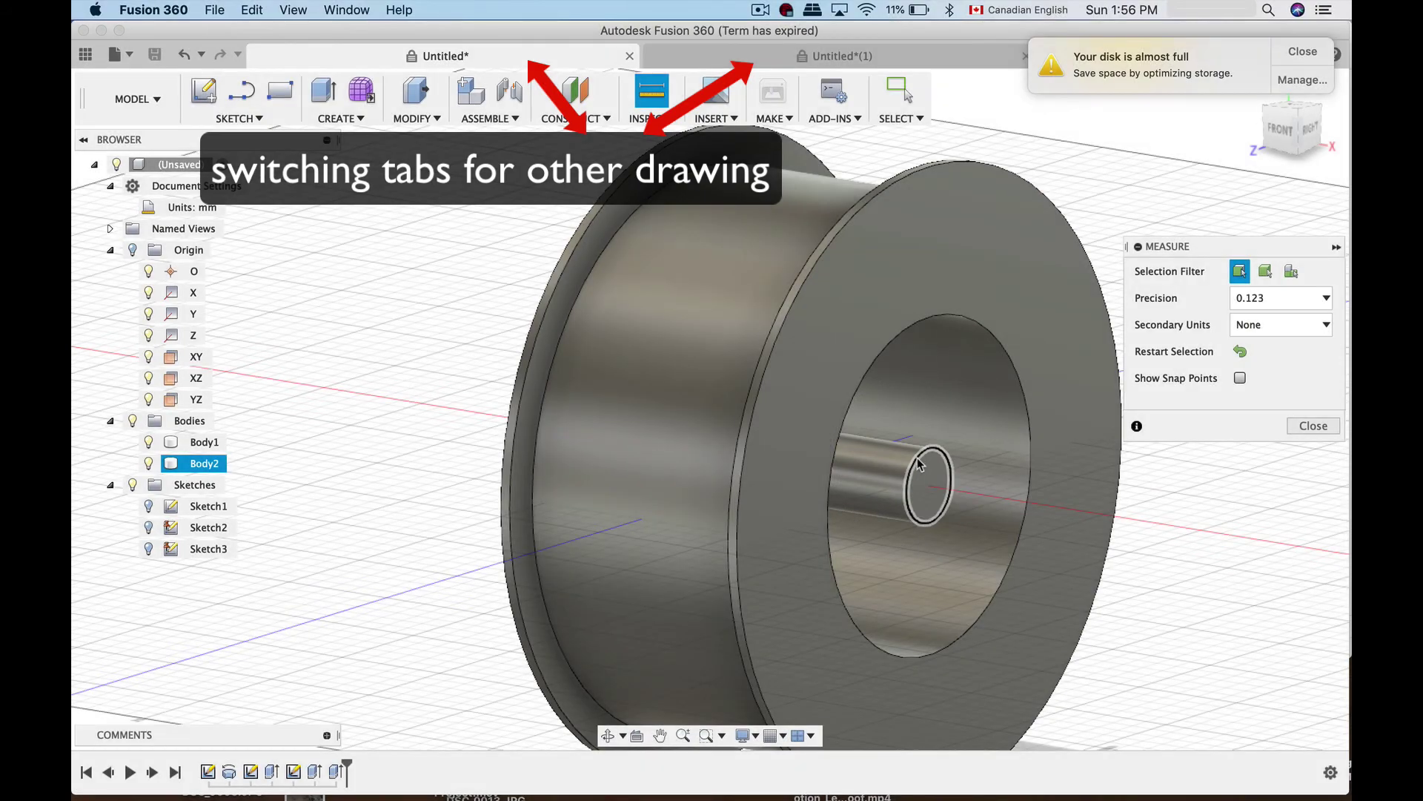
left_click(920, 464)
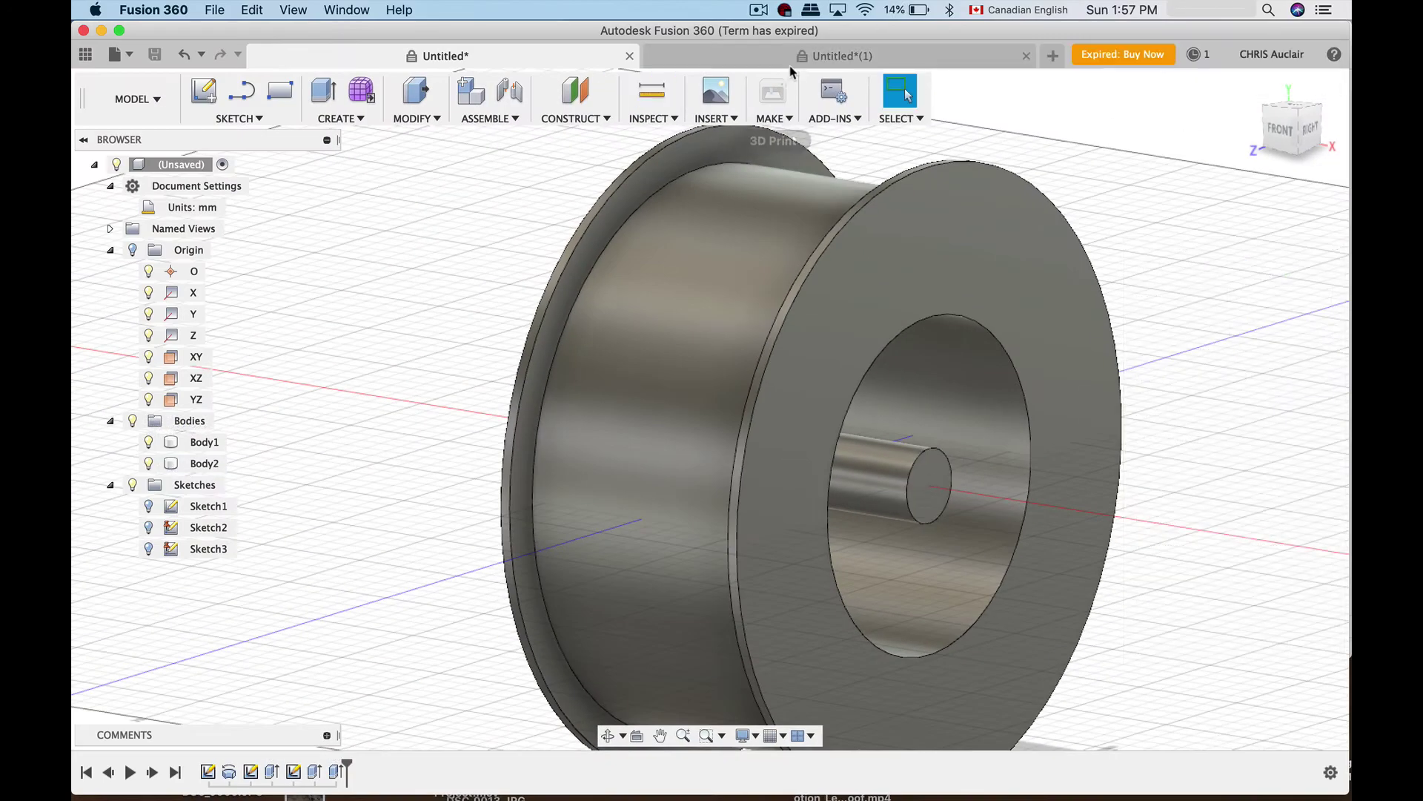
left_click(789, 55)
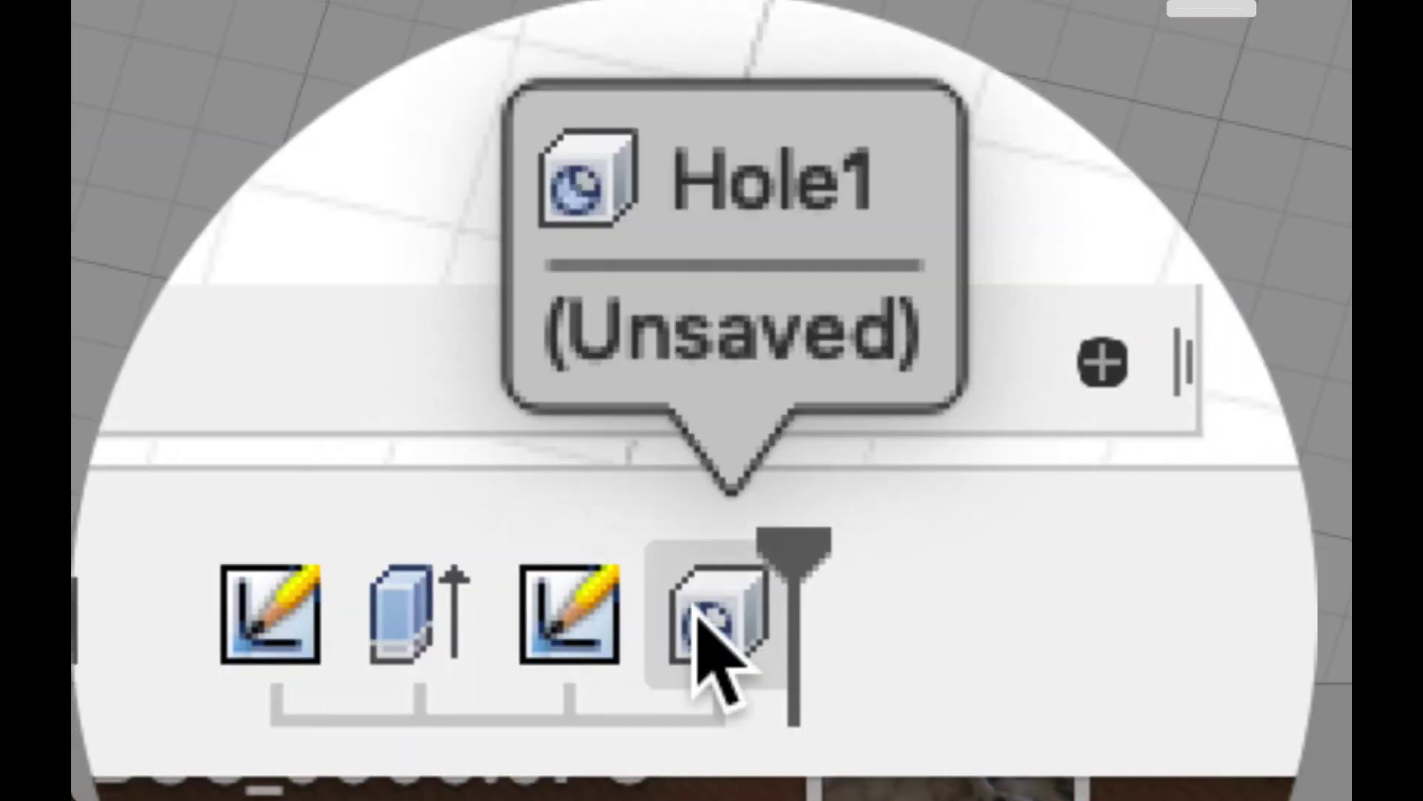
Step: Edit the centre hole feature and set its diameter to 15.9 mm
right_click(695, 604)
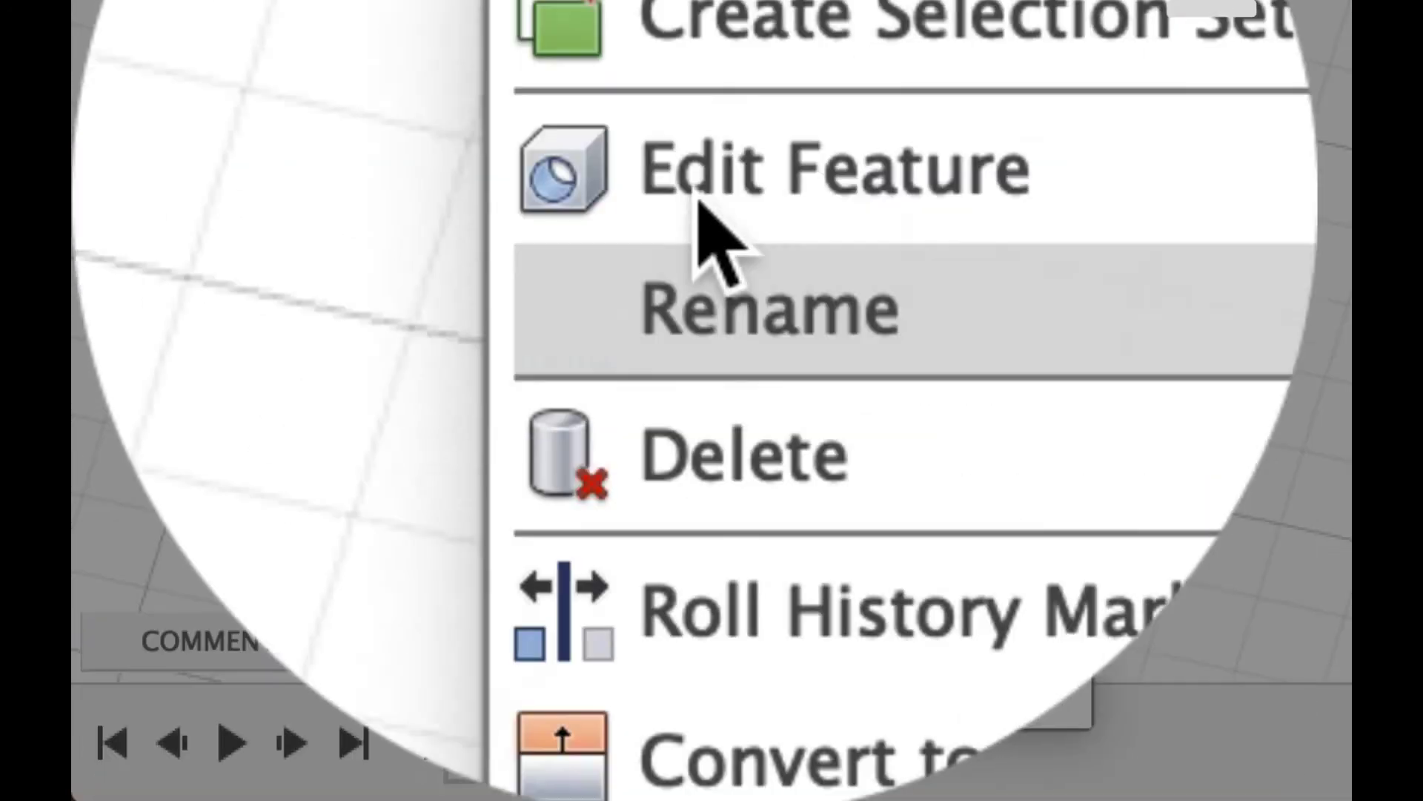
left_click(734, 212)
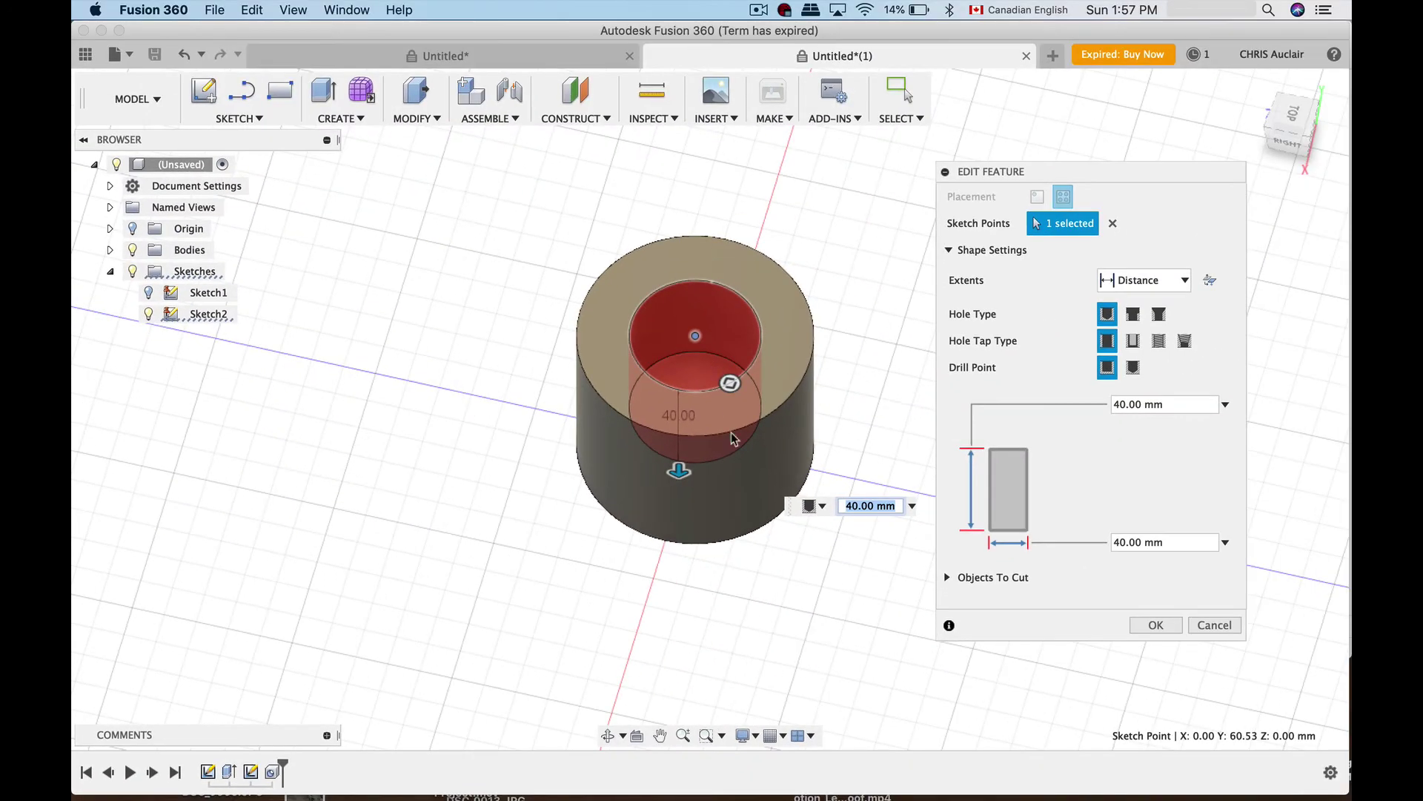
left_click(1173, 404)
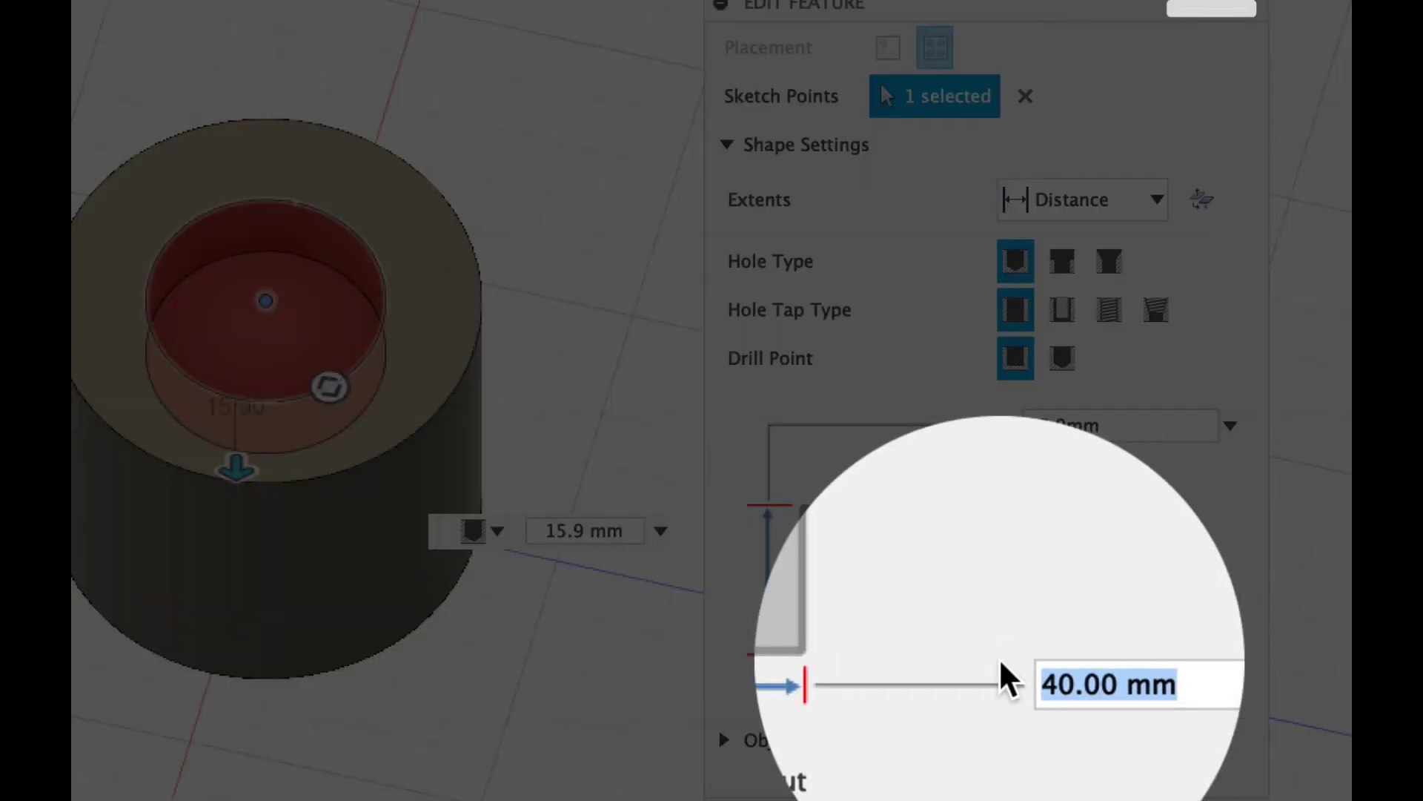
type("15.9mm")
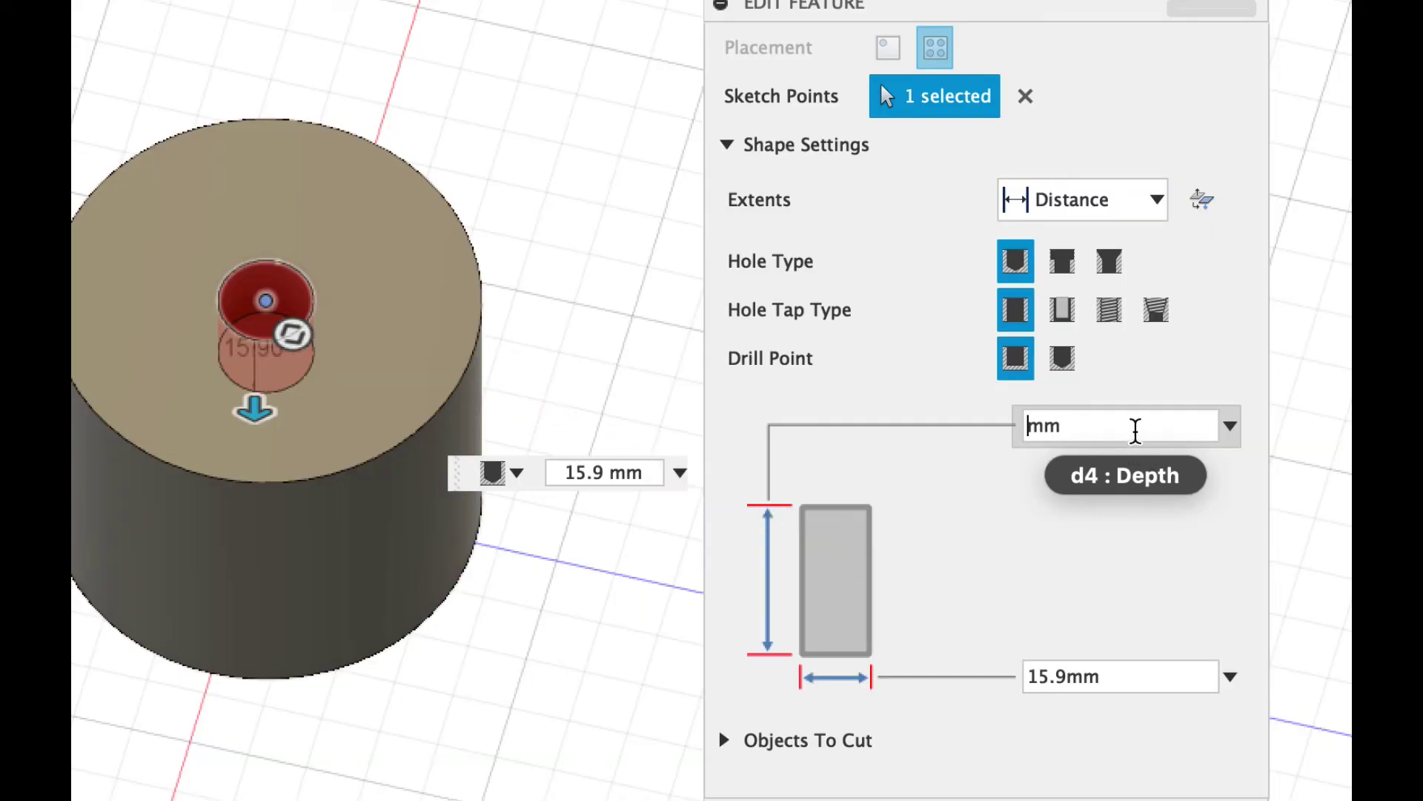
Step: Set the hole's extents to All so that it cuts through the full height of the cylinder
left_click_drag(1135, 428, 1026, 430)
key("BackSpace")
left_click(1231, 426)
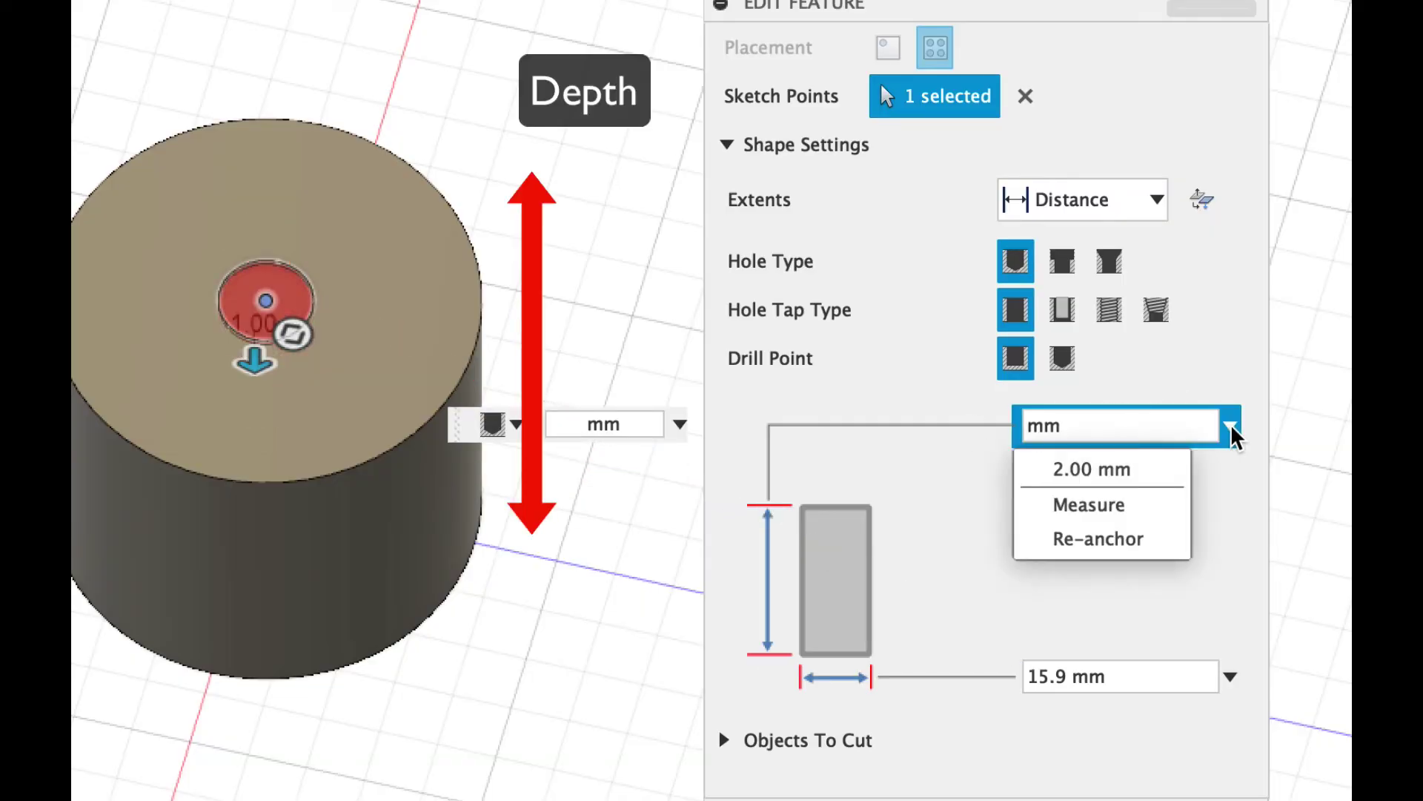
left_click(1220, 394)
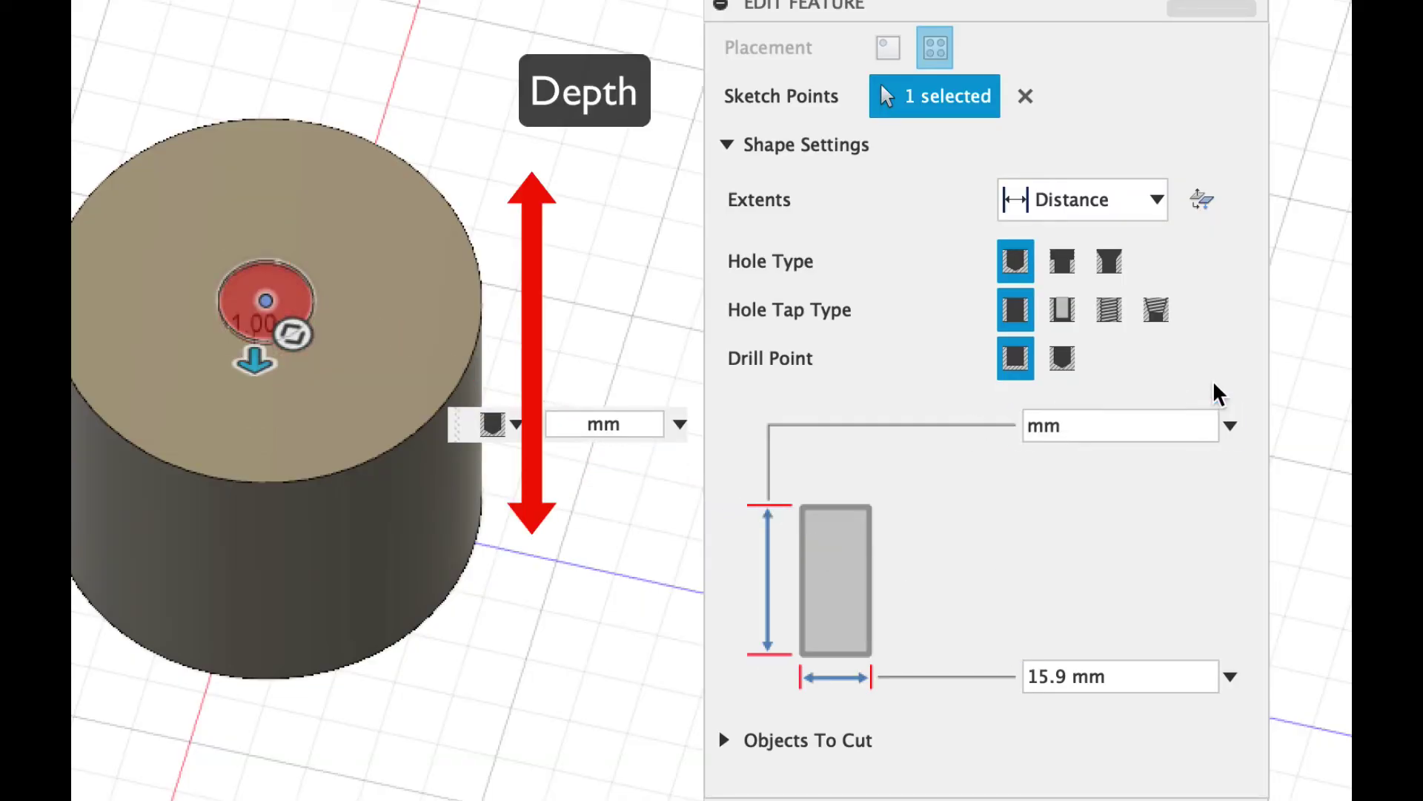
left_click(1109, 211)
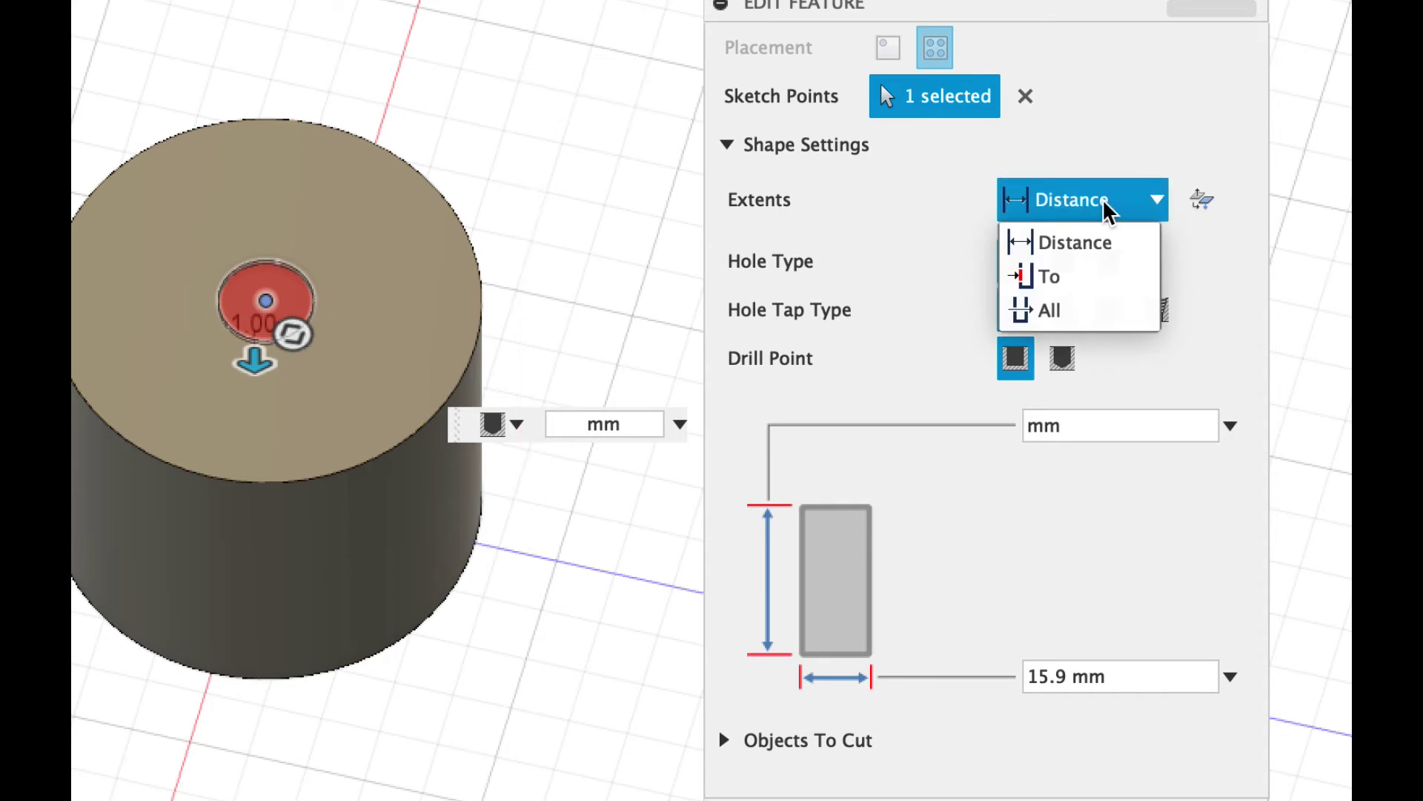
left_click(1061, 310)
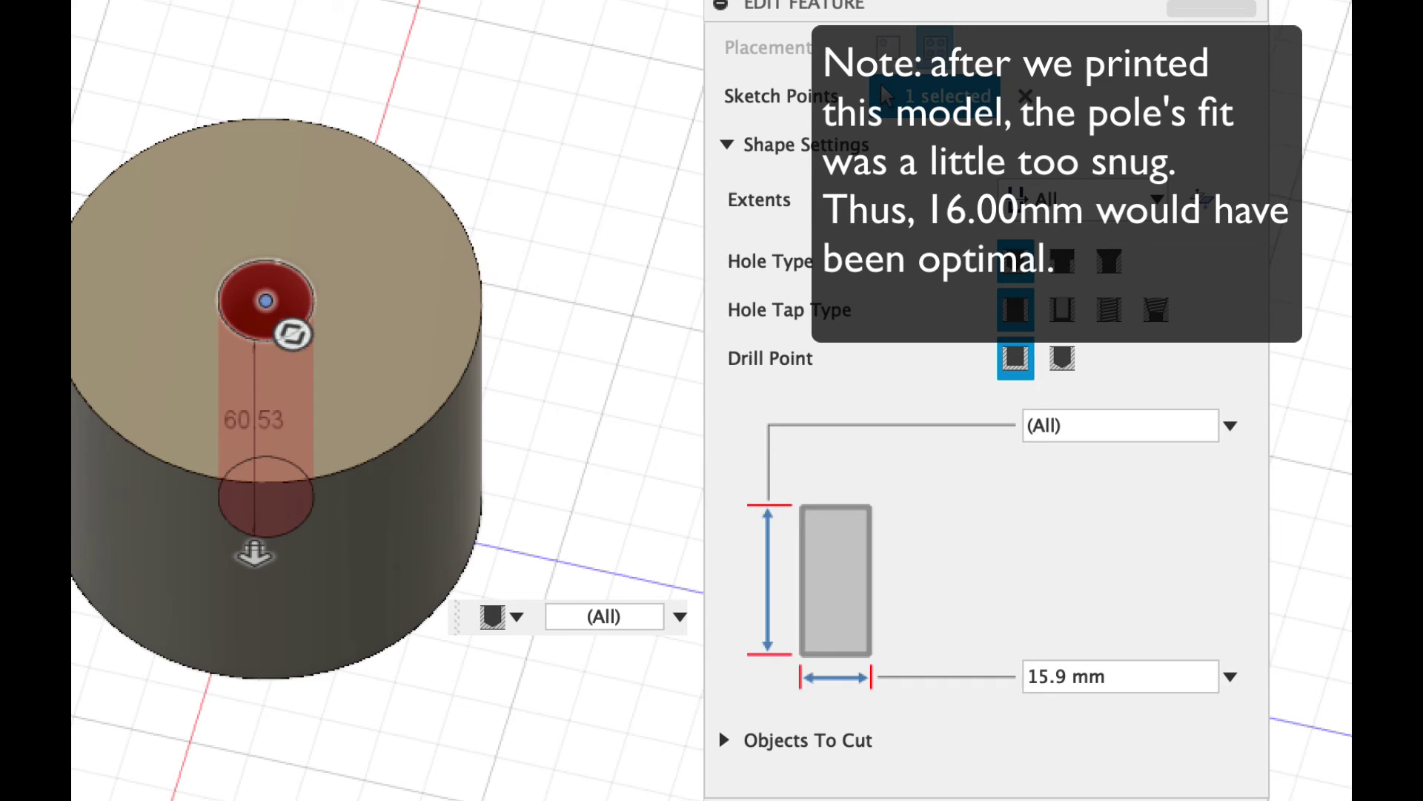
key("Return")
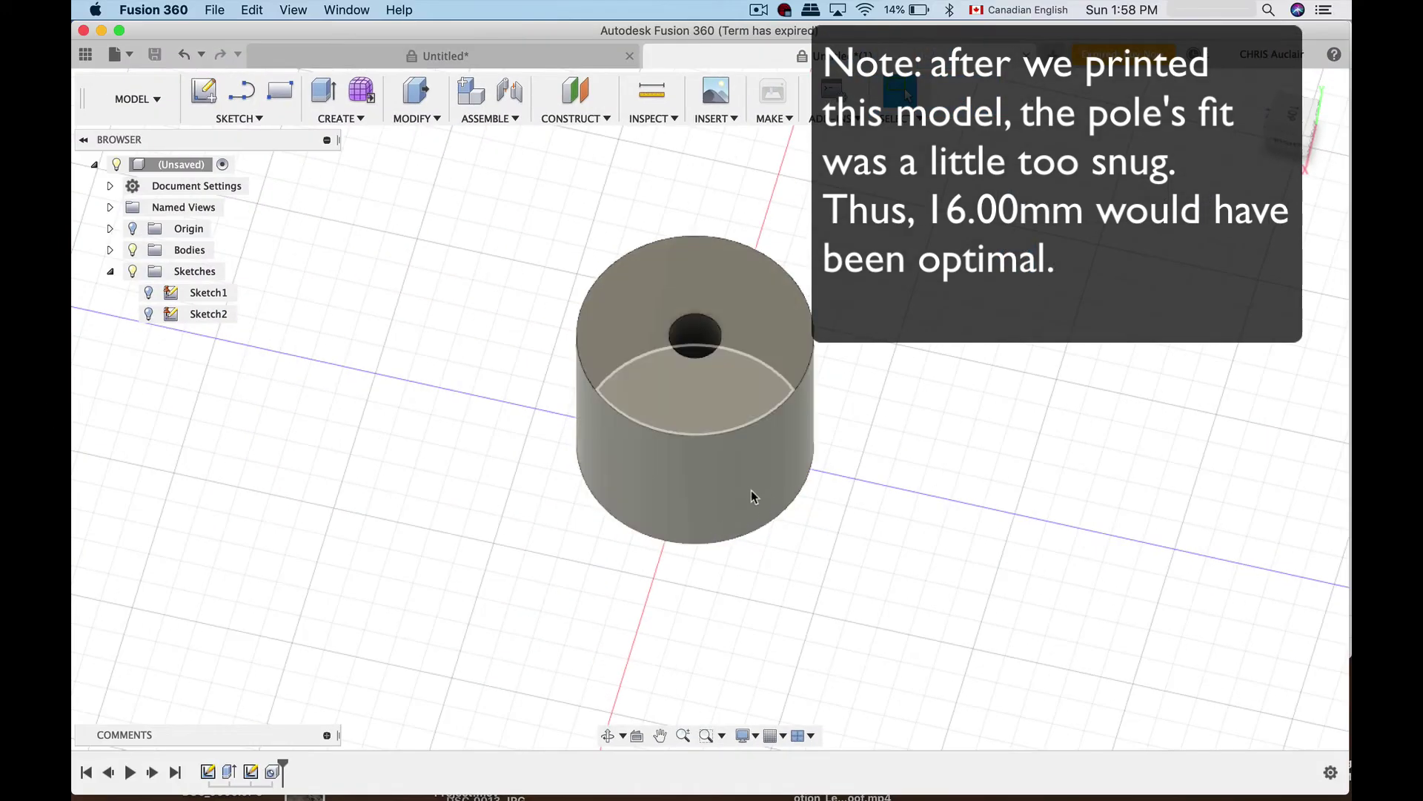
middle_click_drag(750, 495, 756, 441, "shift")
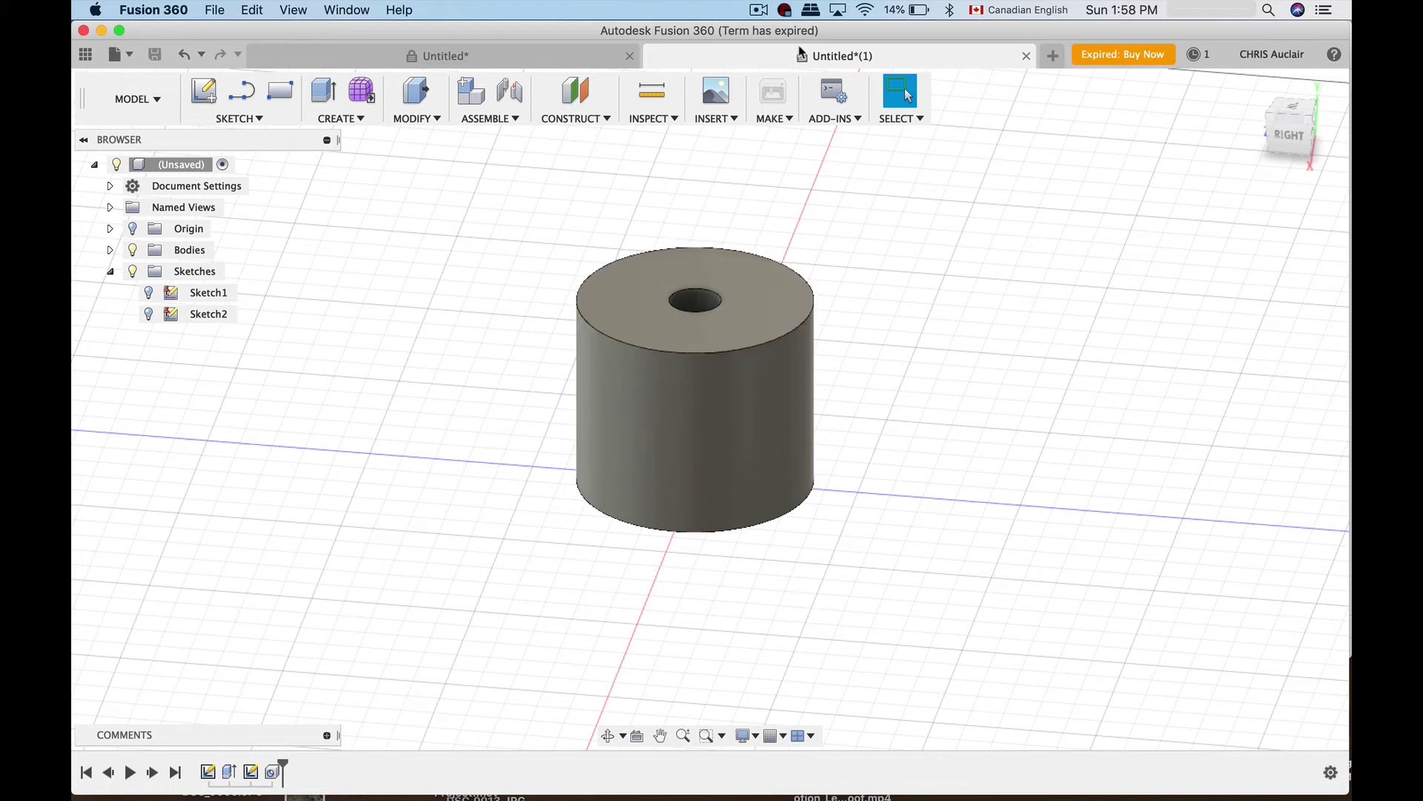
Step: Switch to the spool design and examine the spool's inner opening around the bar
left_click(571, 57)
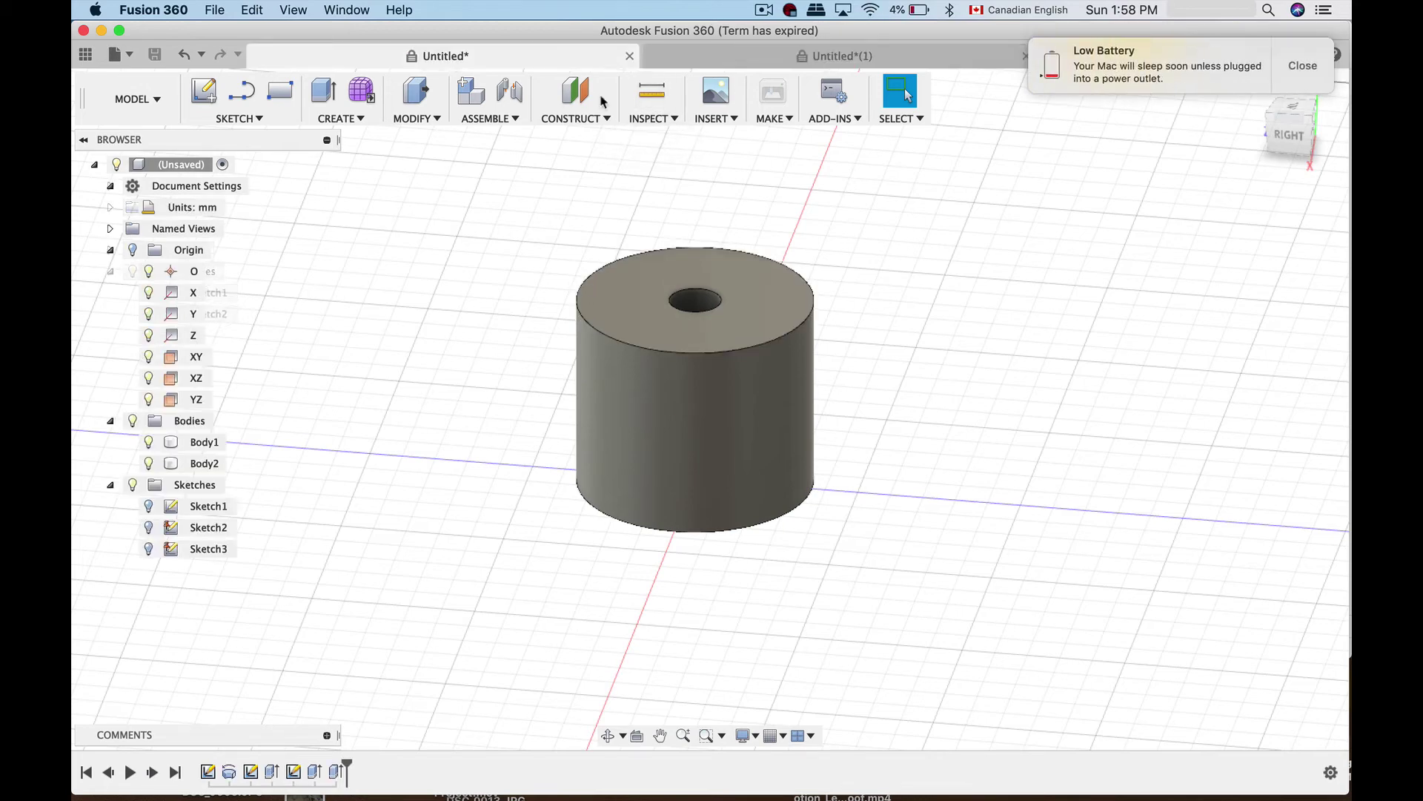
left_click(1320, 93)
left_click(936, 585)
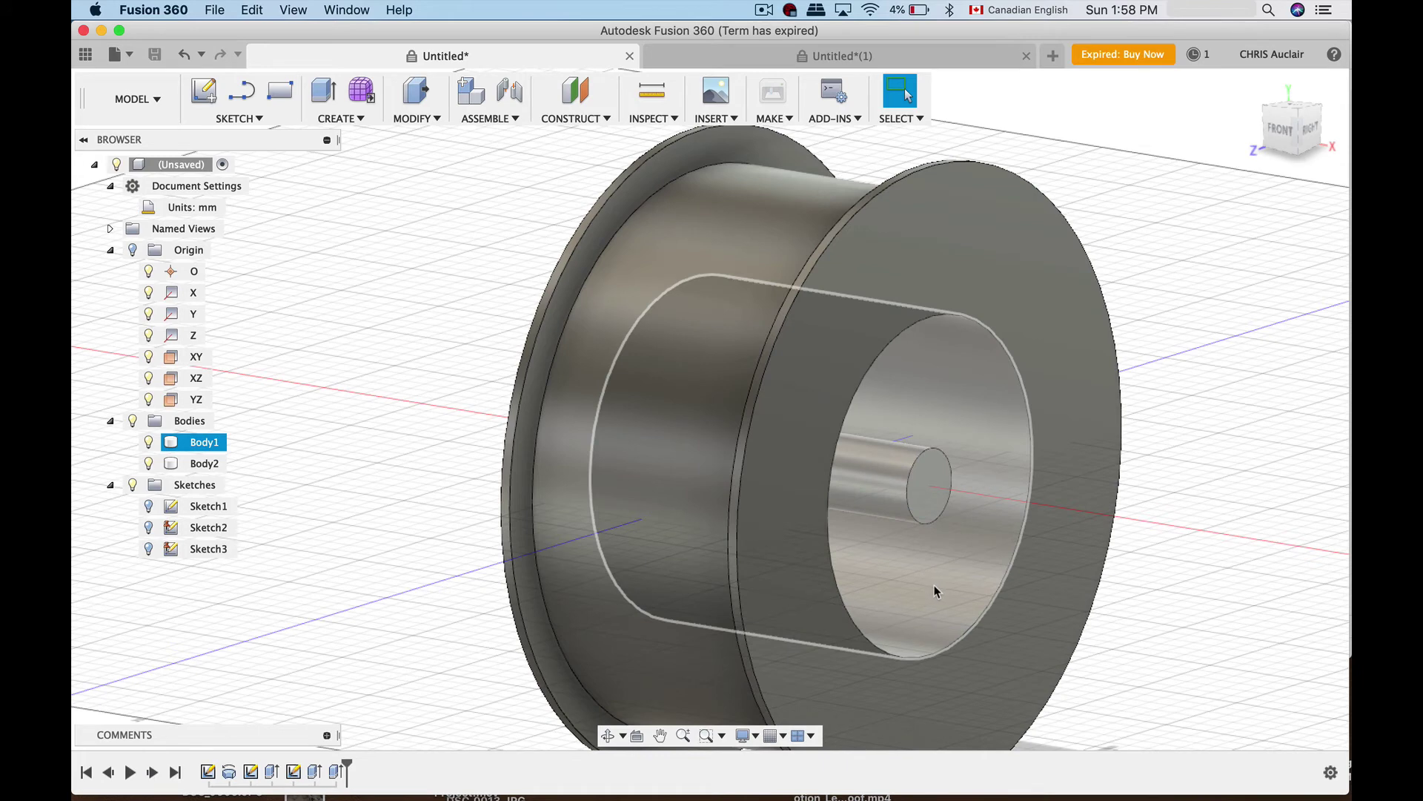
scroll(912, 590, "up", 2)
scroll(927, 580, "down", 4)
scroll(946, 602, "down", 1)
middle_click_drag(946, 602, 816, 519)
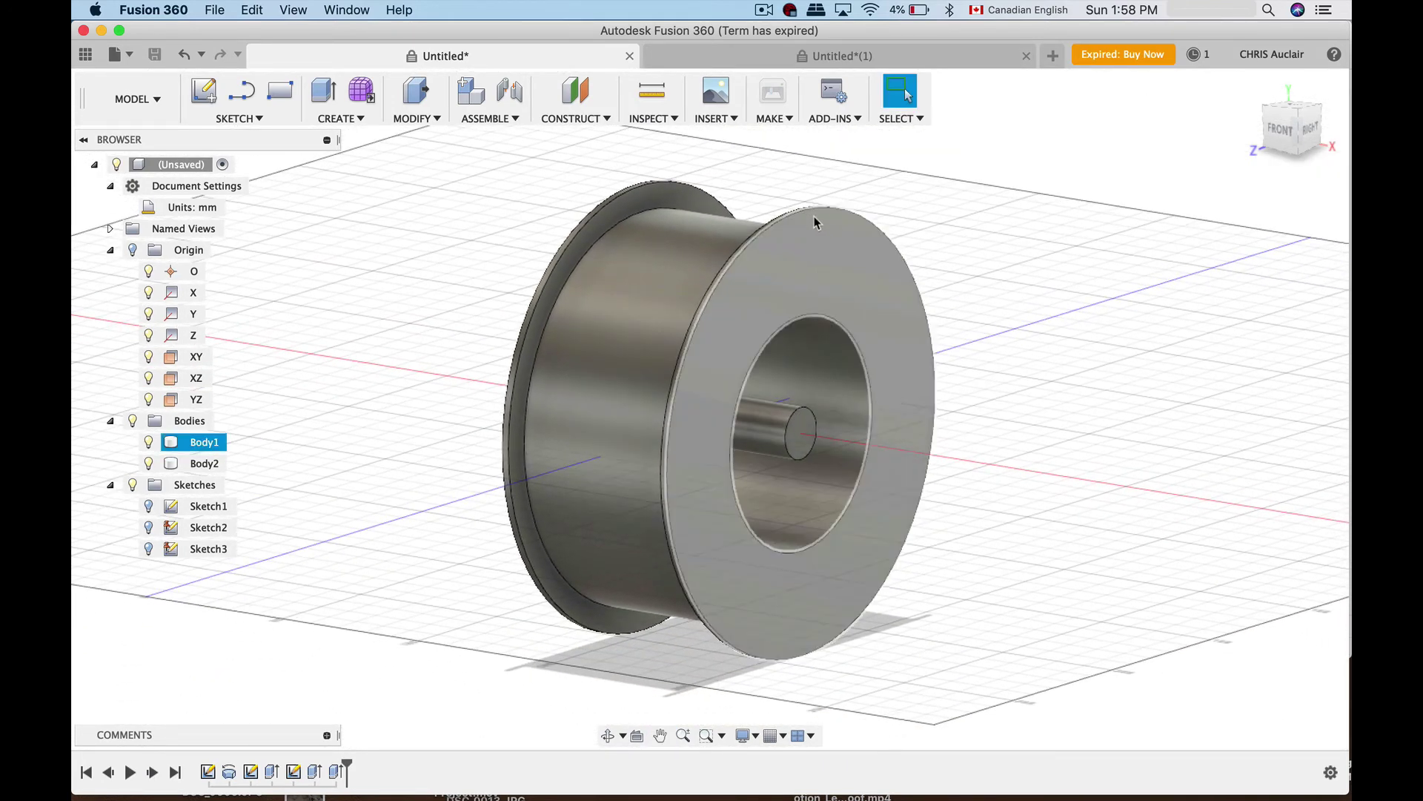
key("Escape")
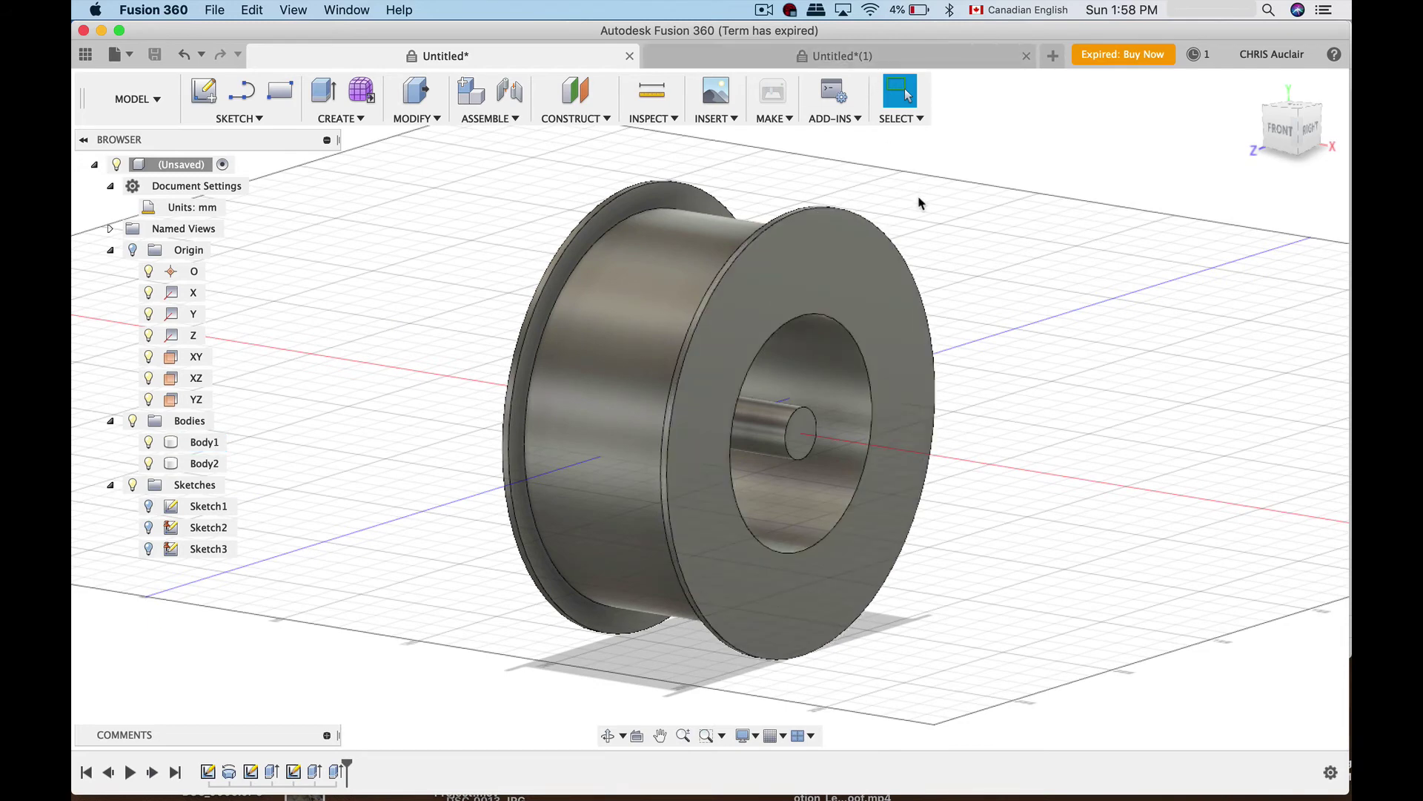
Step: Compare the fitting's outer shape and through-hole with the spool's inner opening, ending in the fitting design
left_click(877, 55)
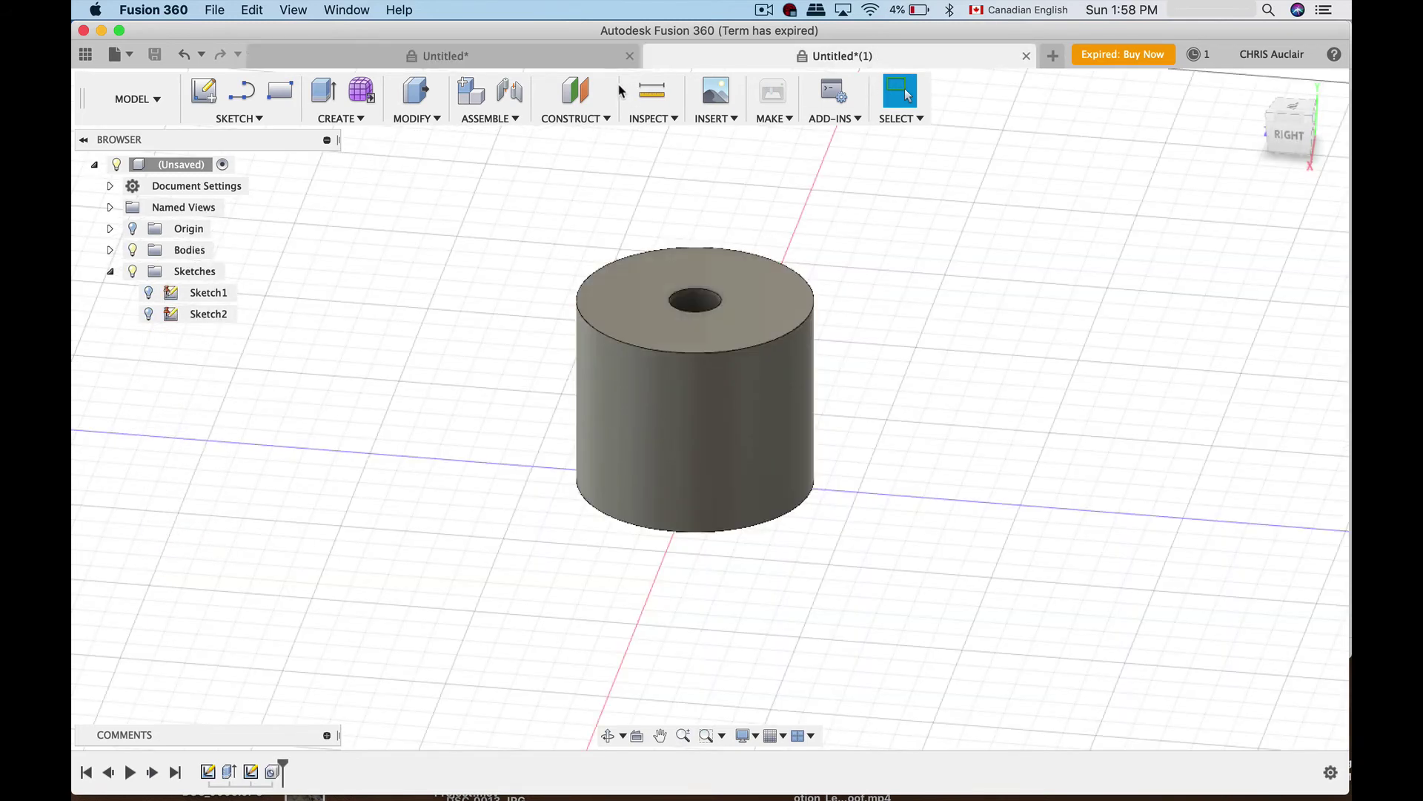
left_click(555, 57)
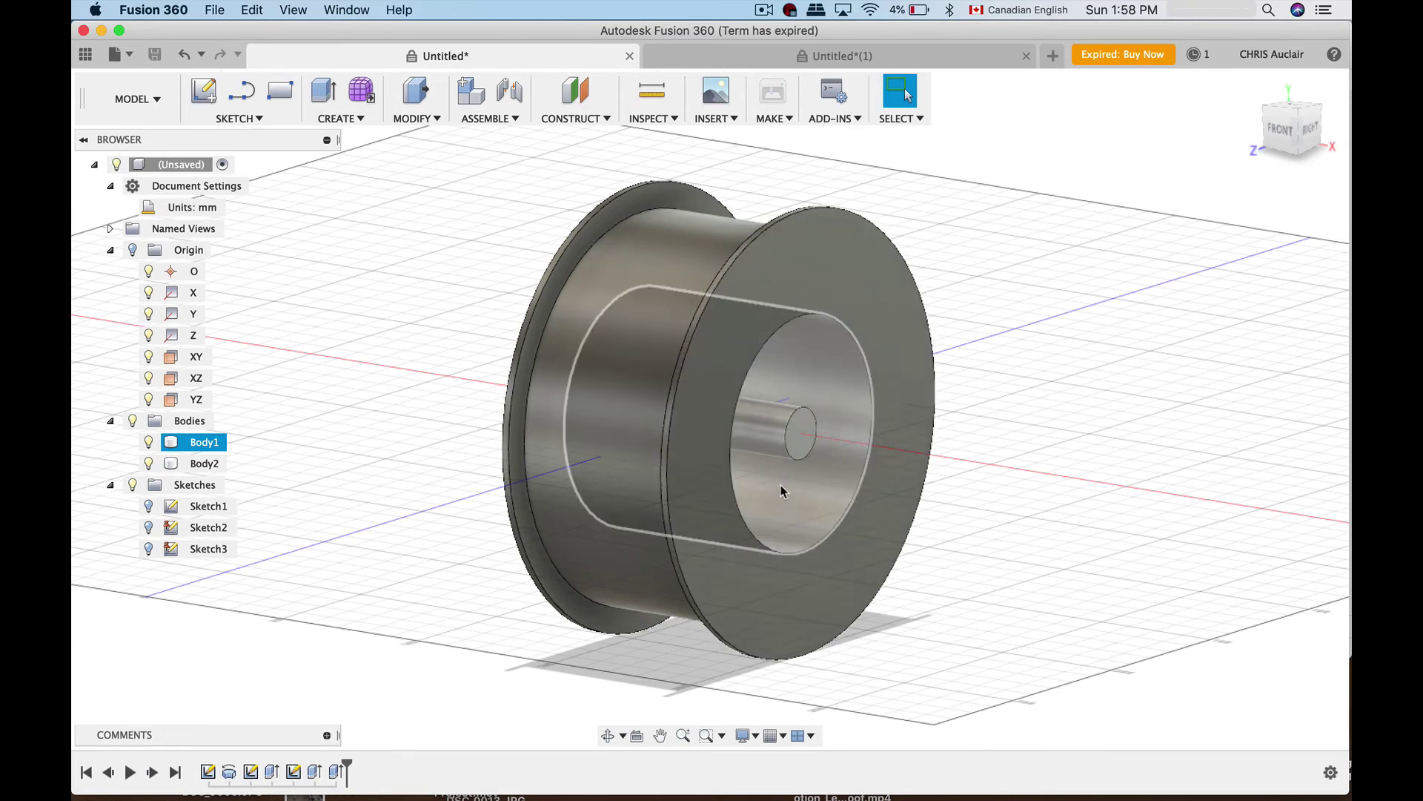
left_click(810, 58)
middle_click_drag(603, 276, 694, 368, "shift")
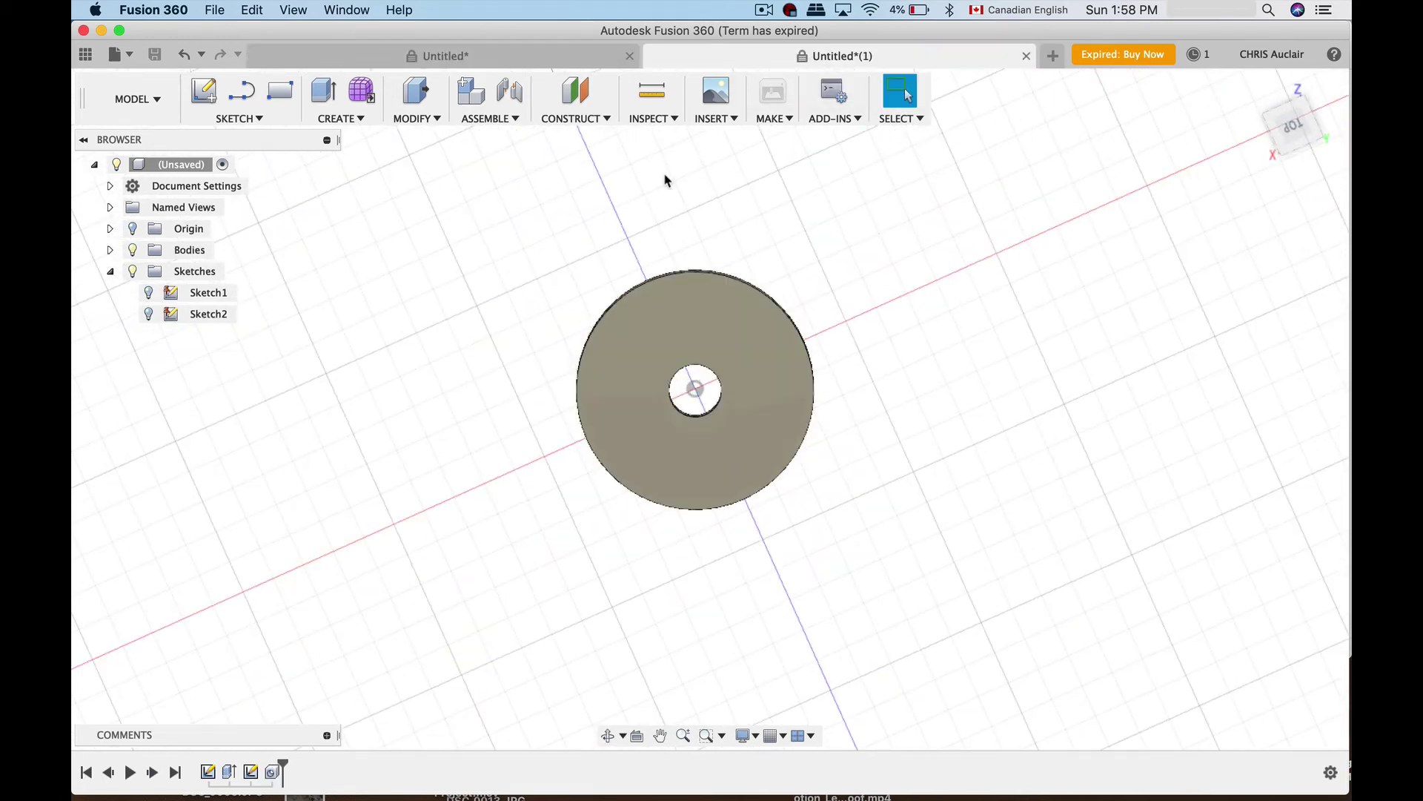
left_click(505, 59)
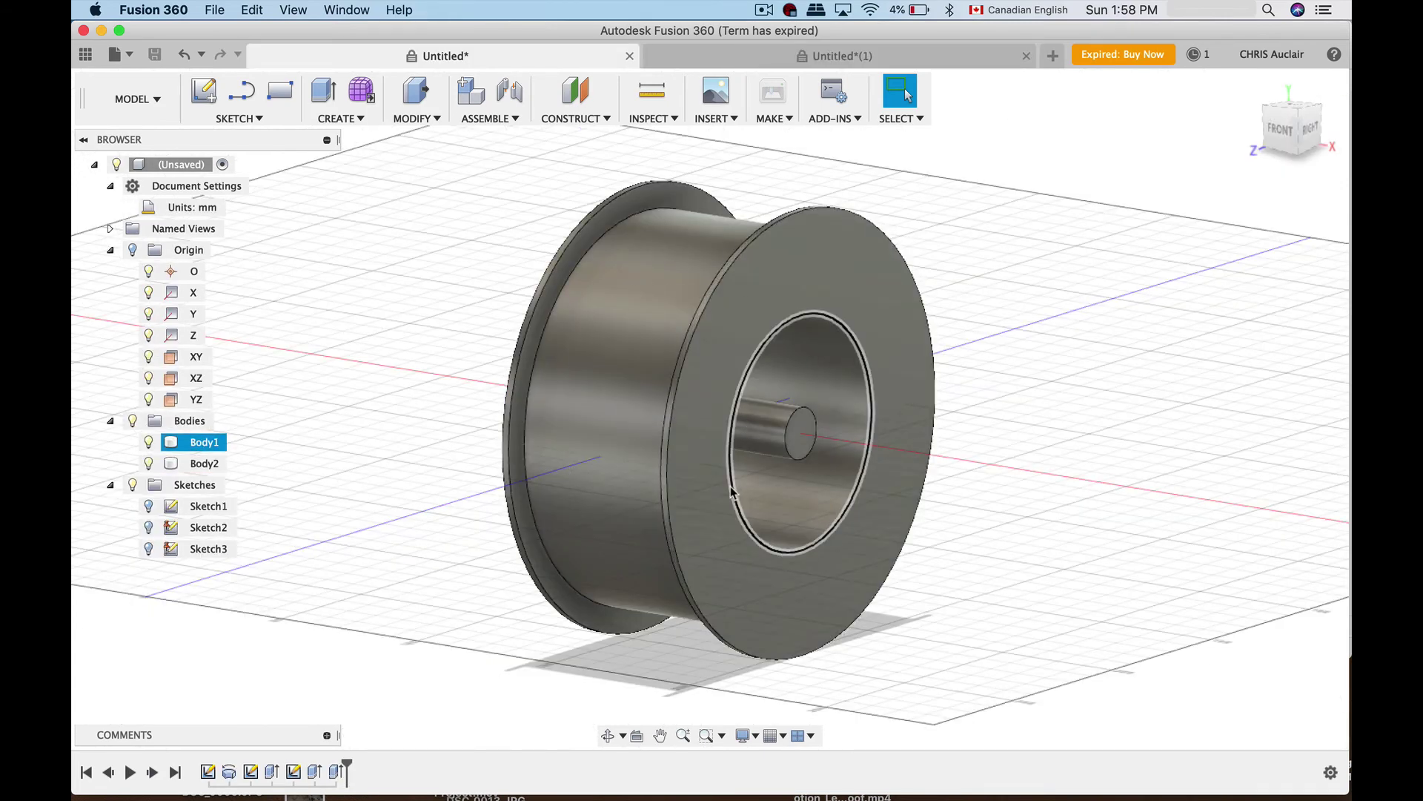
left_click(849, 345)
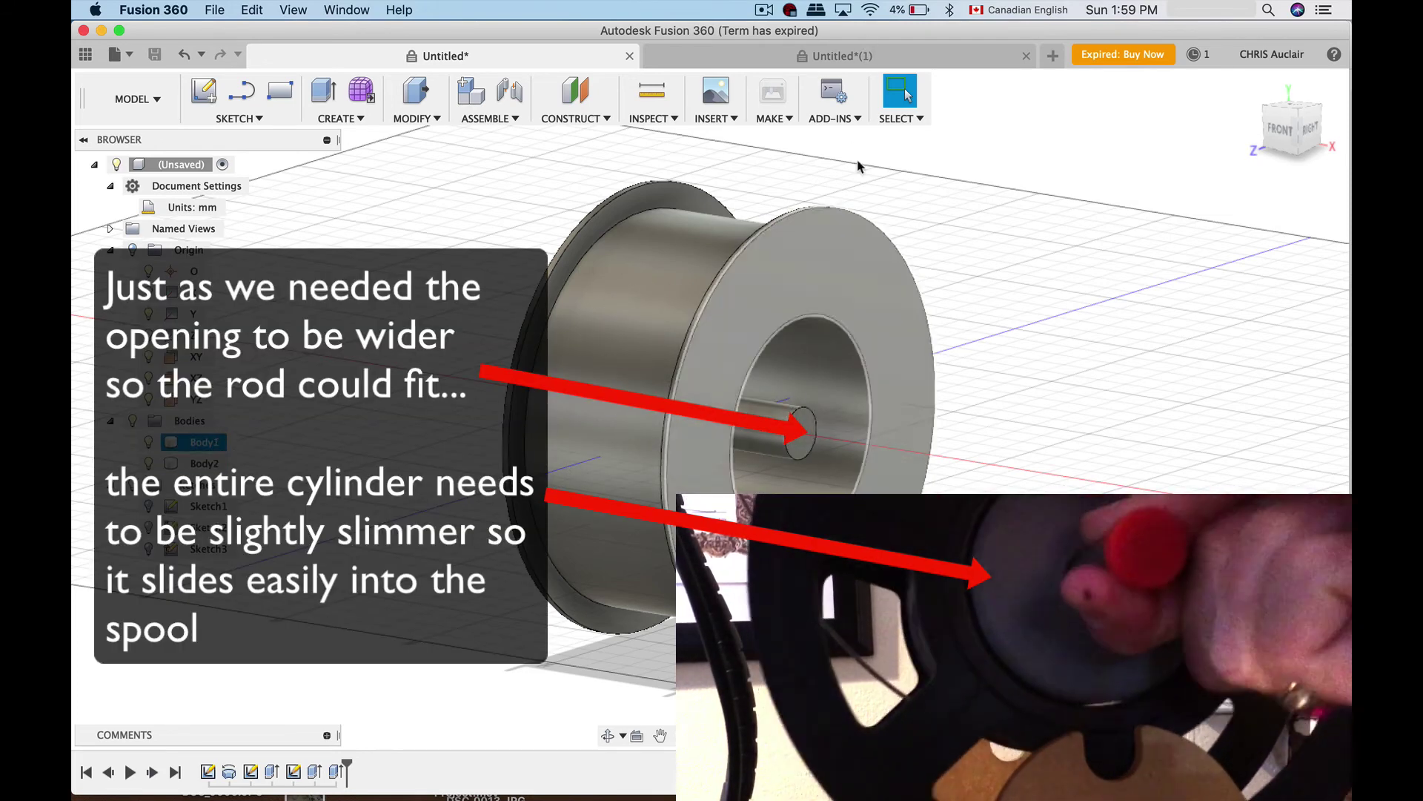
left_click(838, 55)
middle_click_drag(694, 381, 690, 331, "shift")
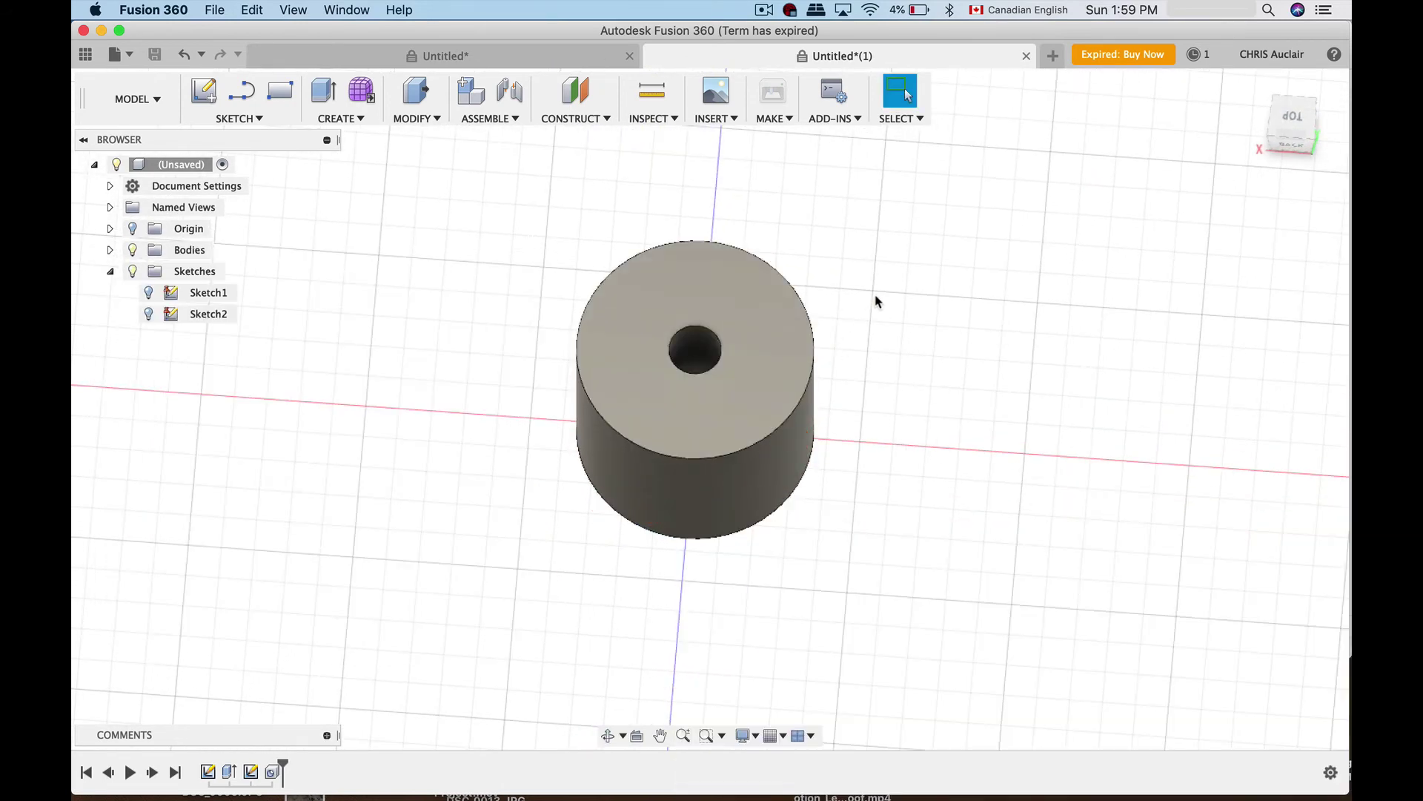
mouse_move(822, 286)
middle_mouse_down("shift")
mouse_move(845, 296)
mouse_move(868, 349)
mouse_move(870, 318)
mouse_move(878, 328)
middle_mouse_up("shift")
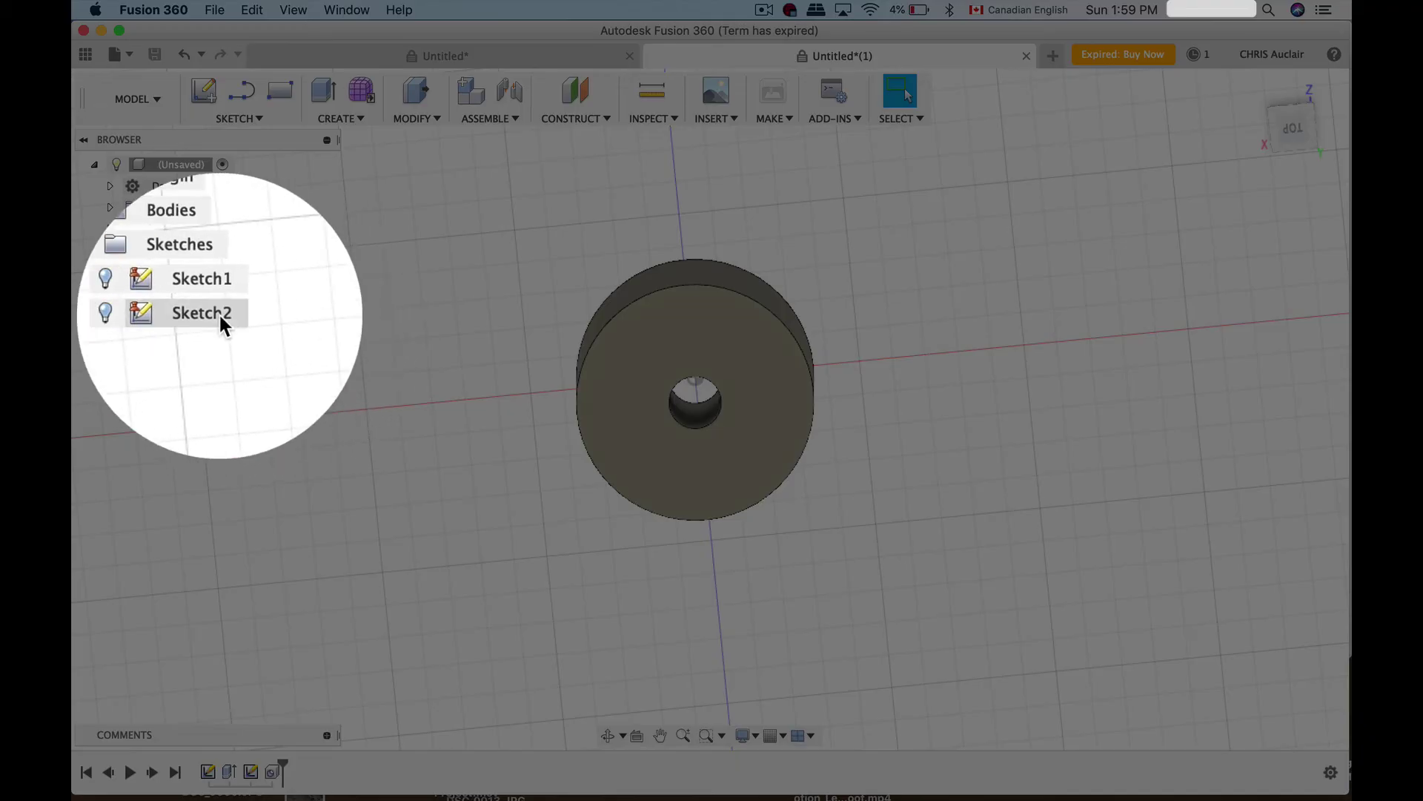
Step: Edit the cylinder's base sketch, Sketch1, and set the circle's diameter to 71.8 mm
right_click(215, 291)
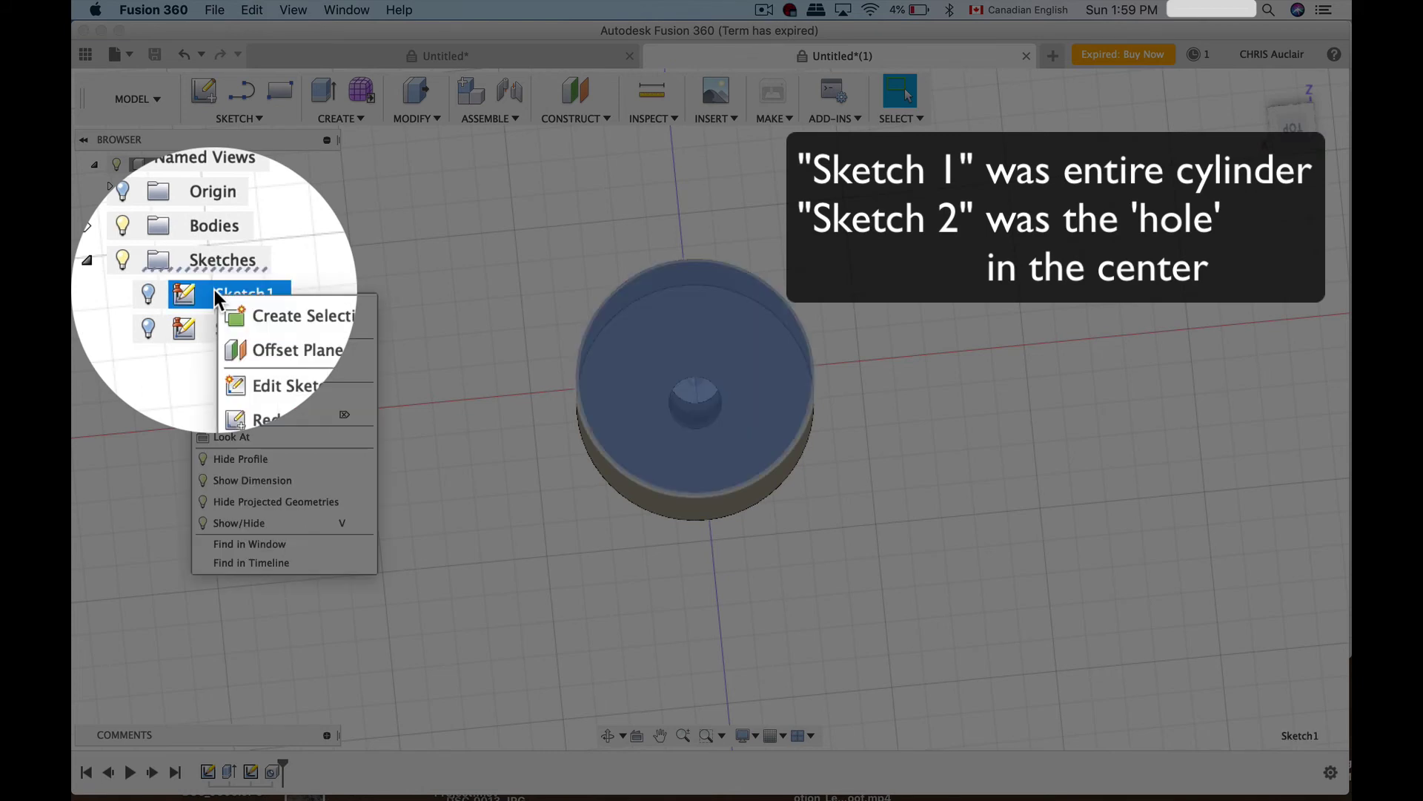
left_click(215, 292)
right_click(208, 774)
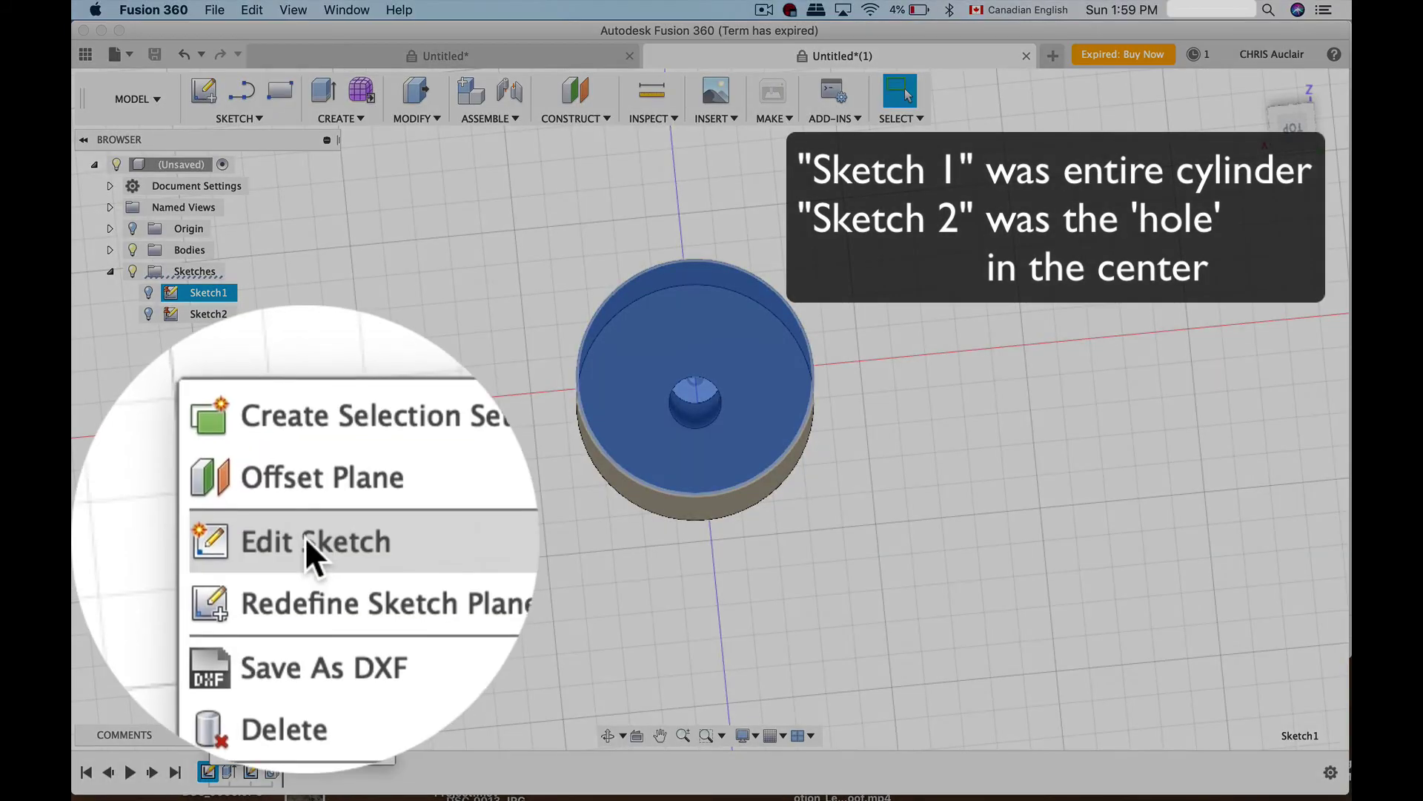
left_click(258, 540)
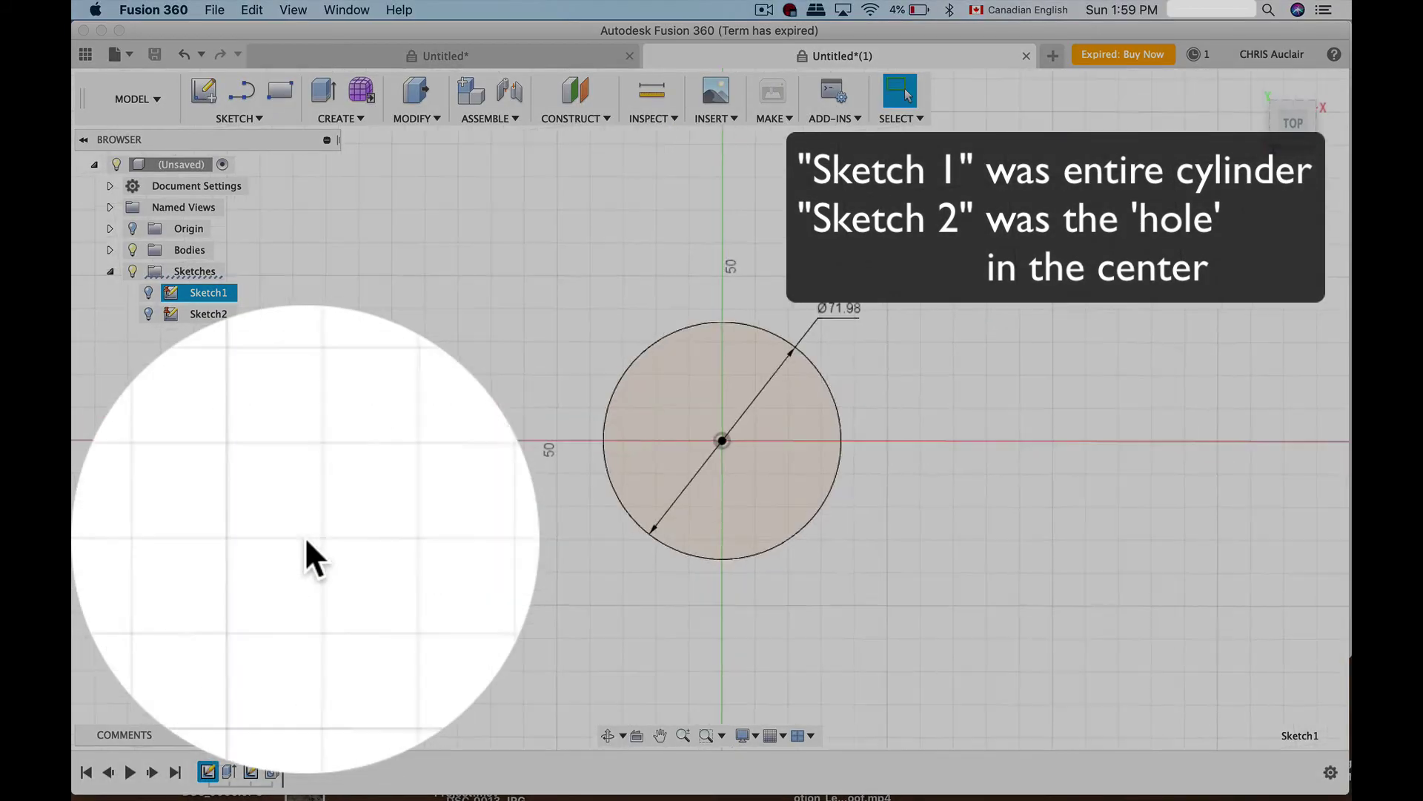
key("d")
left_click(690, 328)
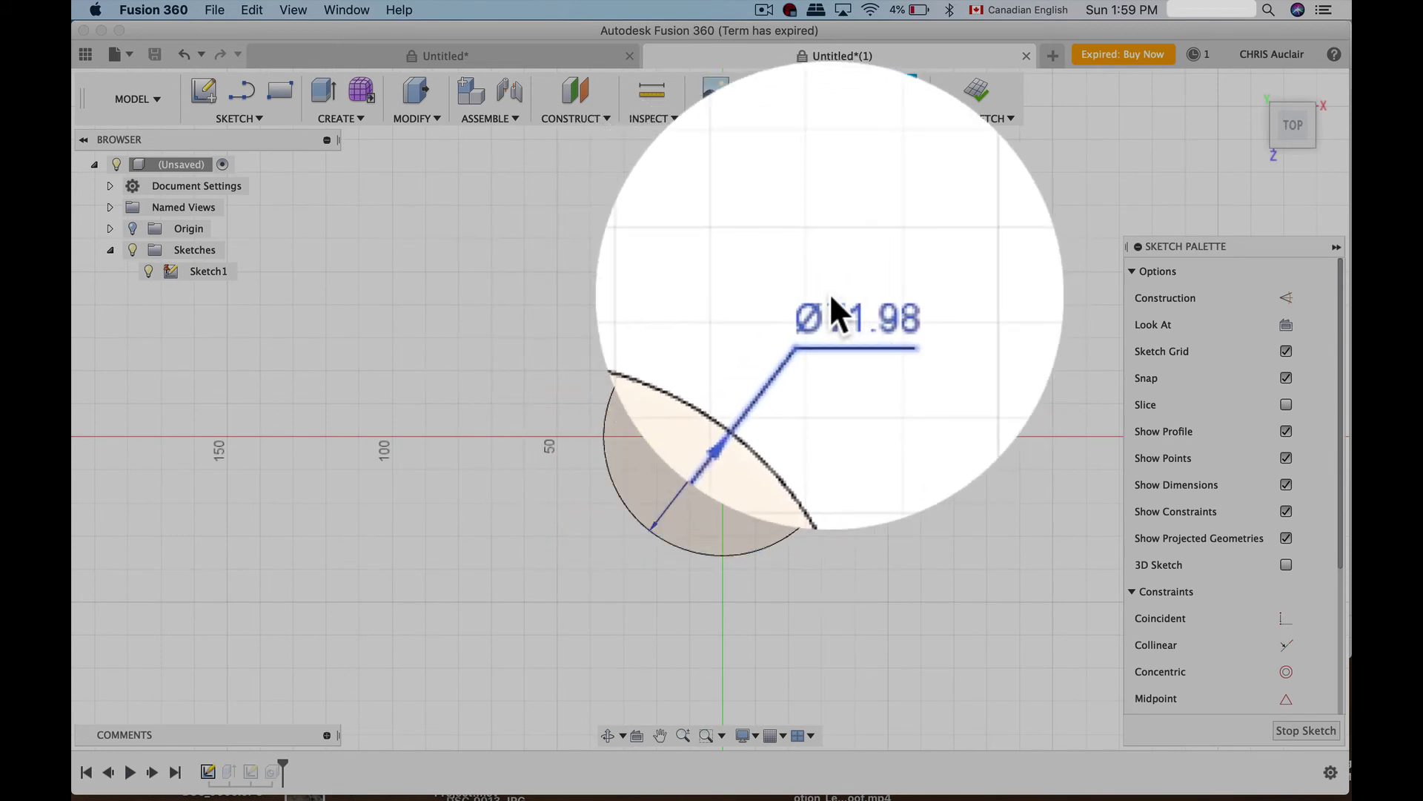
left_click(845, 302)
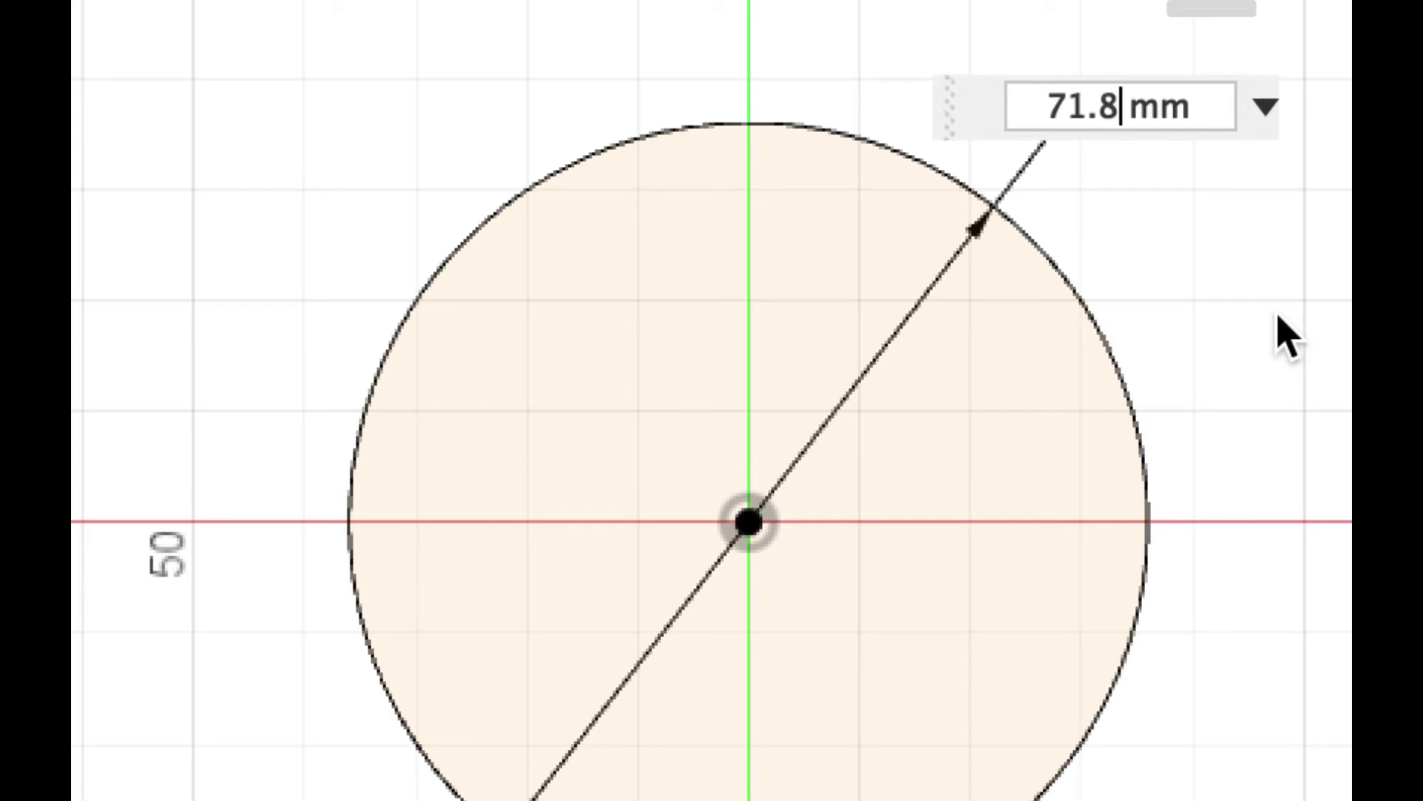
key("Return")
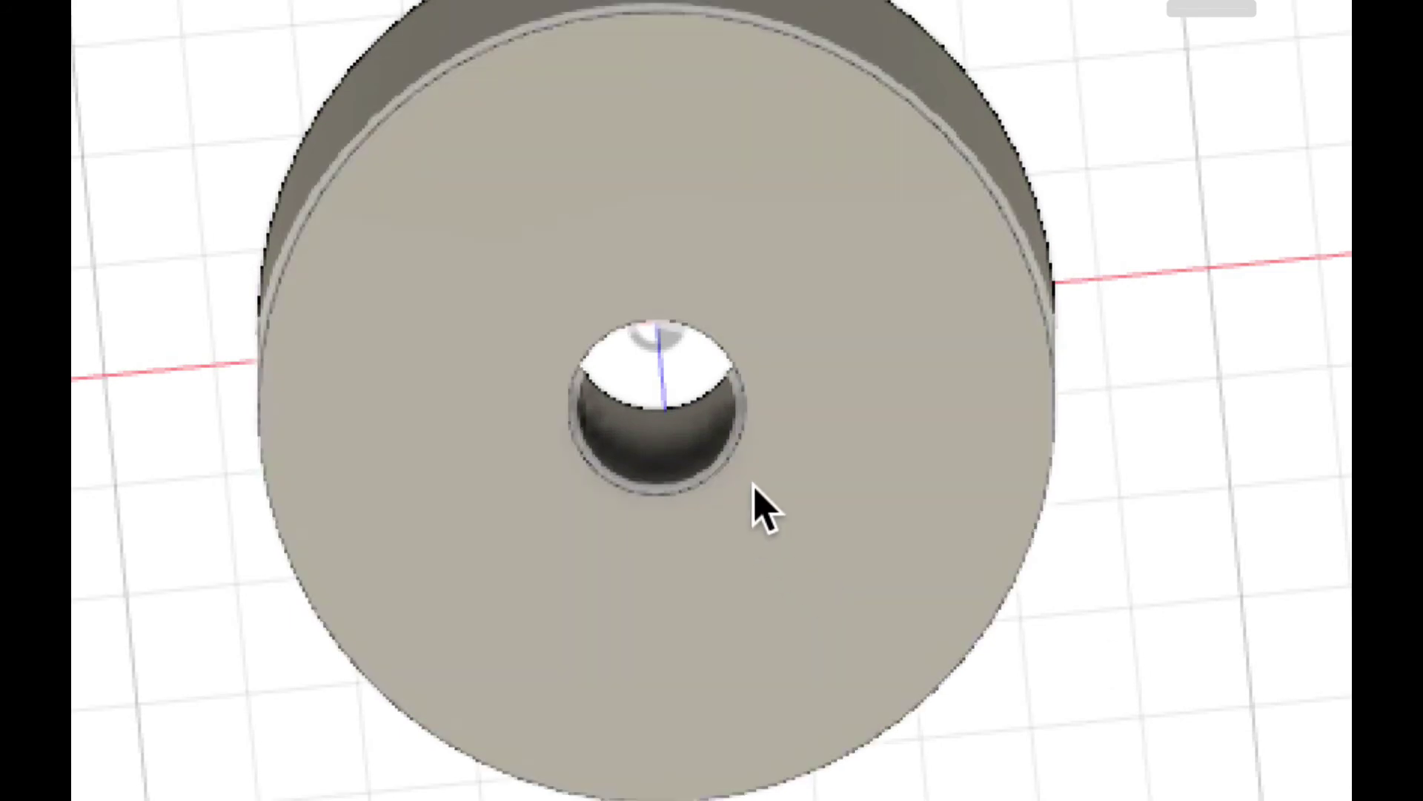
Step: Edit the centre hole feature and set its diameter to 16 mm
middle_click_drag(764, 404, 1041, 6, "shift")
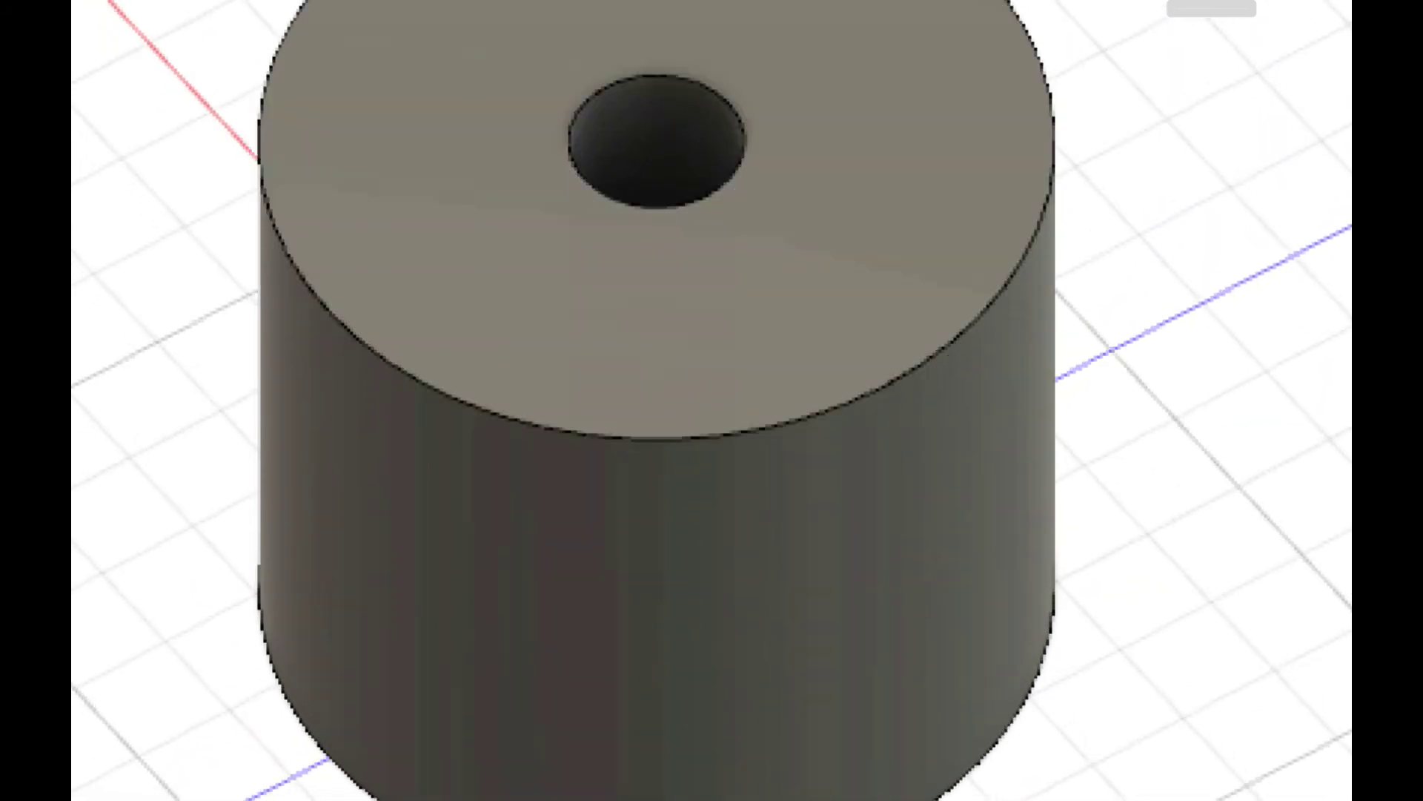
left_click(830, 6)
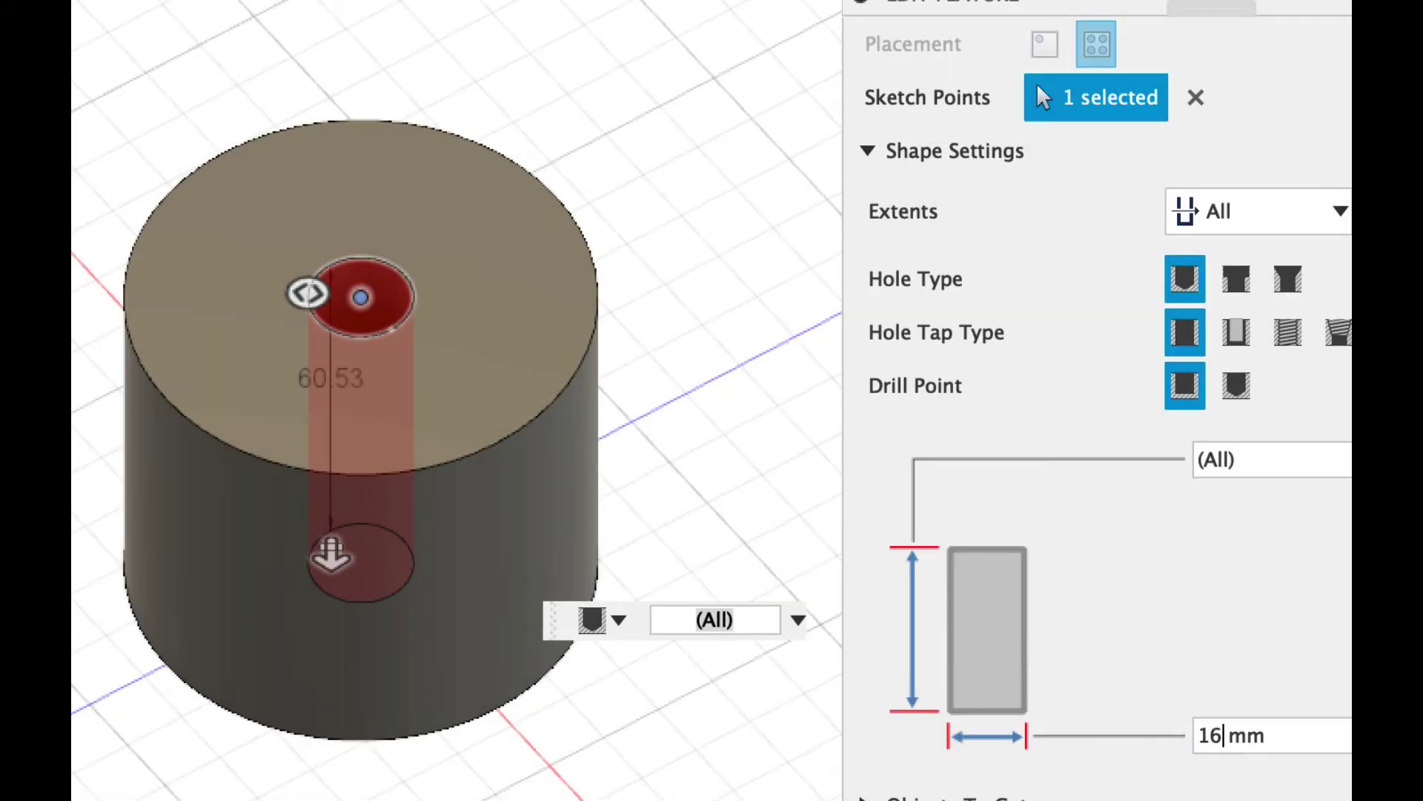
key("Return")
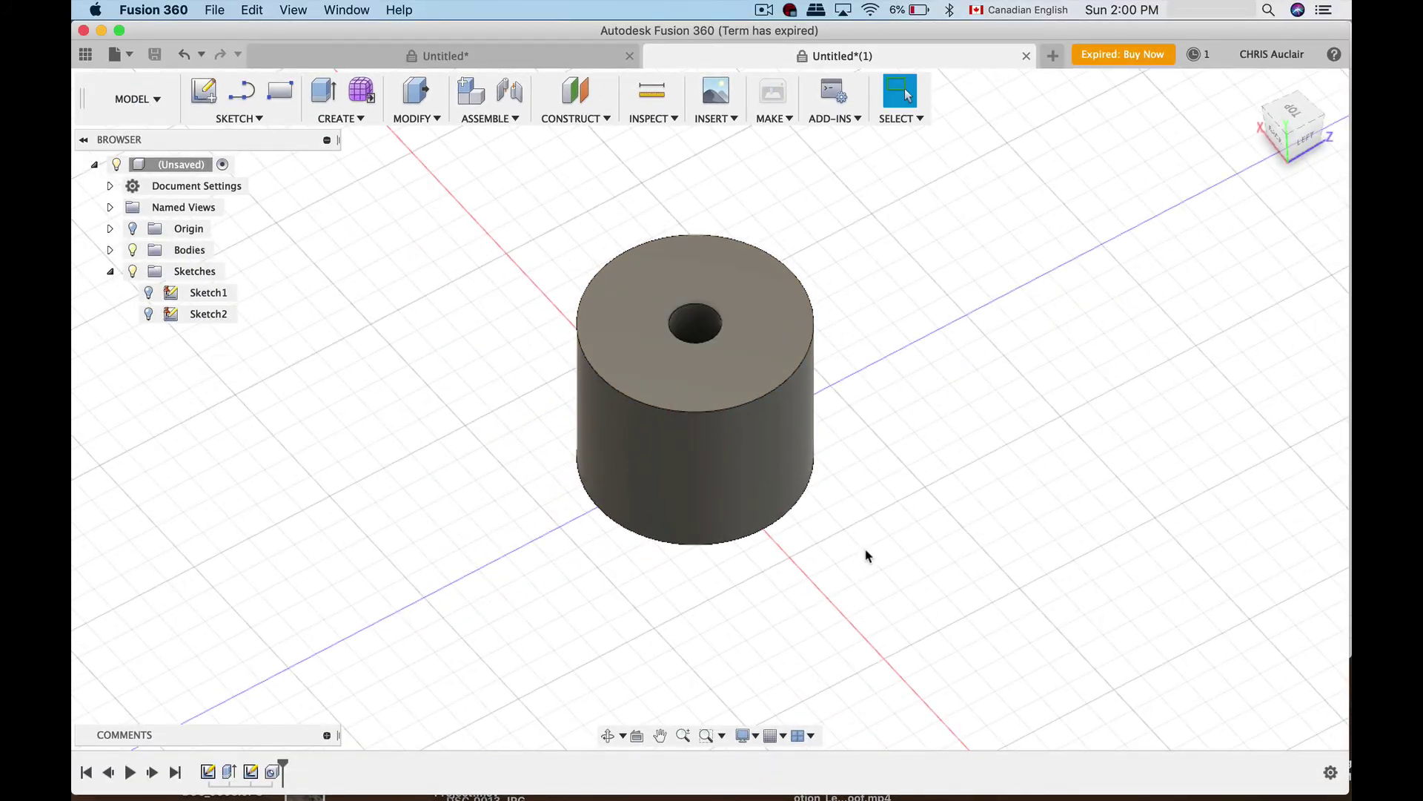
left_click_drag(846, 516, 902, 519)
key("Escape")
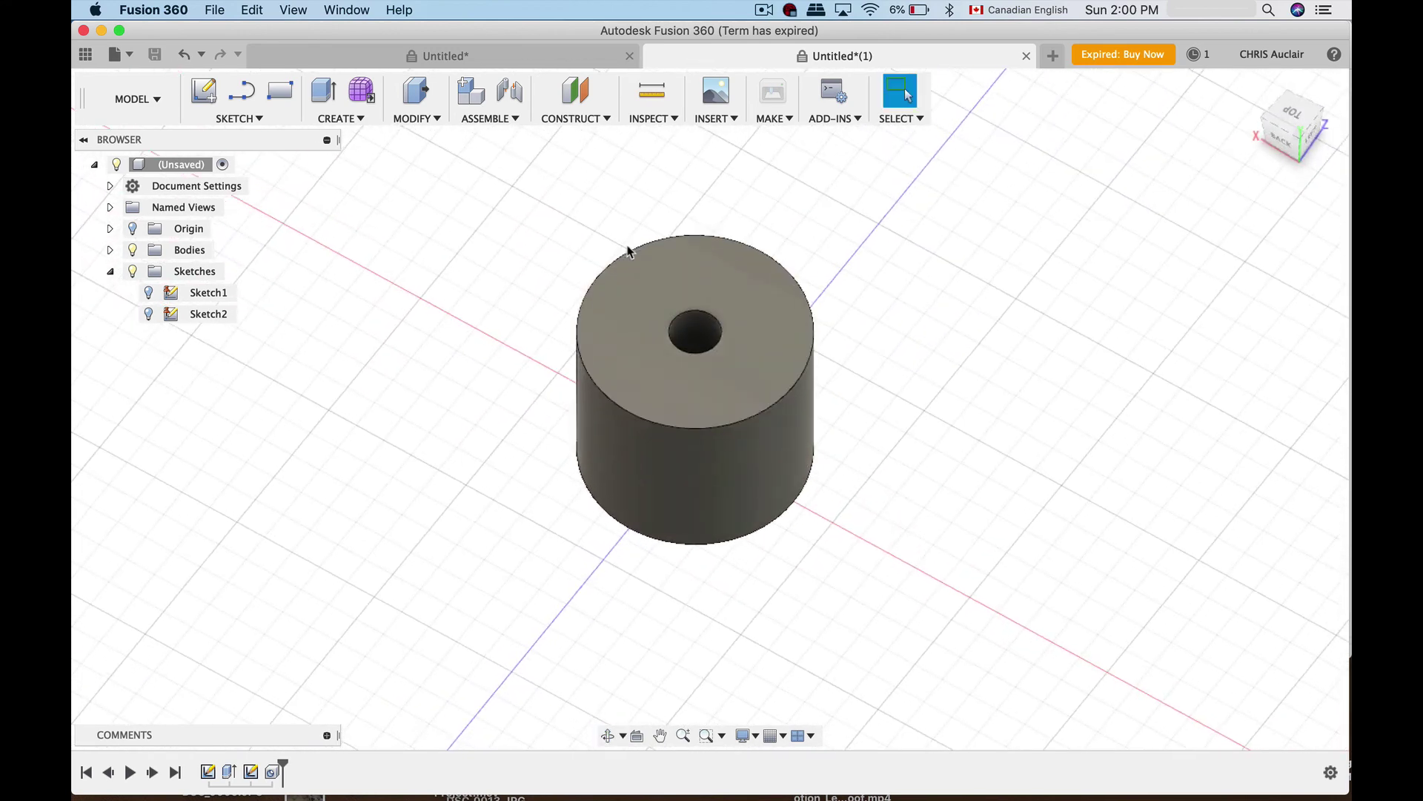
Step: Check the spool design, return to the fitting, and fillet the cylinder's upper and lower outer edges with a constant 2 mm radius
left_click(534, 59)
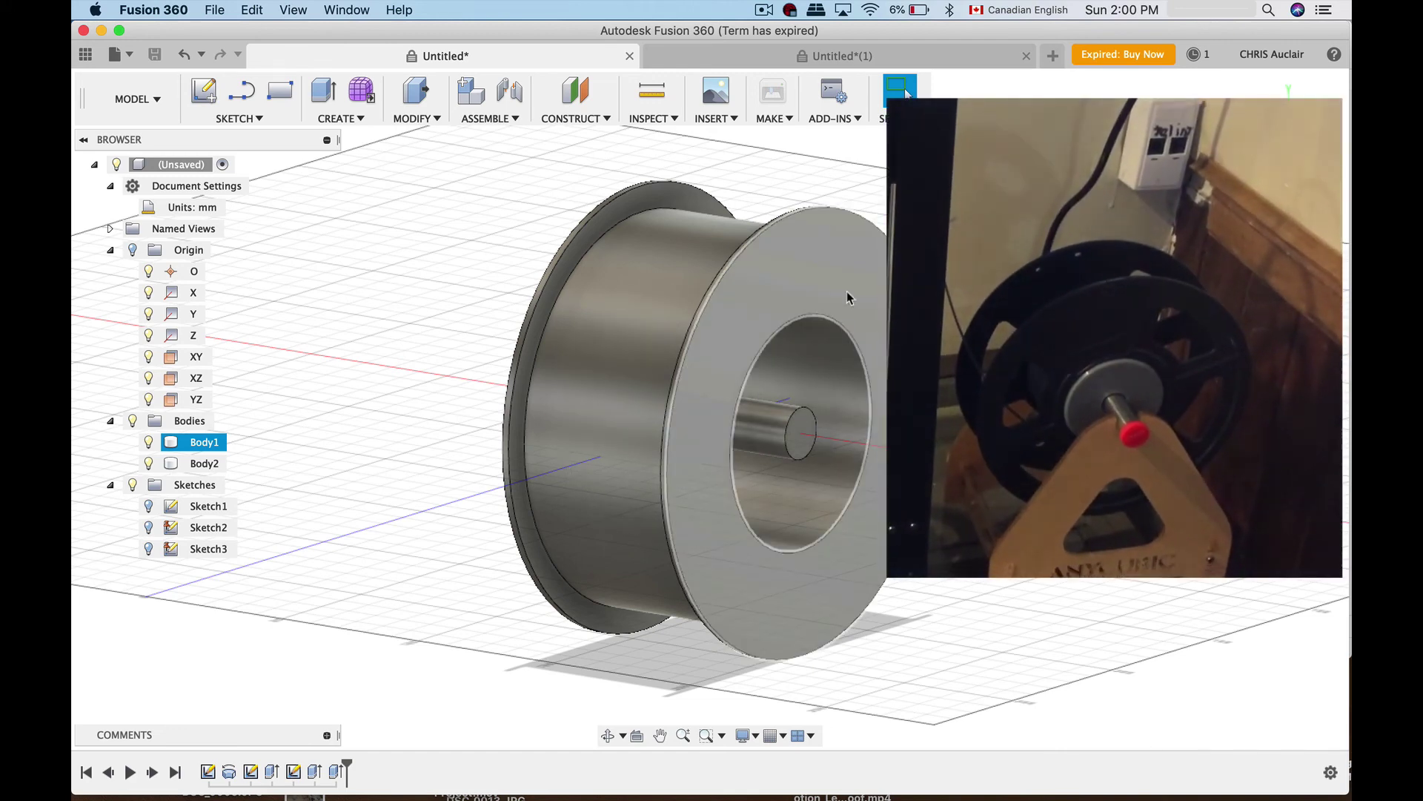
left_click(790, 52)
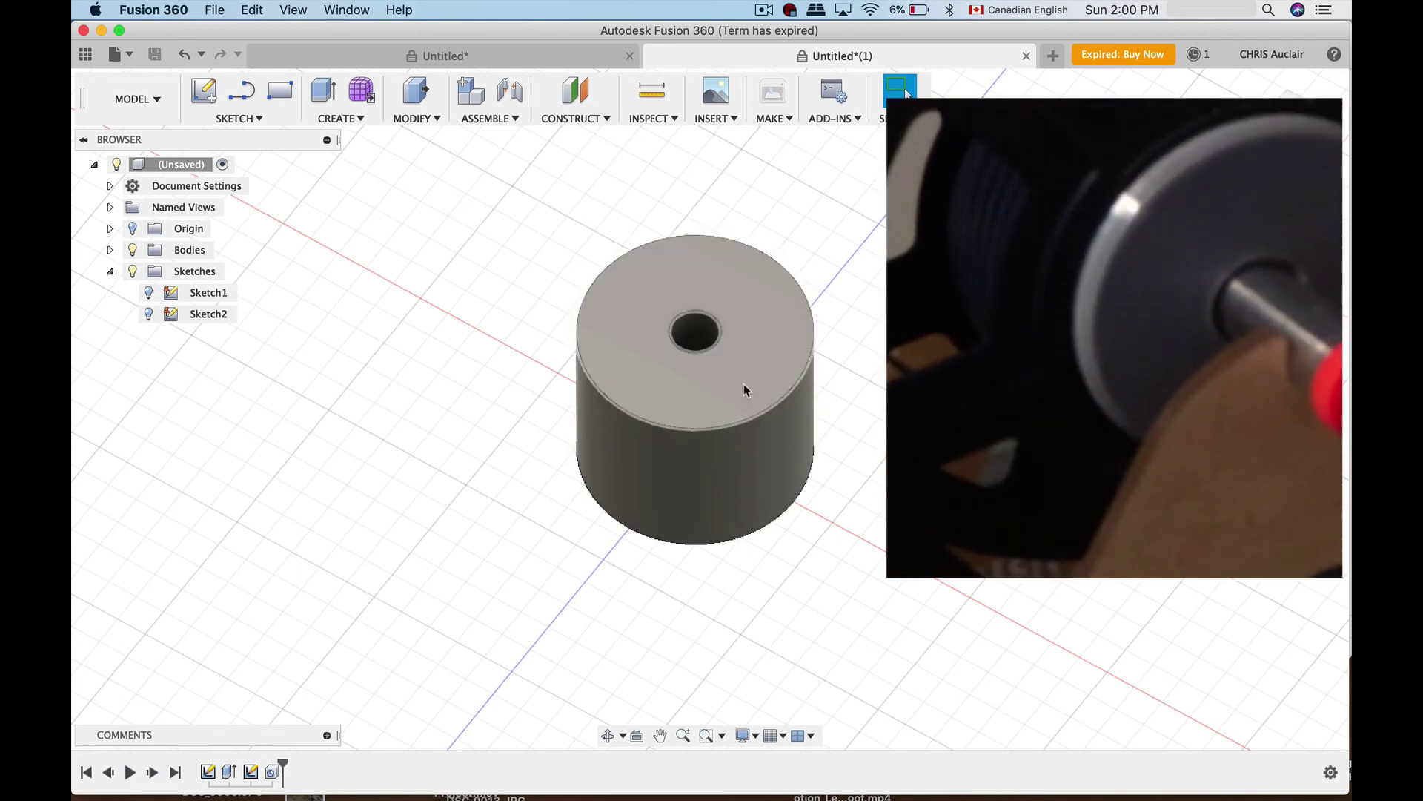
middle_click_drag(400, 187, 444, 139, "shift")
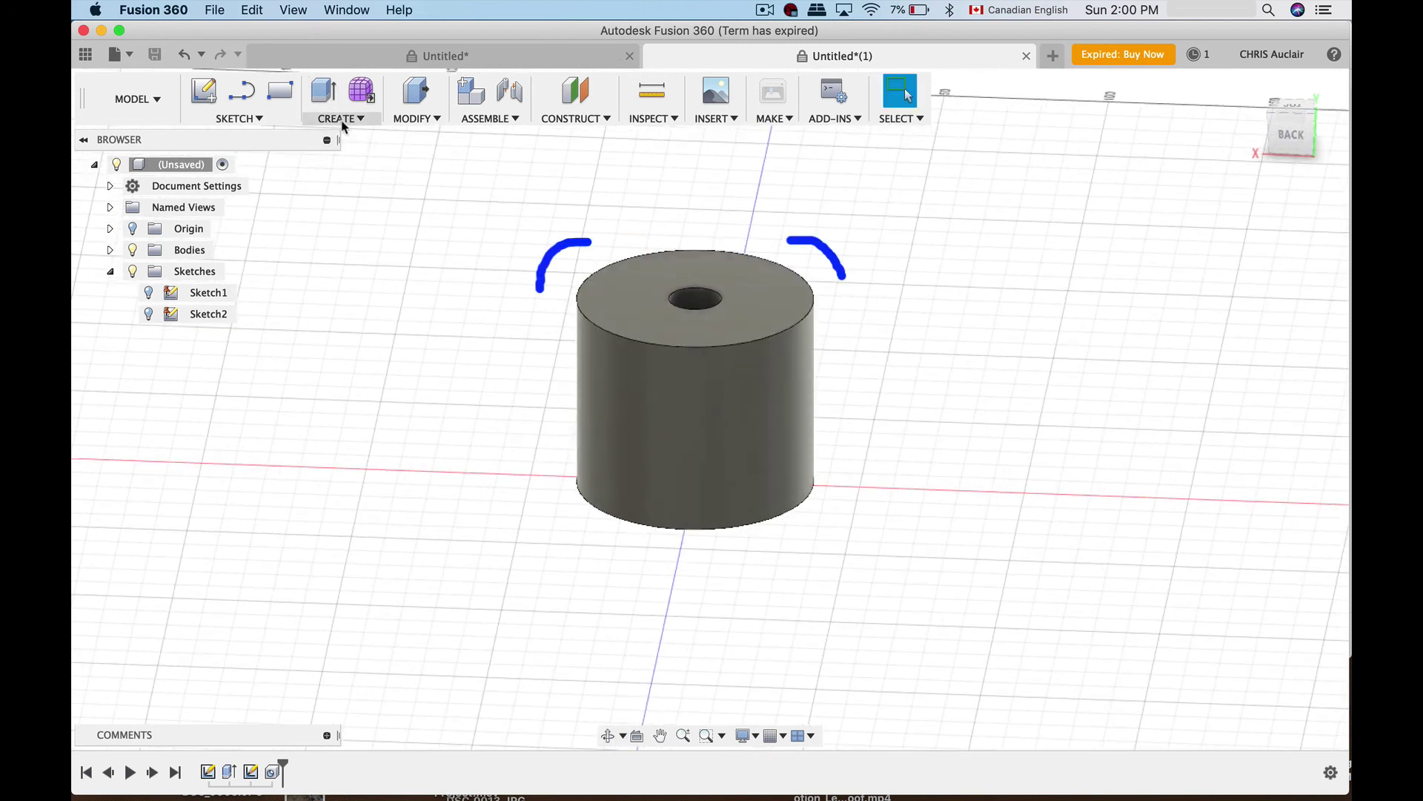
left_click(413, 118)
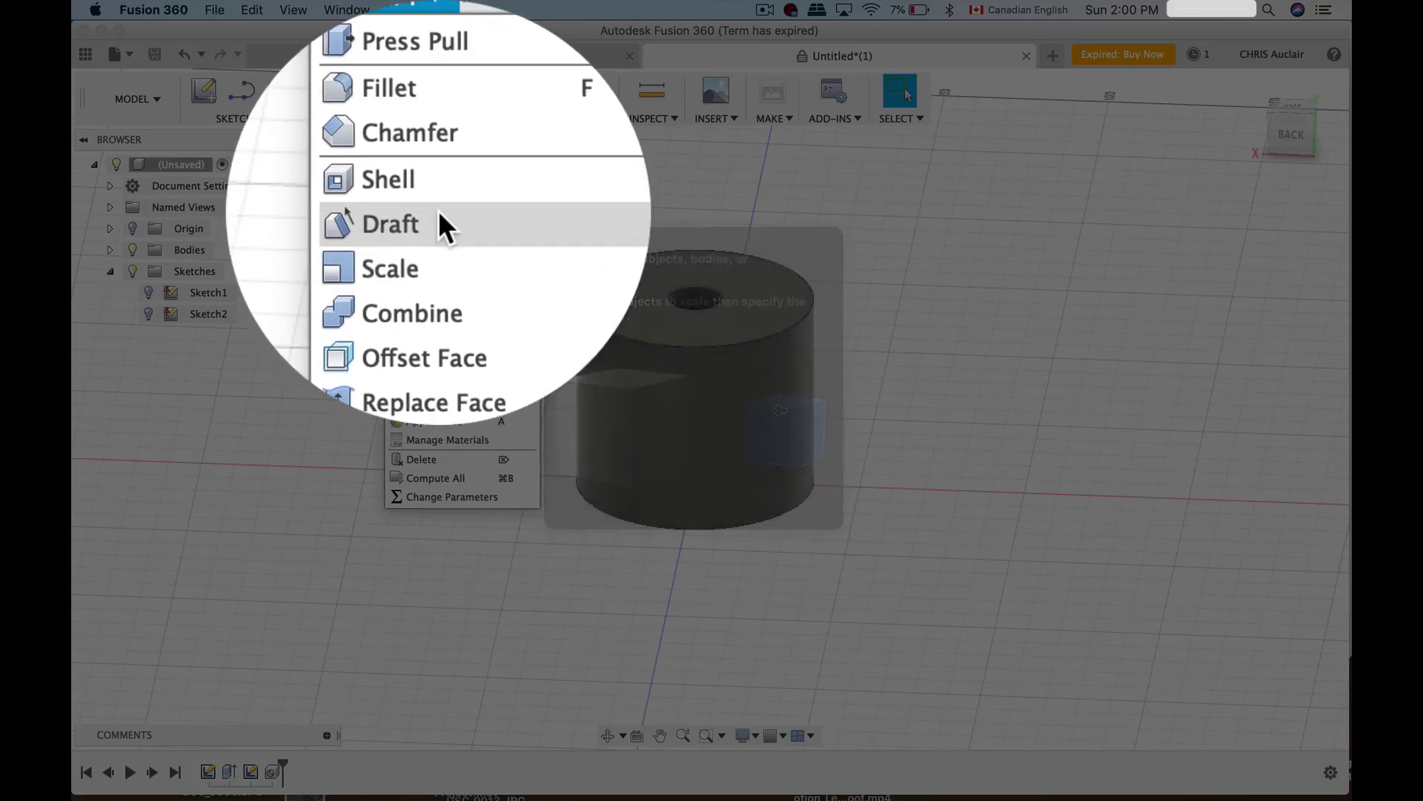
left_click(433, 160)
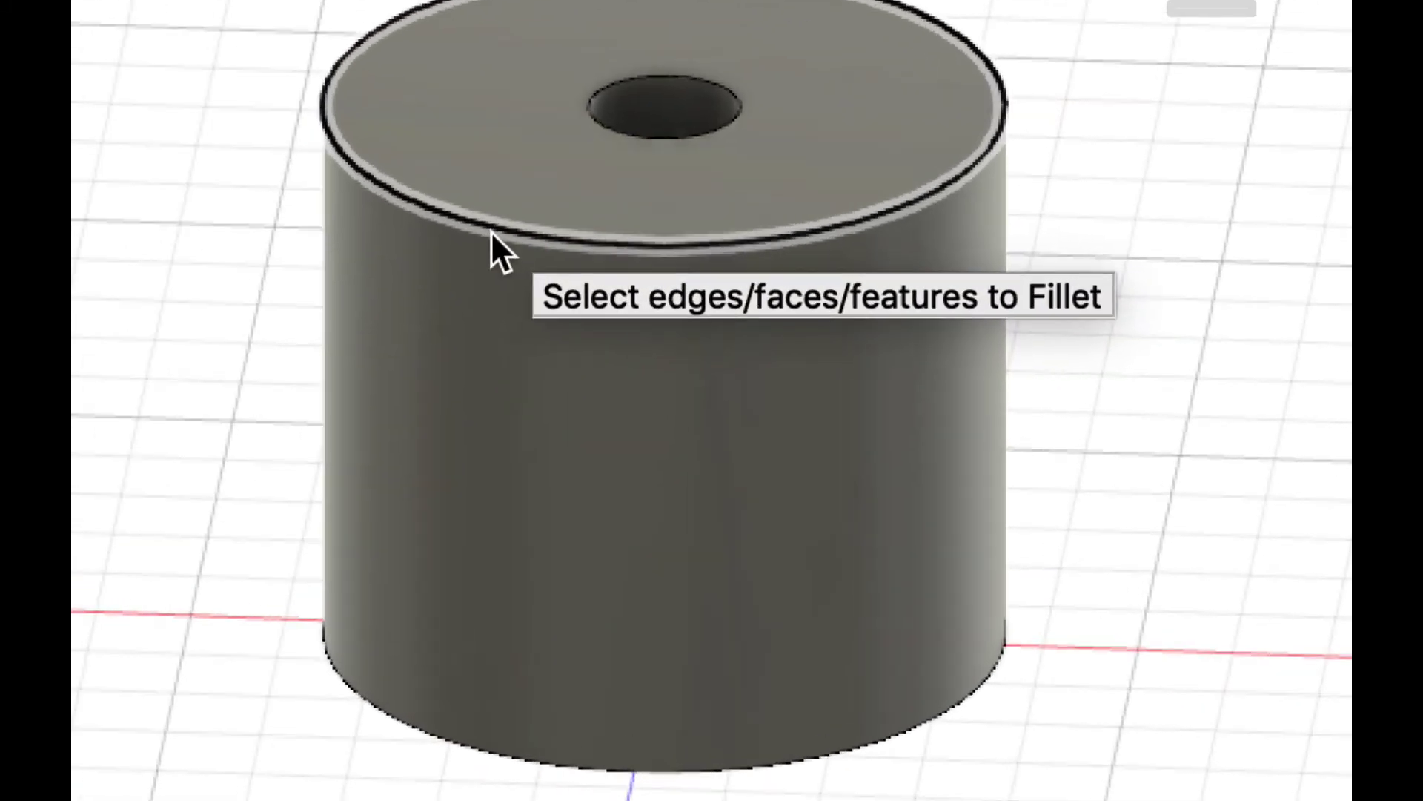
left_click(491, 229)
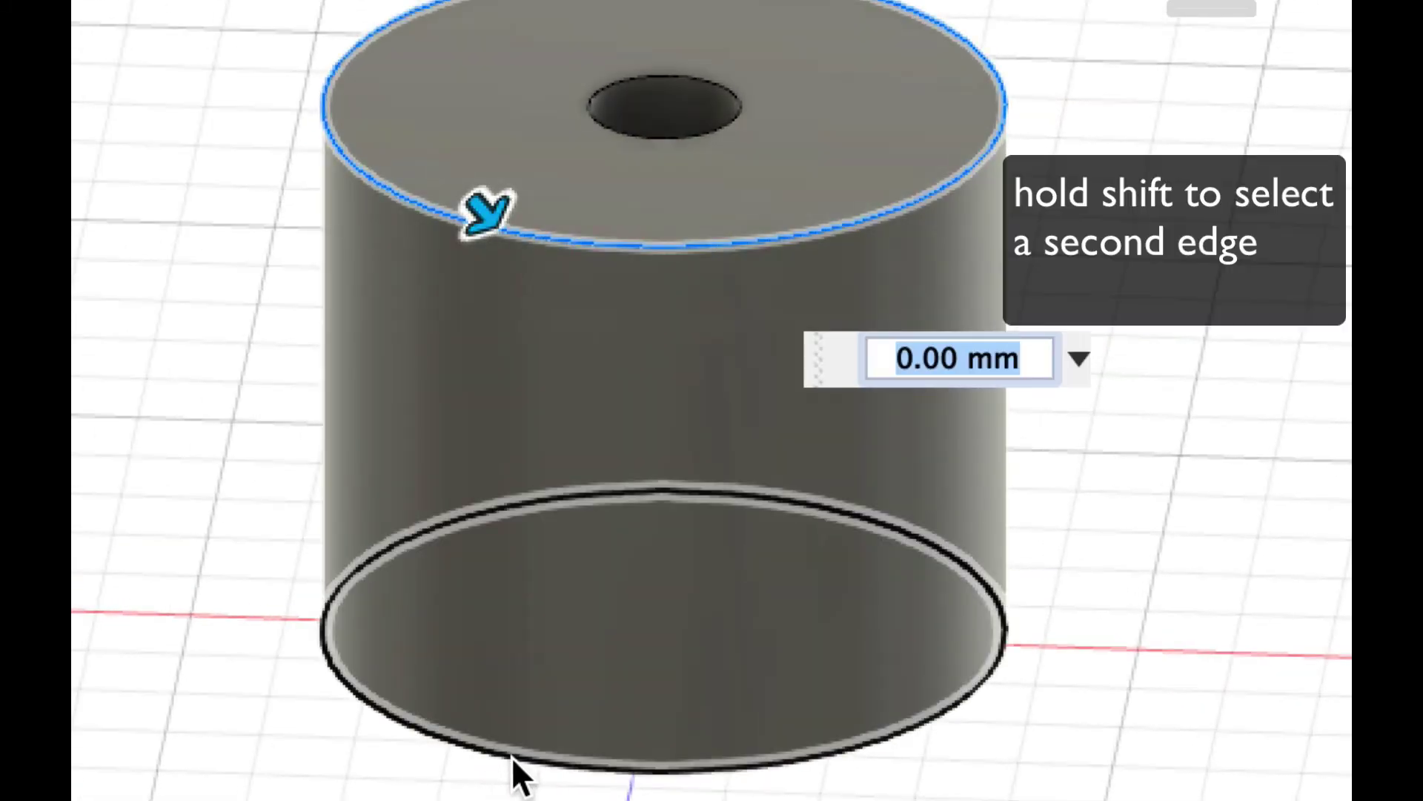
left_click(512, 756, "shift")
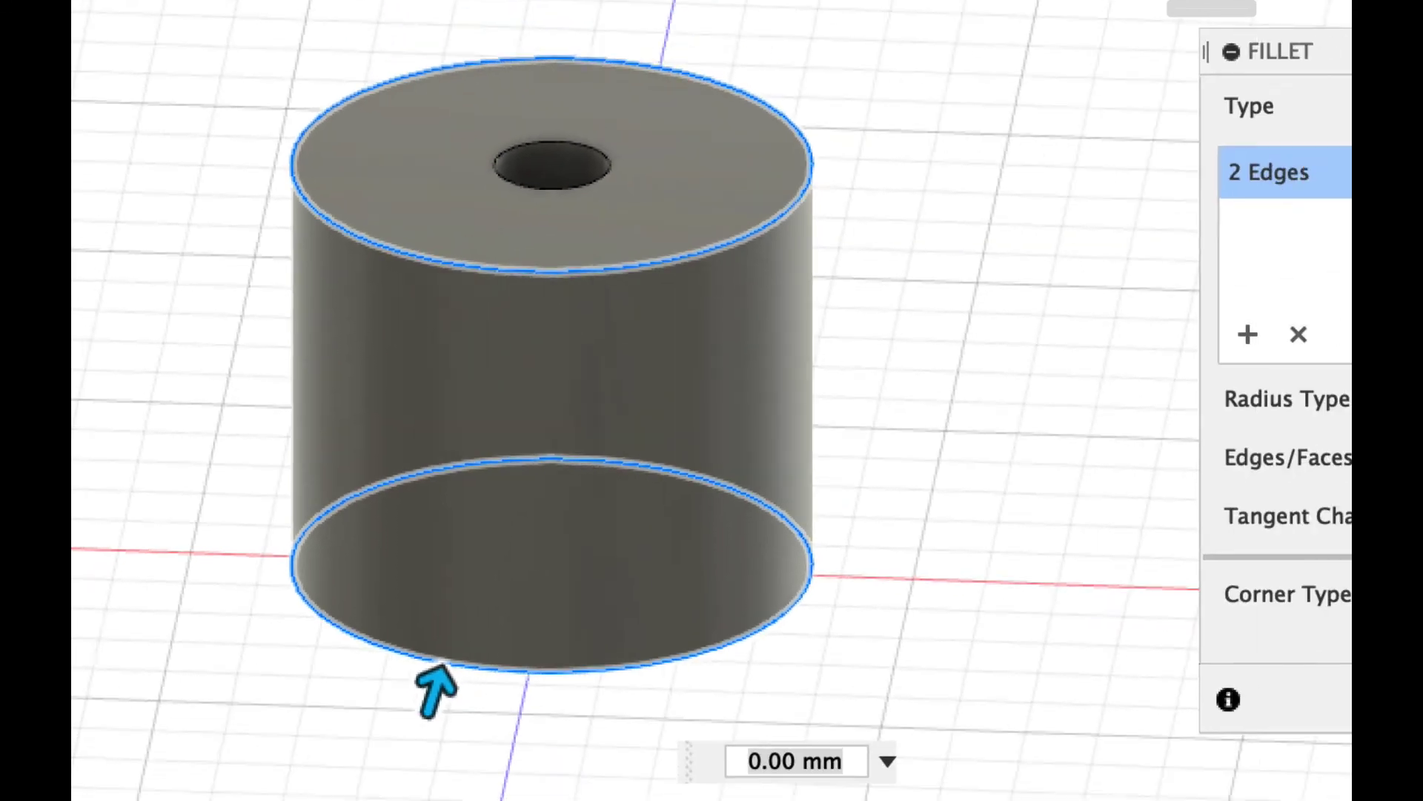
type("2")
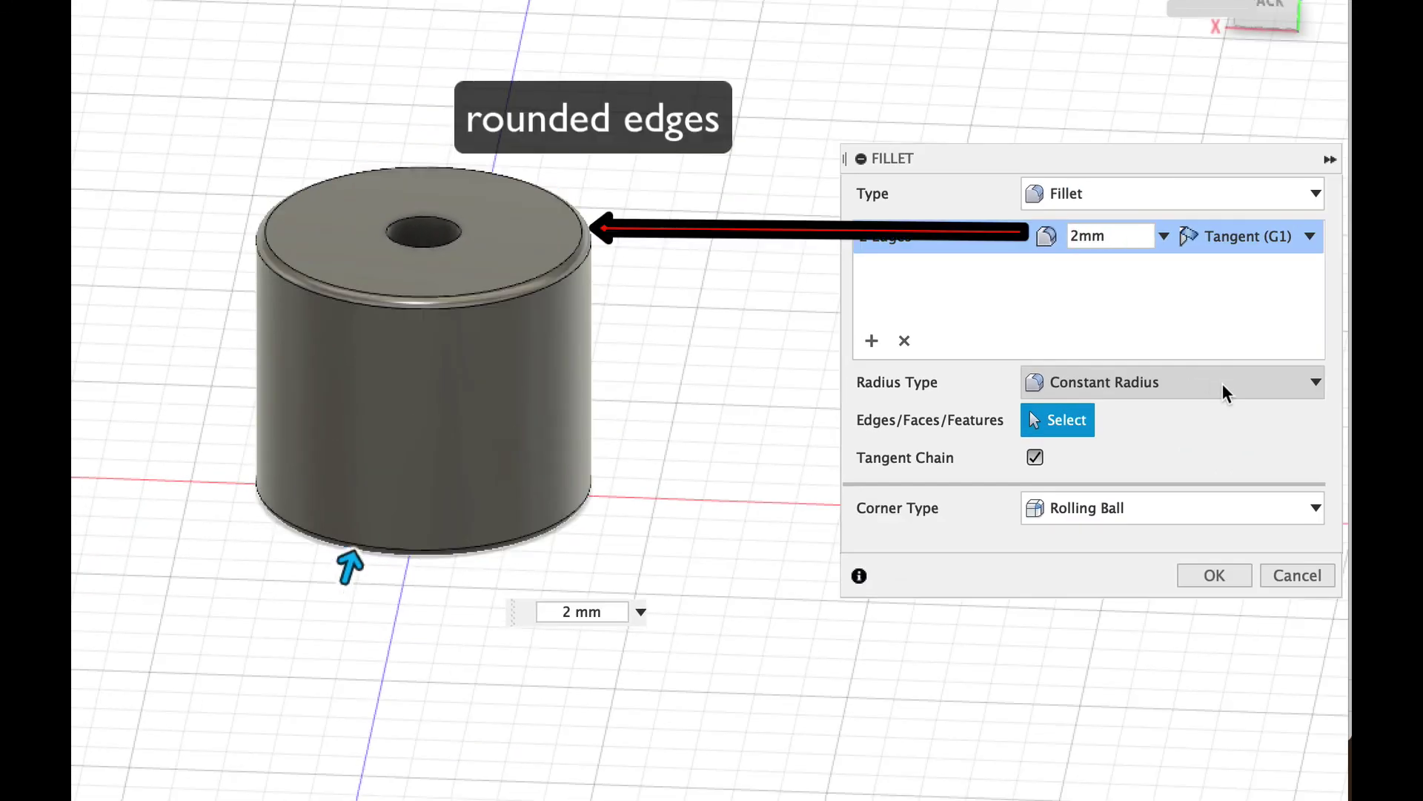
left_click(1217, 578)
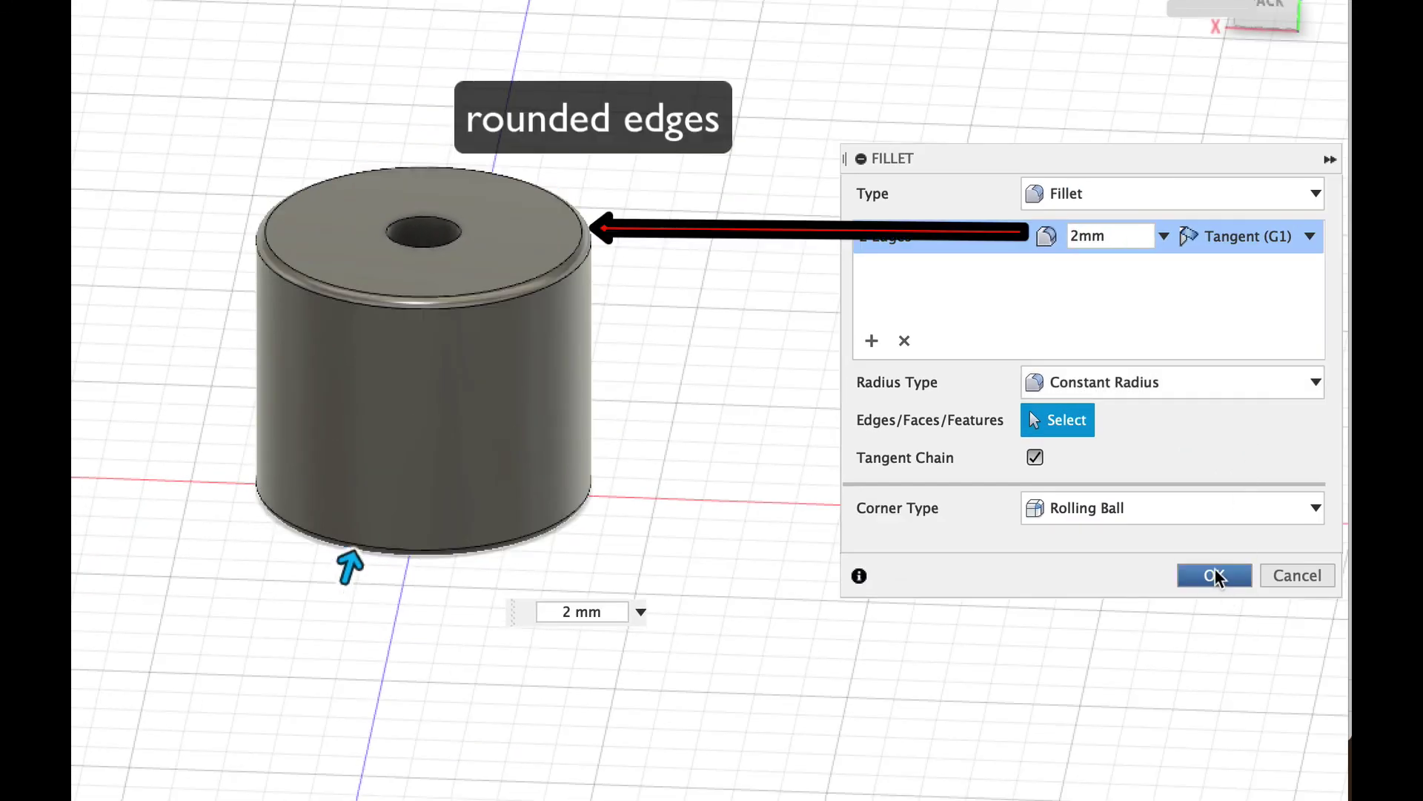
middle_click_drag(445, 382, 332, 376, "shift")
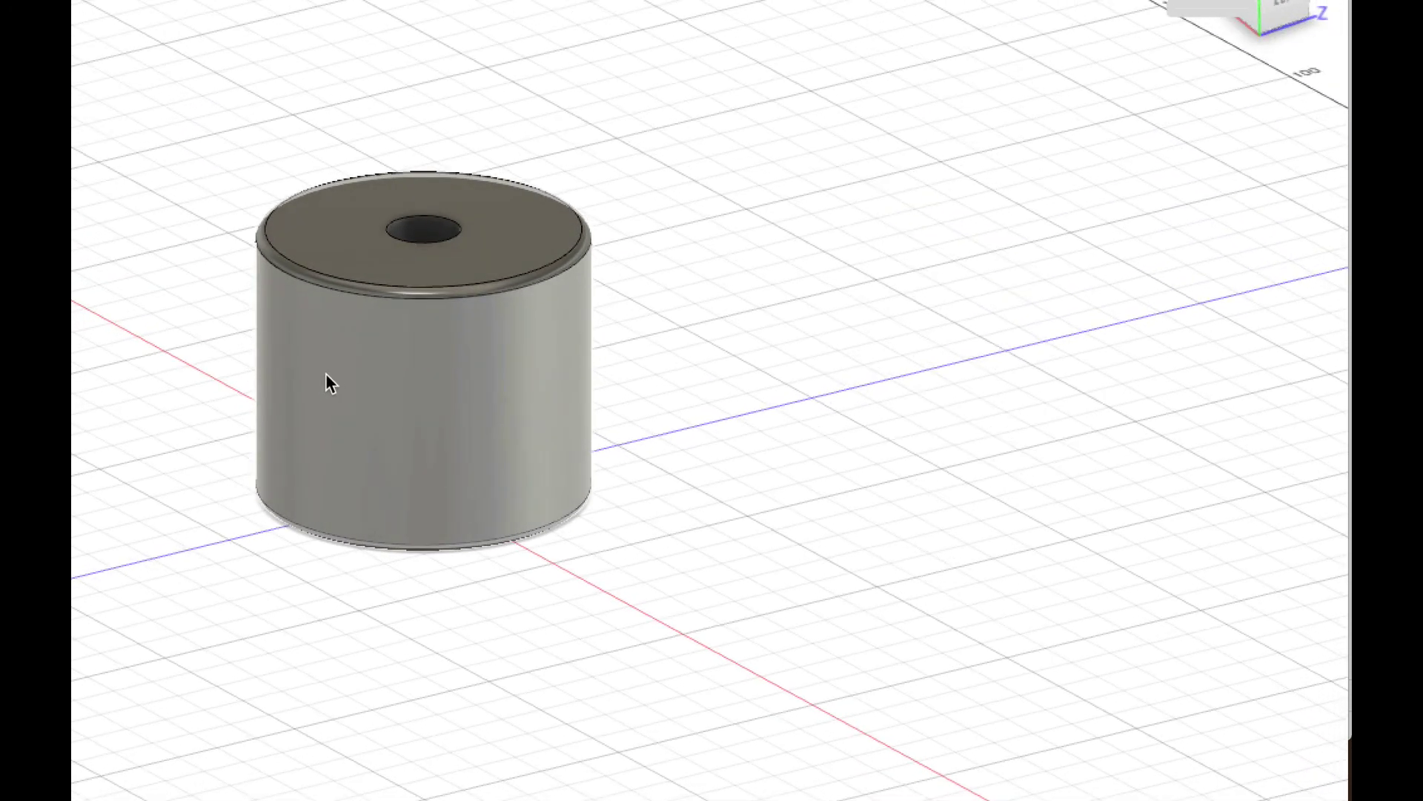
scroll(313, 300, "up", 2)
scroll(314, 305, "up", 1)
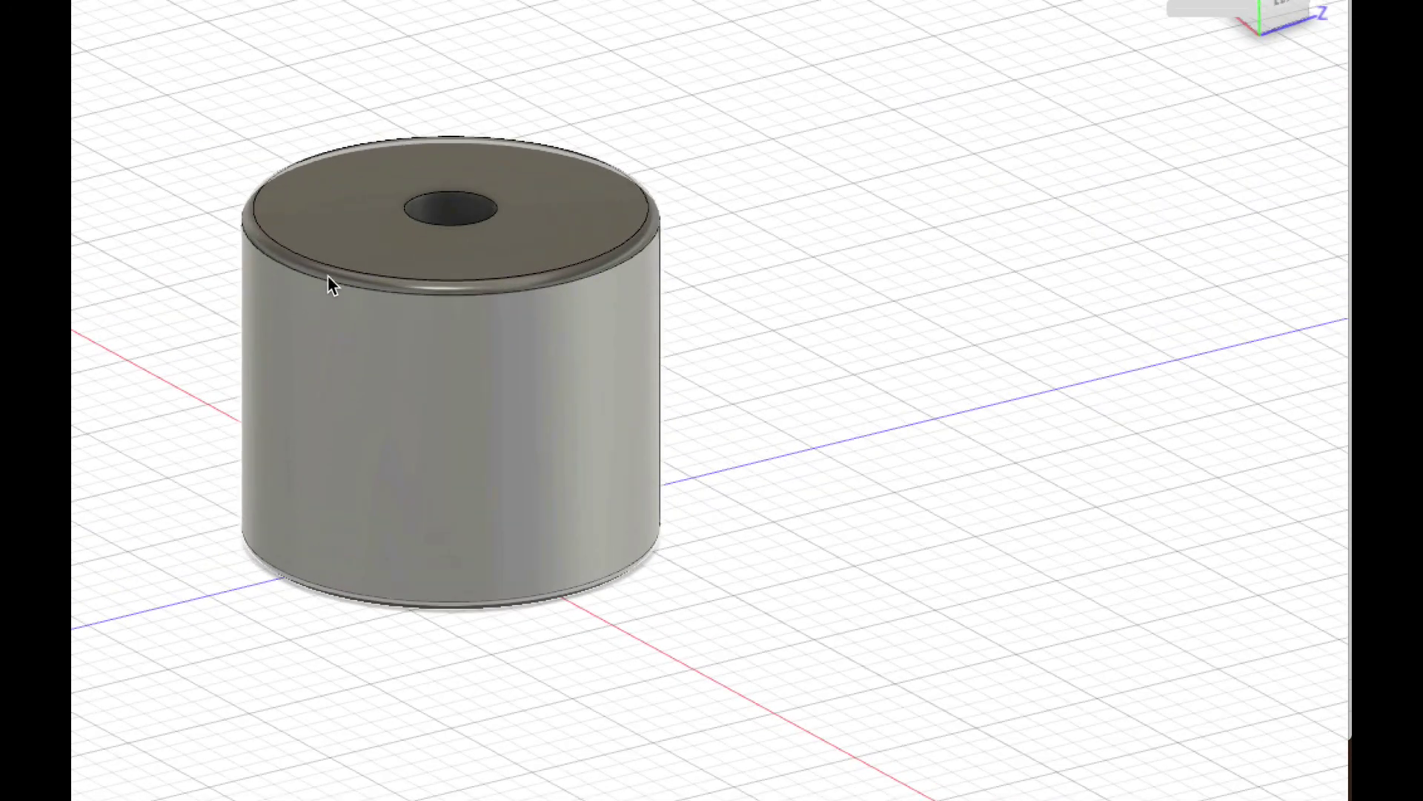
middle_click_drag(401, 206, 418, 261)
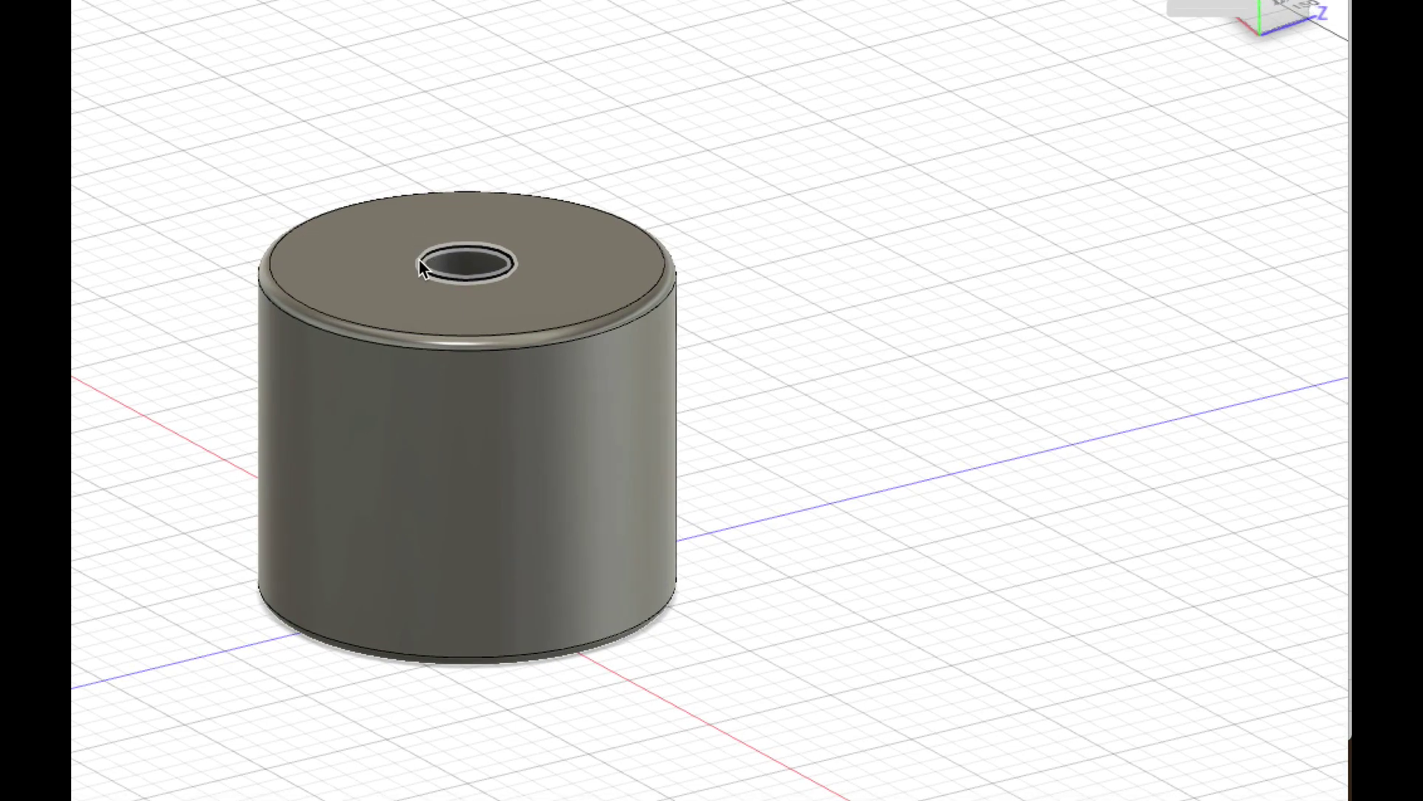